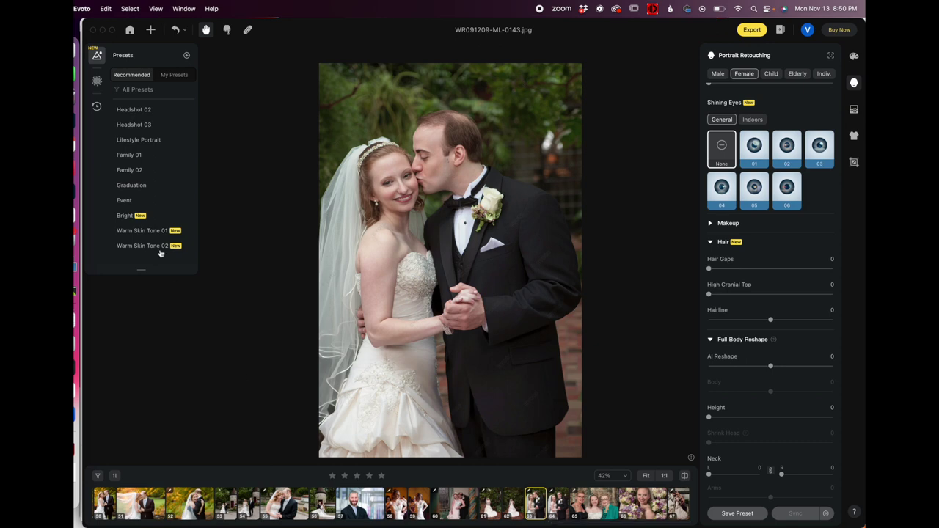
Step: Reset all effects on the wedding portrait and show the Color Adjustments panel with every value at 0
left_click(184, 30)
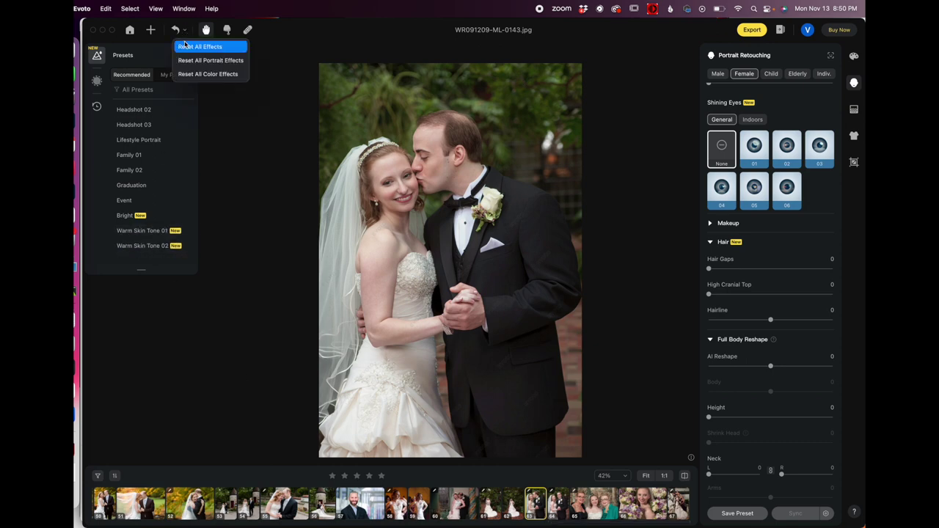
left_click(187, 46)
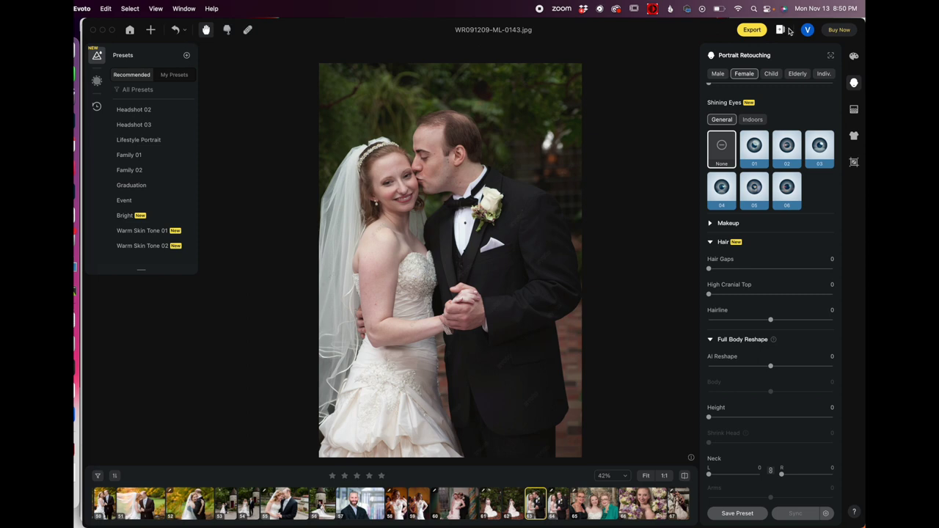
left_click(854, 58)
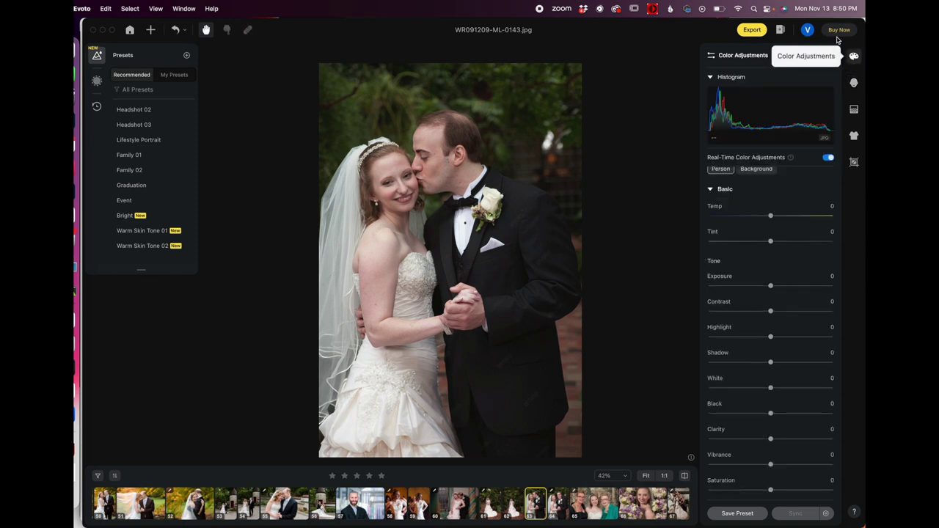
left_click(825, 59)
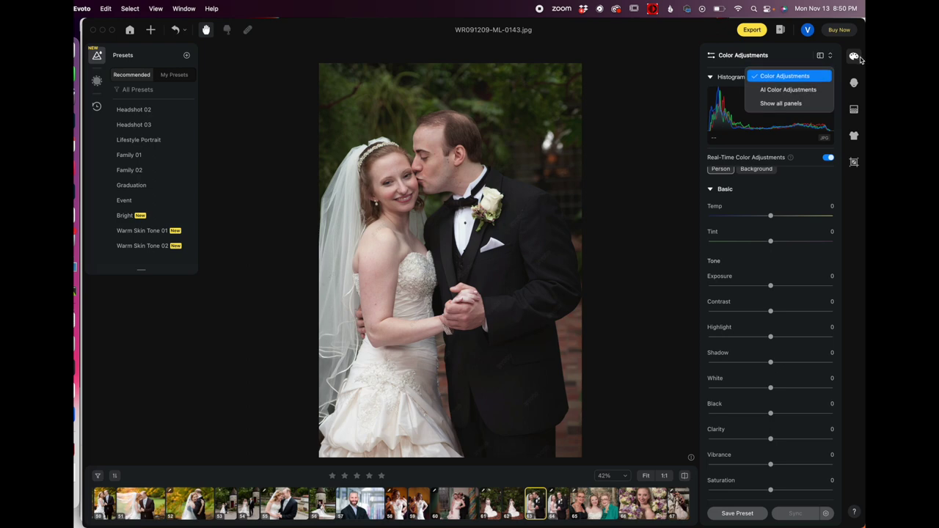
left_click(854, 58)
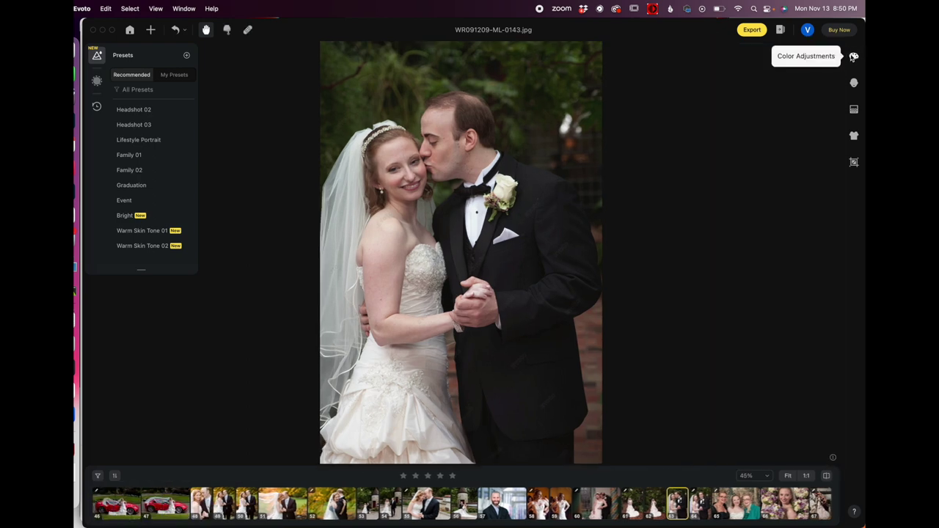
left_click(854, 58)
left_click(854, 58)
left_click(854, 58)
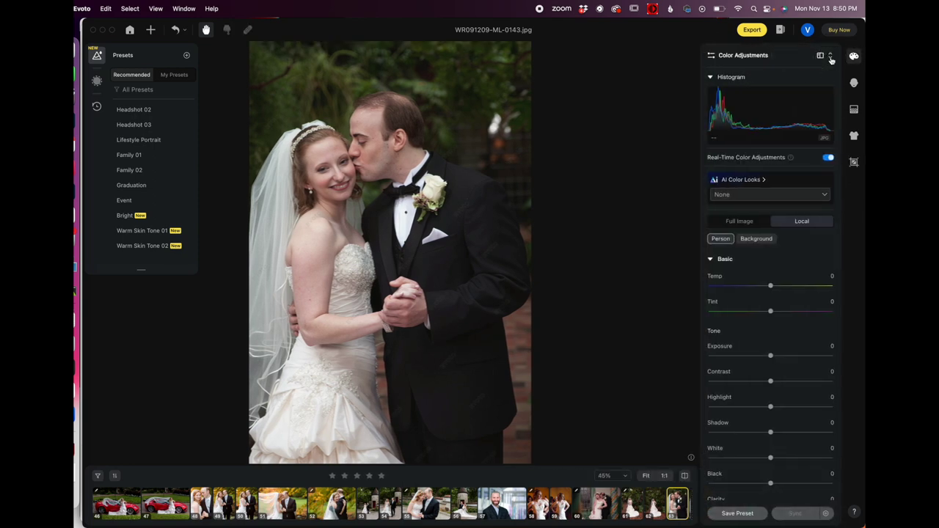
Step: Switch to AI Color Adjustments and preview the Neutral, Vivid Light, Pure Love and Warm & Cozy looks
left_click(831, 57)
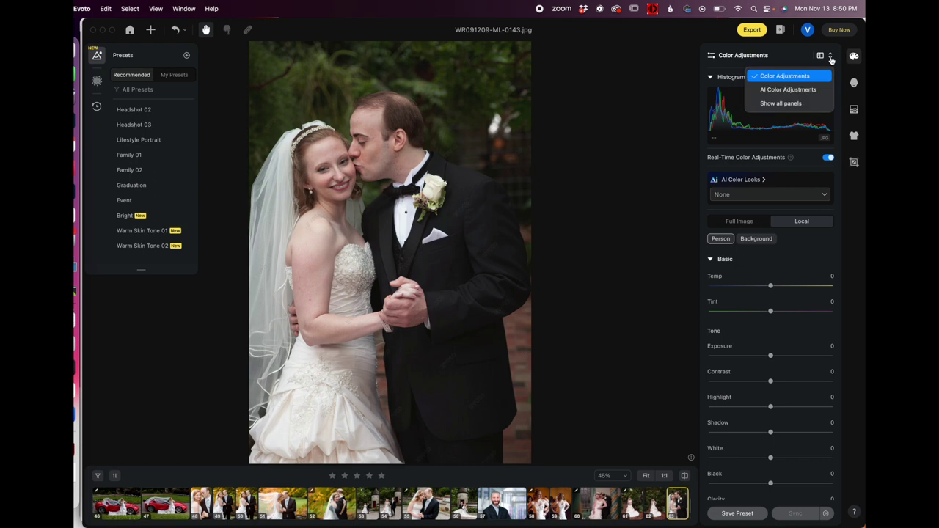
left_click(789, 89)
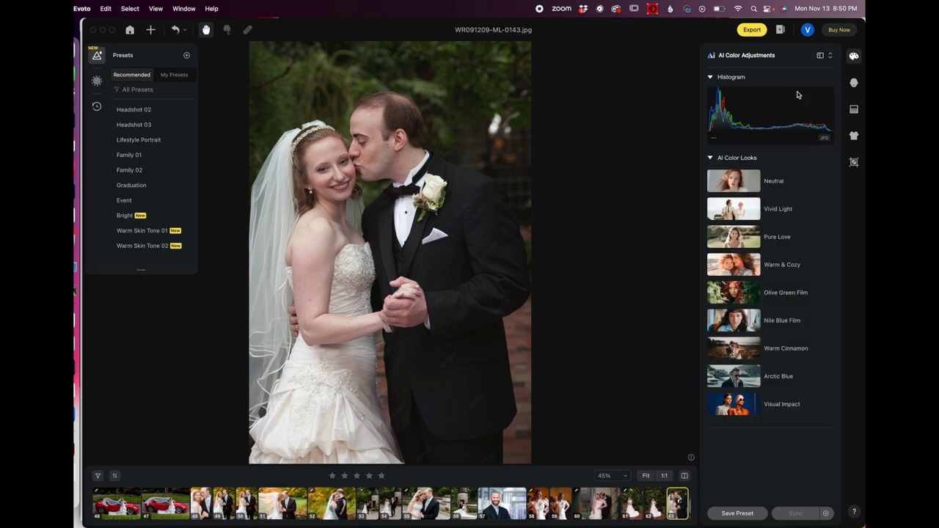
left_click(729, 183)
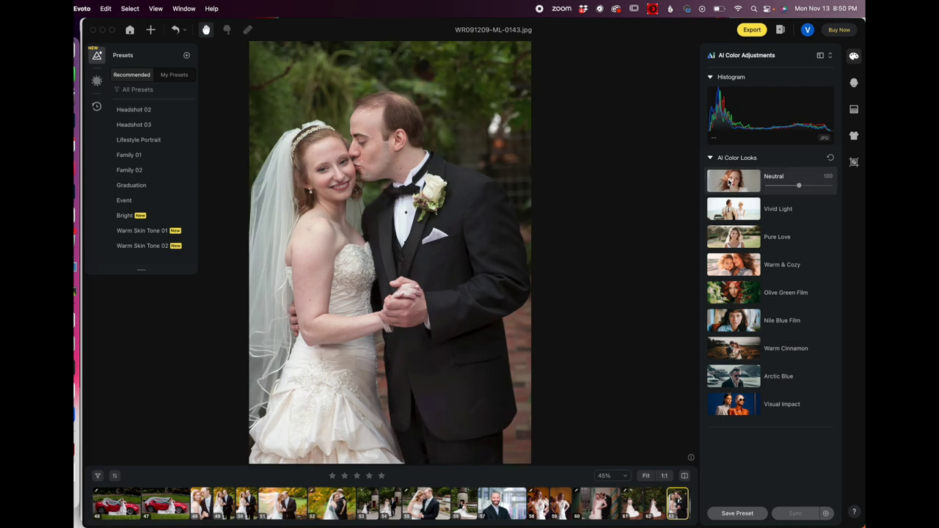
left_click(730, 210)
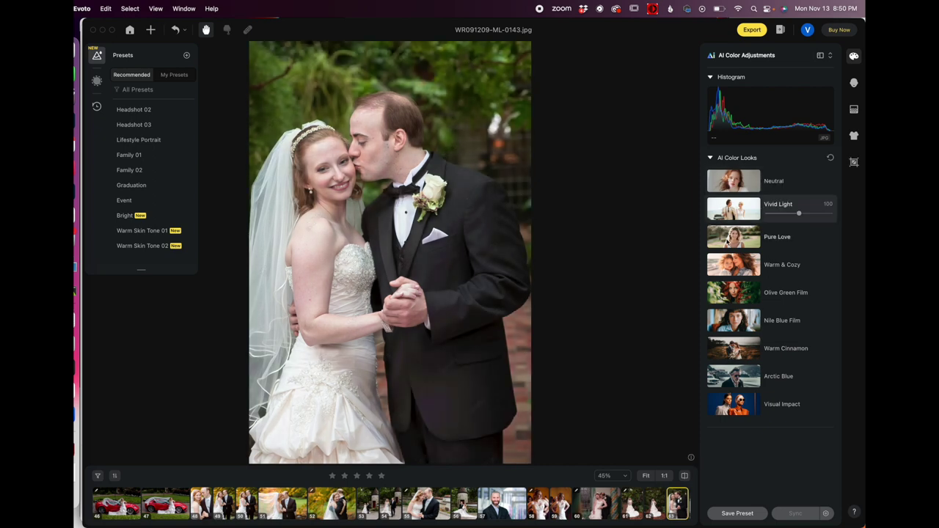
left_click(728, 237)
left_click(730, 266)
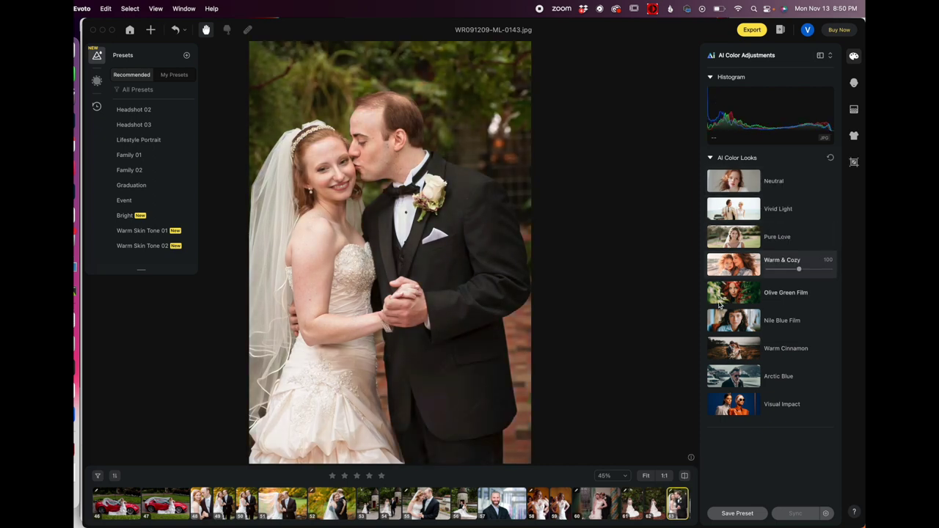
Step: Try Olive Green Film at 77, Nile Blue Film and Warm Cinnamon, then return to Neutral
left_click(724, 297)
mouse_move(799, 298)
left_mouse_down()
mouse_move(774, 299)
mouse_move(794, 299)
left_mouse_up()
left_click(736, 321)
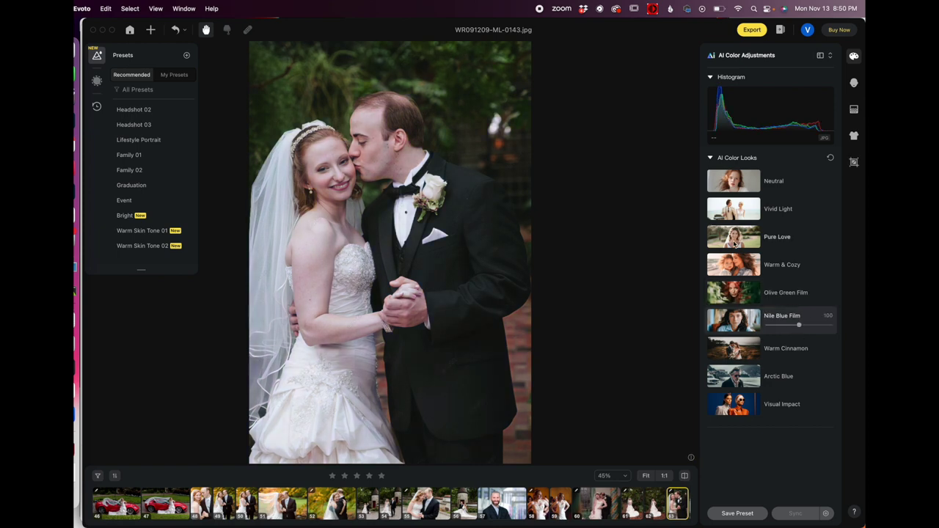
left_click(734, 350)
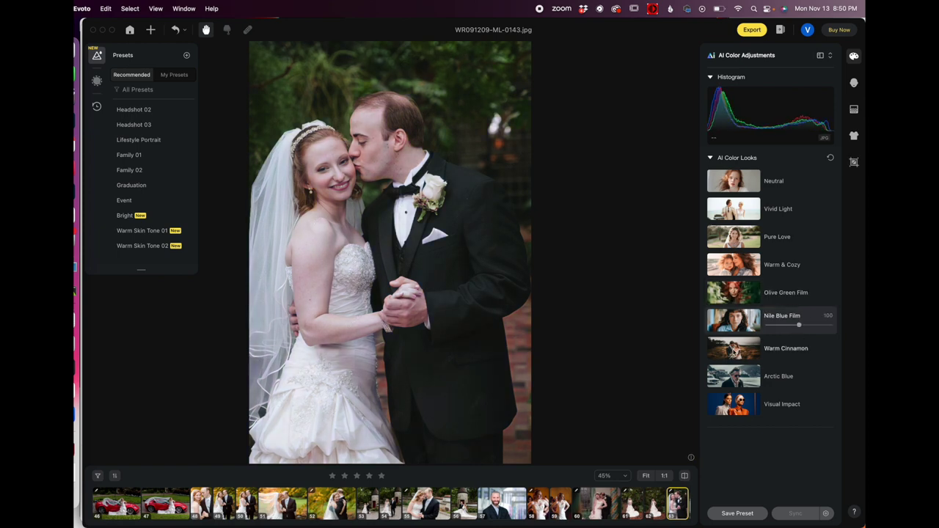
left_click(732, 176)
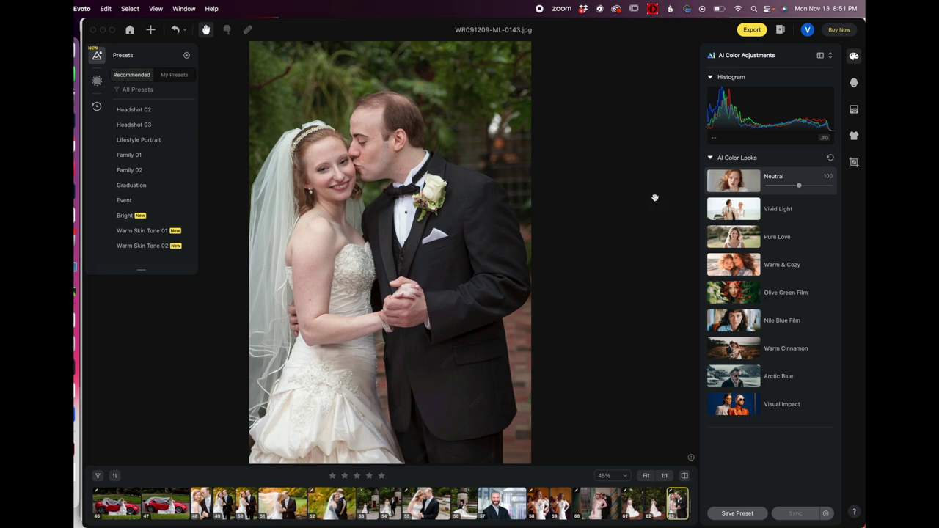
Step: Return to Color Adjustments and lower the Person local Shadow to -31
left_click(829, 58)
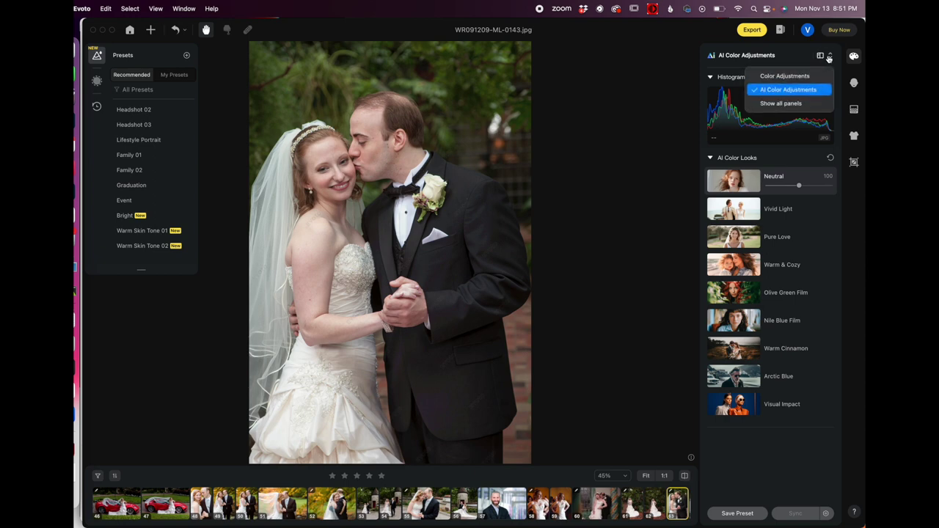
left_click(786, 77)
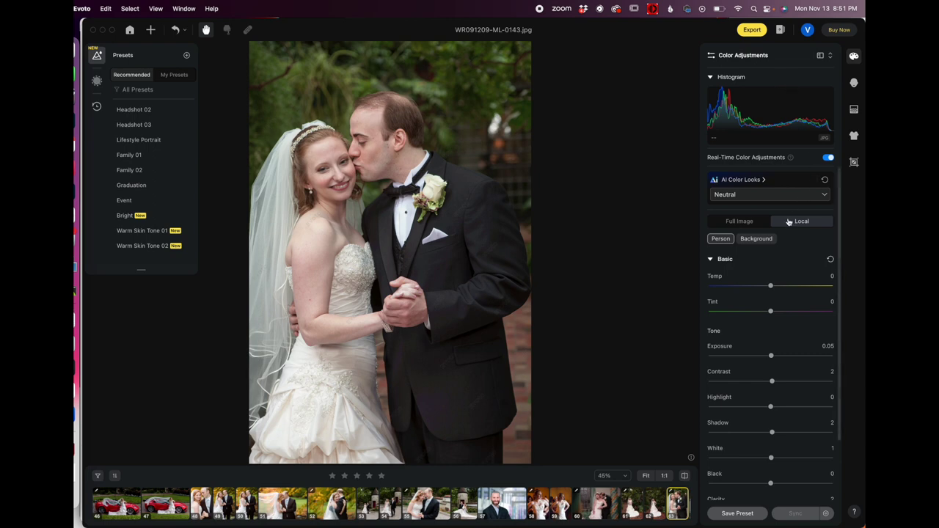
left_click(741, 222)
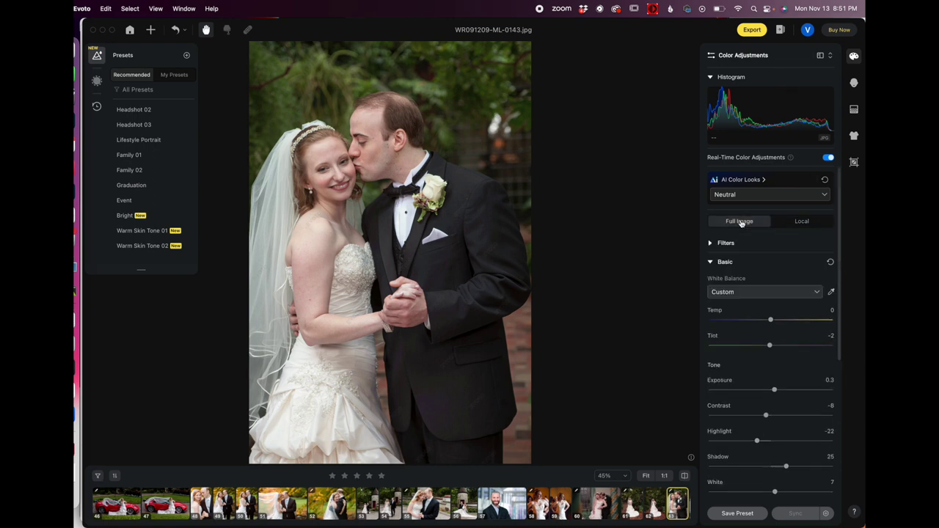
left_click(802, 223)
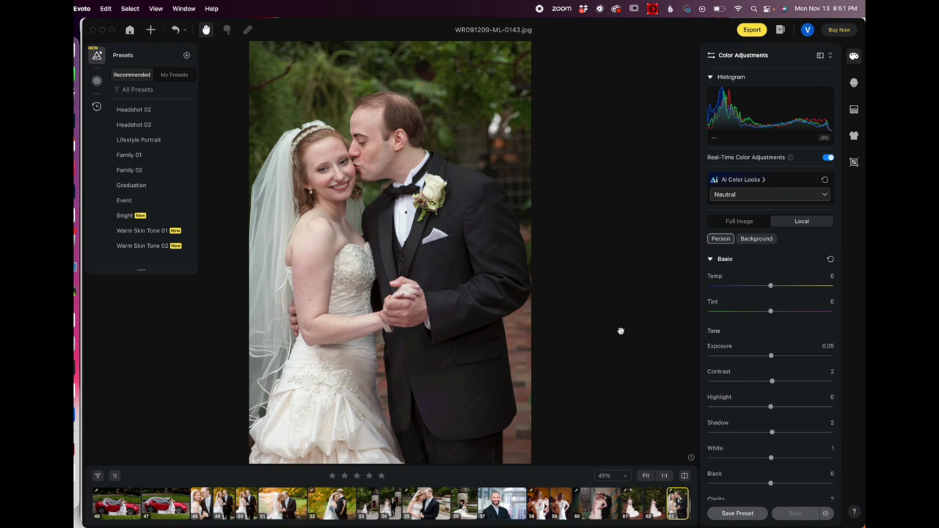
left_click(772, 433)
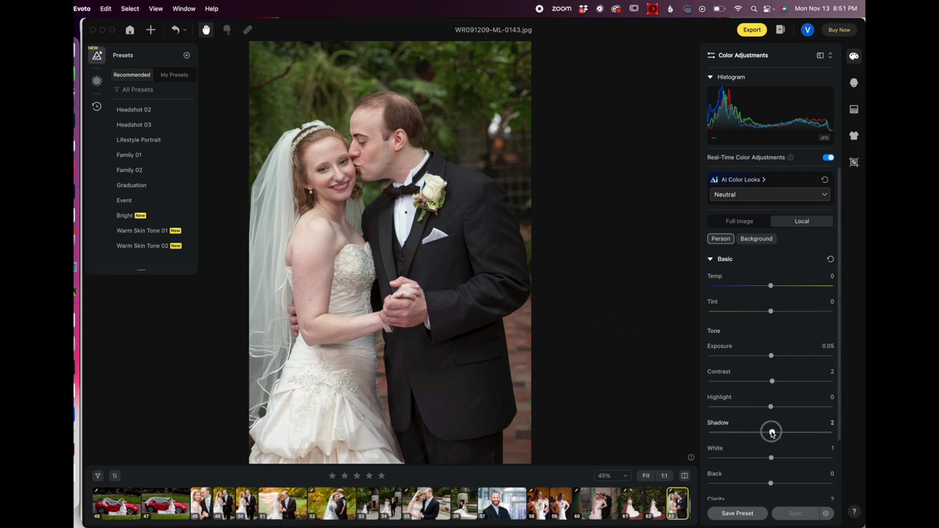
left_click_drag(772, 433, 752, 434)
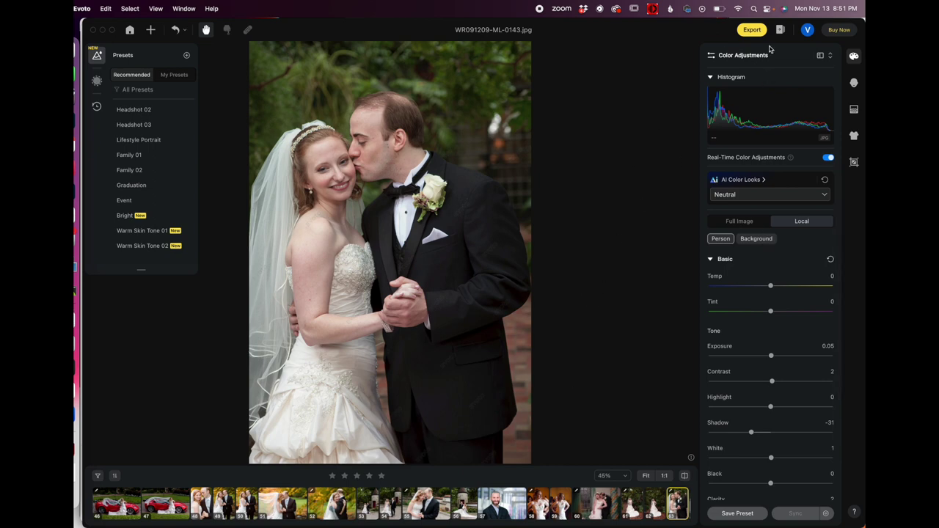
Step: Open Portrait Retouching in Indiv. mode and select the bride's face #3
left_click(854, 82)
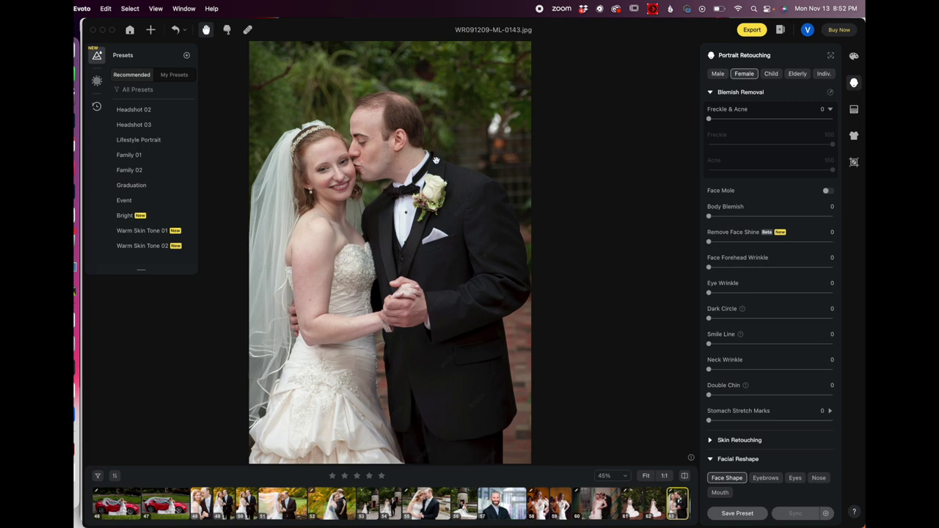
left_click(823, 74)
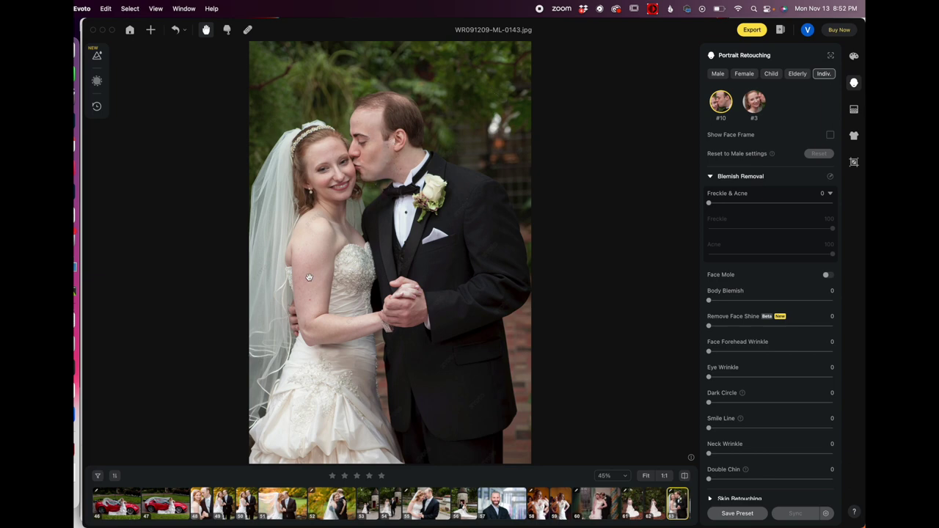
left_click(756, 104)
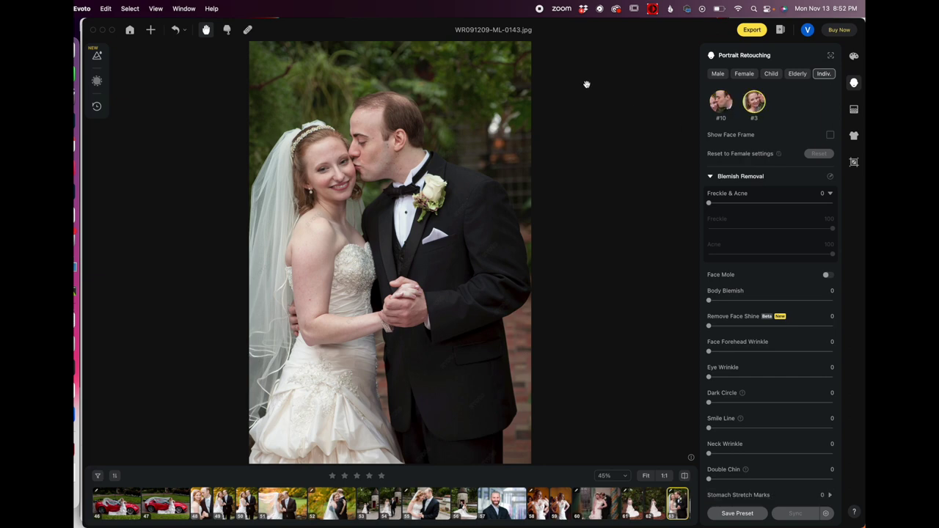
Step: Zoom in on the bride's face and set Freckle & Acne to 46, keeping Freckle at 100
scroll(310, 154, "up", 5)
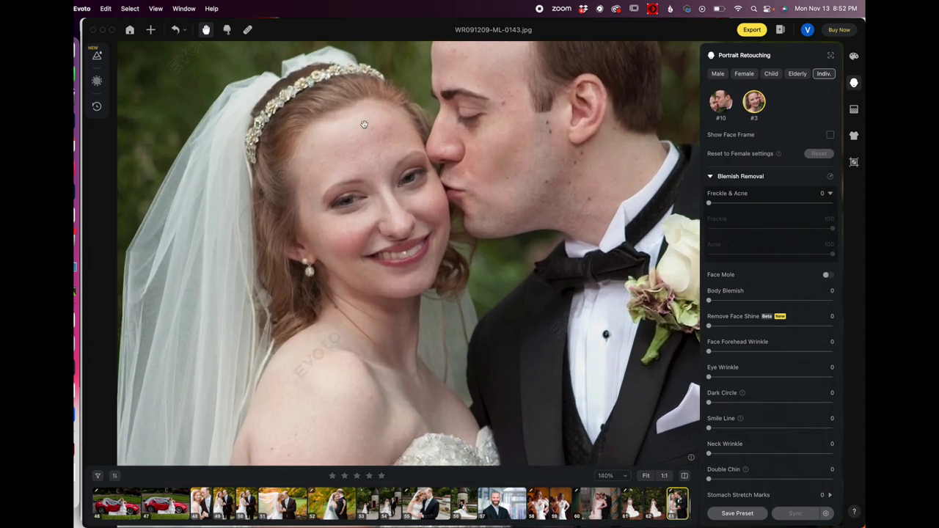
scroll(389, 109, "up", 2)
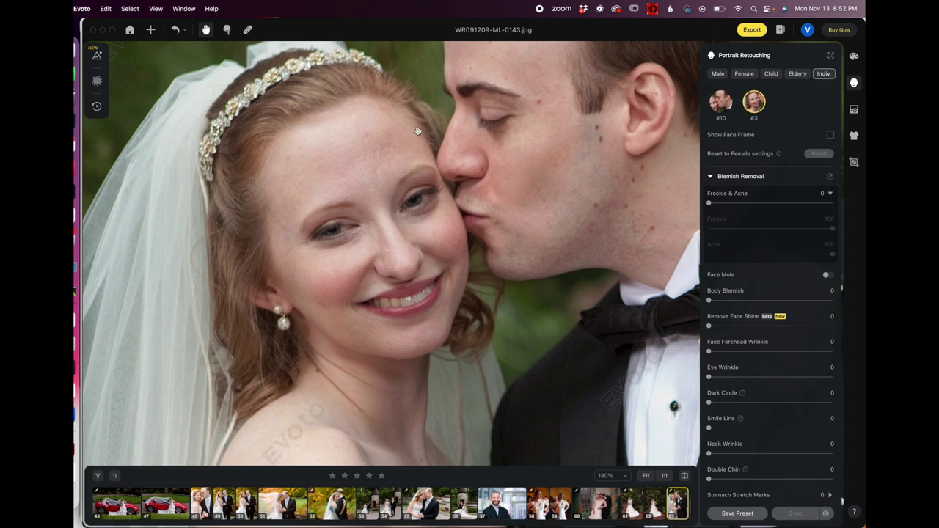
left_click(759, 204)
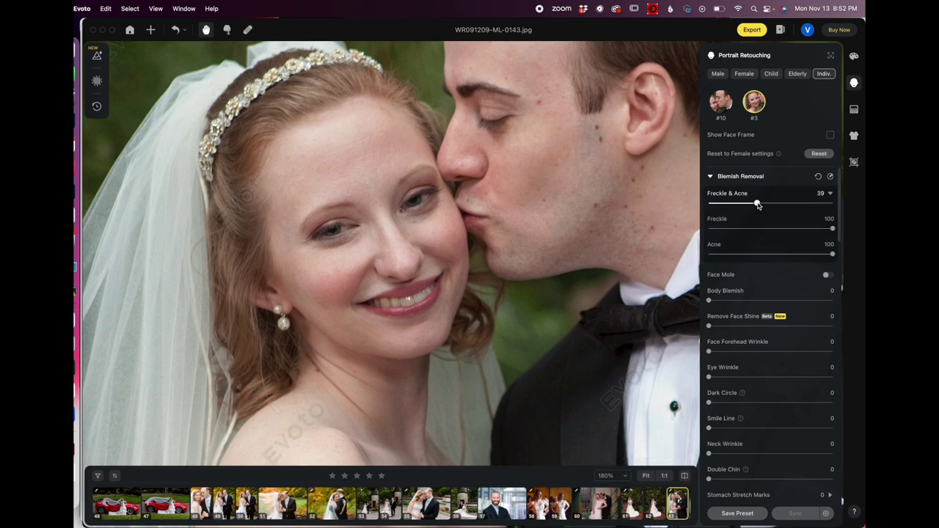
left_click_drag(759, 204, 767, 204)
left_click_drag(833, 229, 752, 230)
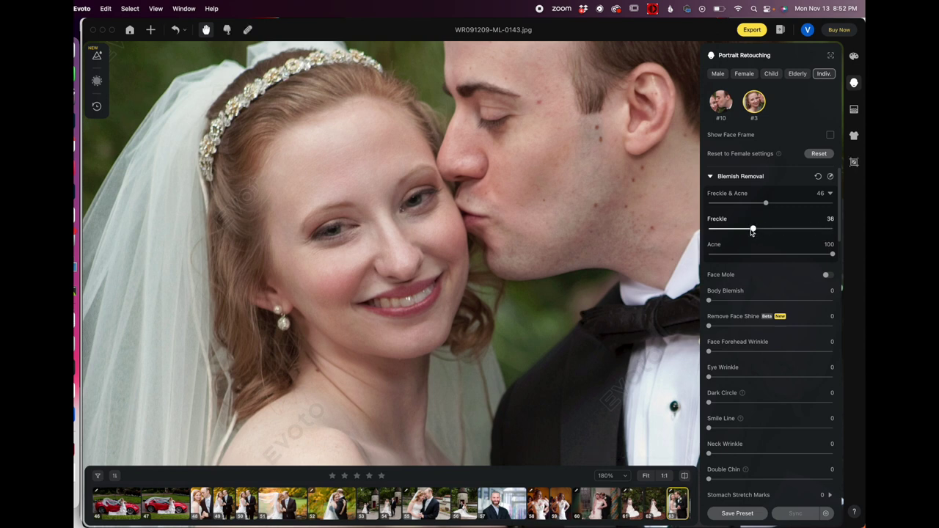
left_click_drag(752, 230, 832, 229)
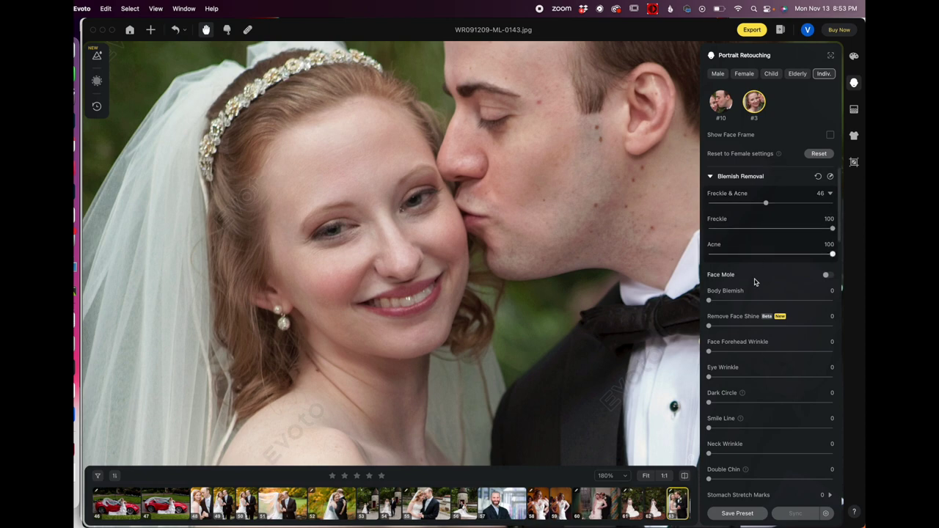
scroll(519, 209, "down", 5)
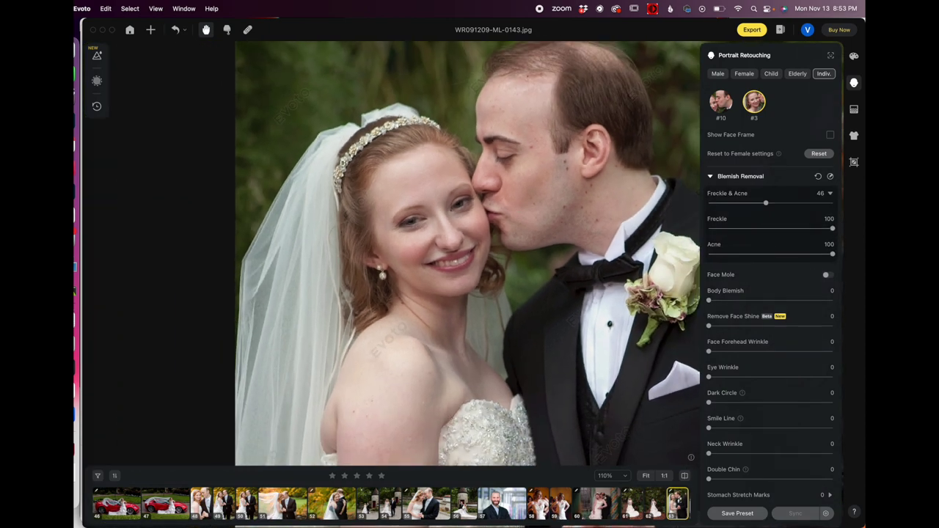
Step: Set Body Blemish to 51, and try Remove Face Shine at 30 before returning it to 0
scroll(320, 311, "down", 5)
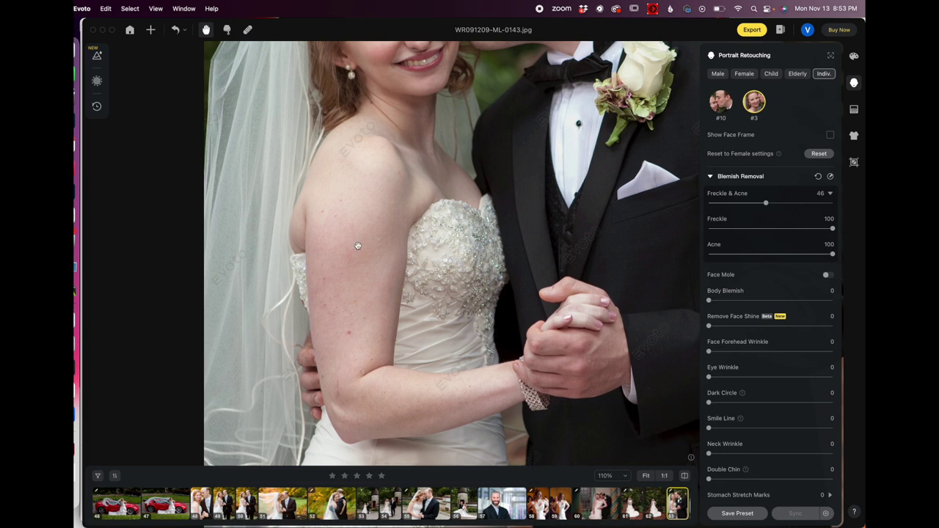
left_click(755, 301)
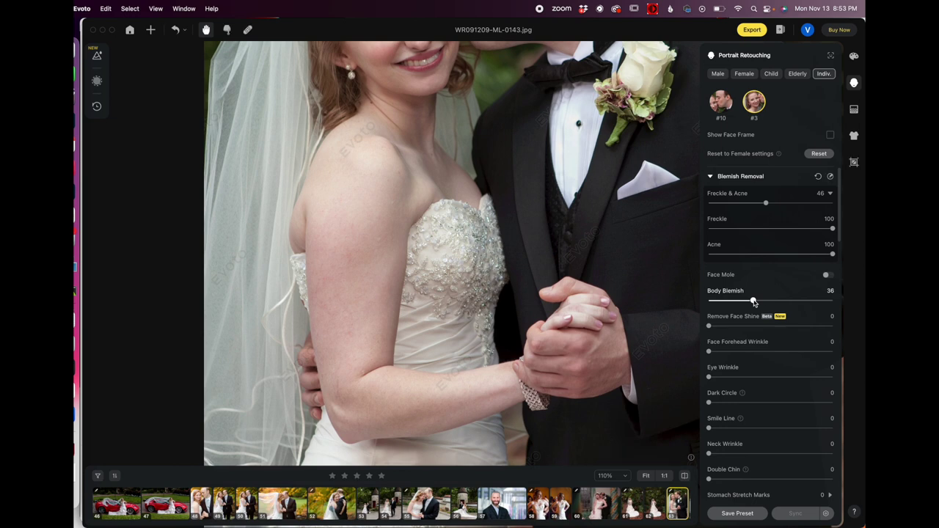
left_click_drag(753, 300, 772, 300)
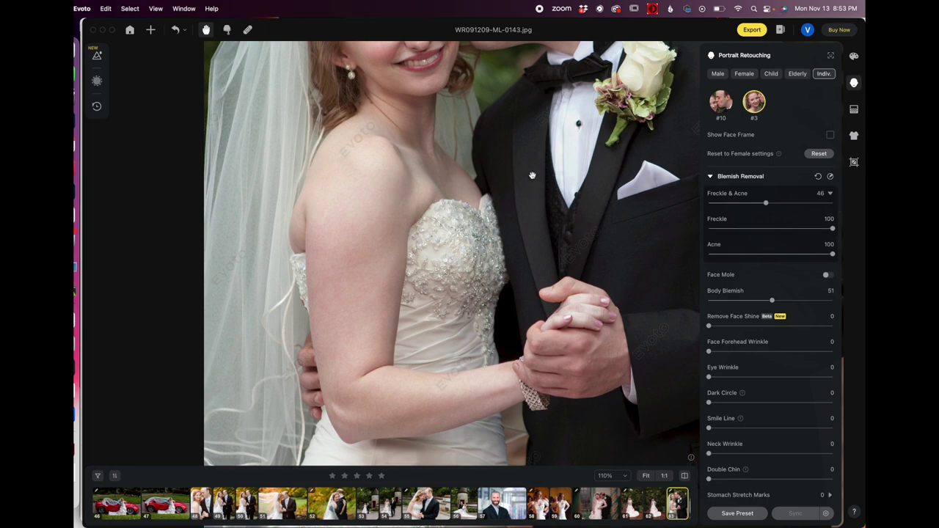
left_click_drag(532, 173, 496, 367)
scroll(416, 209, "up", 5)
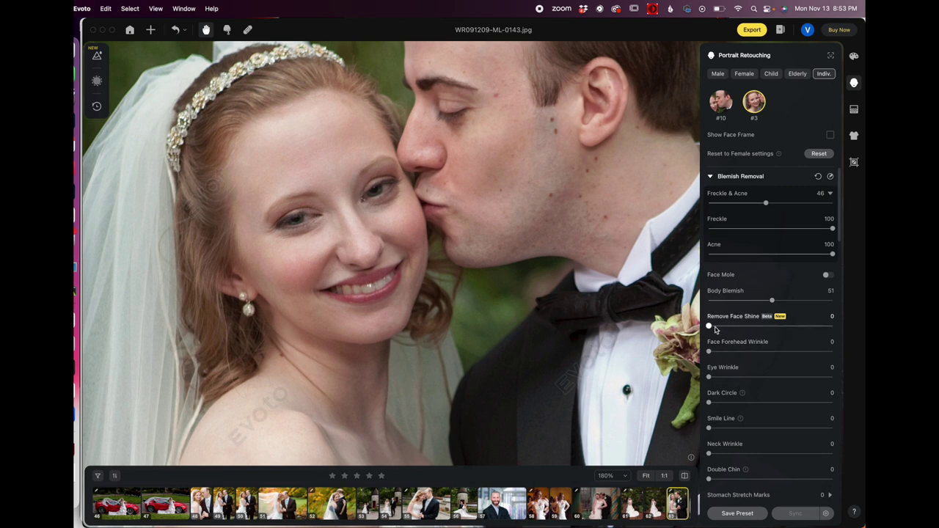
left_click_drag(711, 327, 749, 327)
left_click_drag(749, 327, 708, 327)
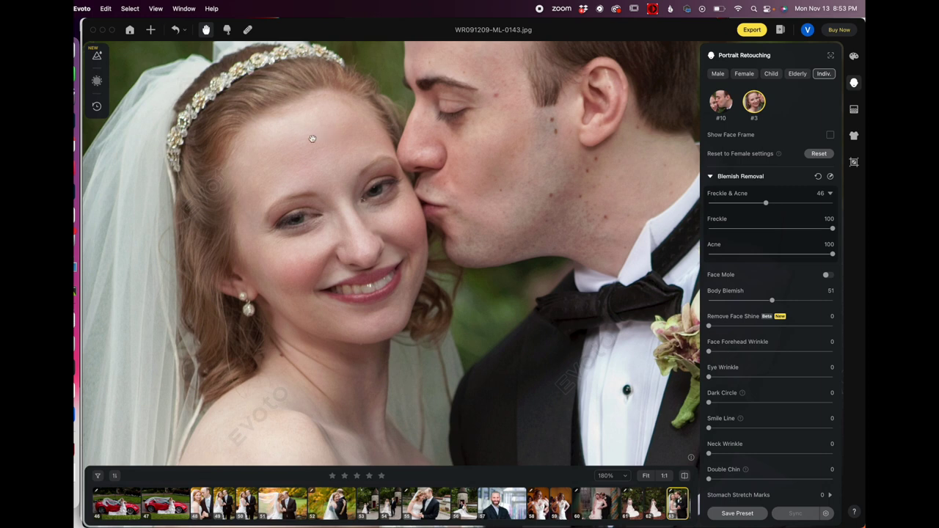
Step: Smooth the bride's forehead wrinkles to 67
left_click(756, 353)
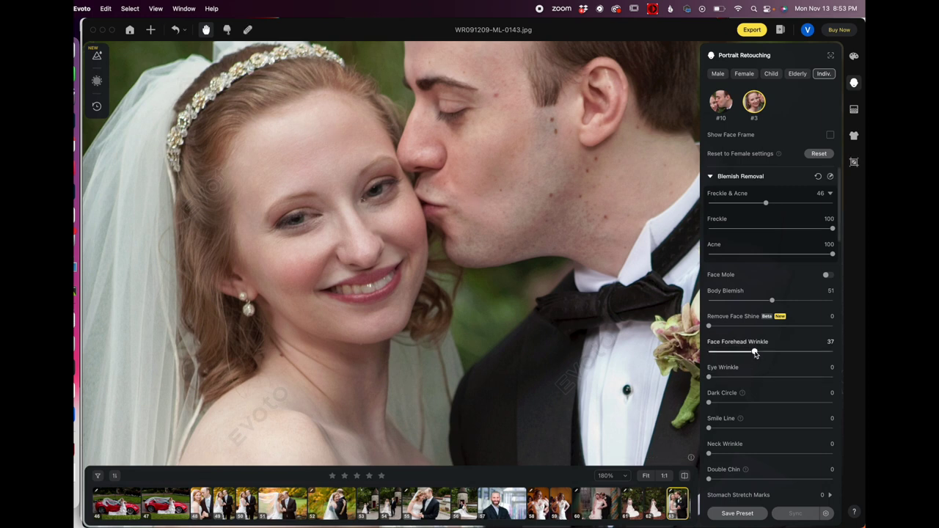
left_click_drag(756, 353, 782, 353)
left_click_drag(782, 353, 792, 354)
Step: Set Eye Wrinkle to 71 and Dark Circle to 63
scroll(741, 360, "down", 1)
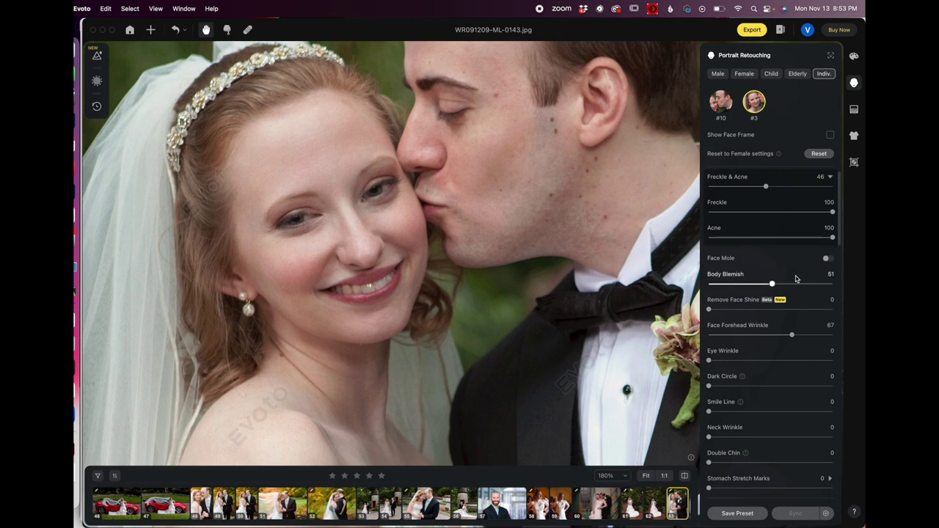
left_click(779, 361)
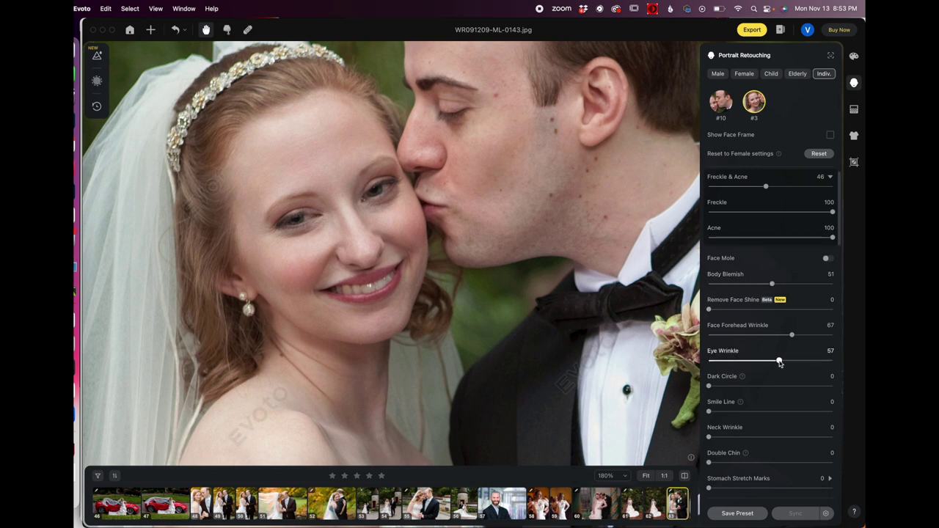
left_click(797, 362)
left_click(725, 387)
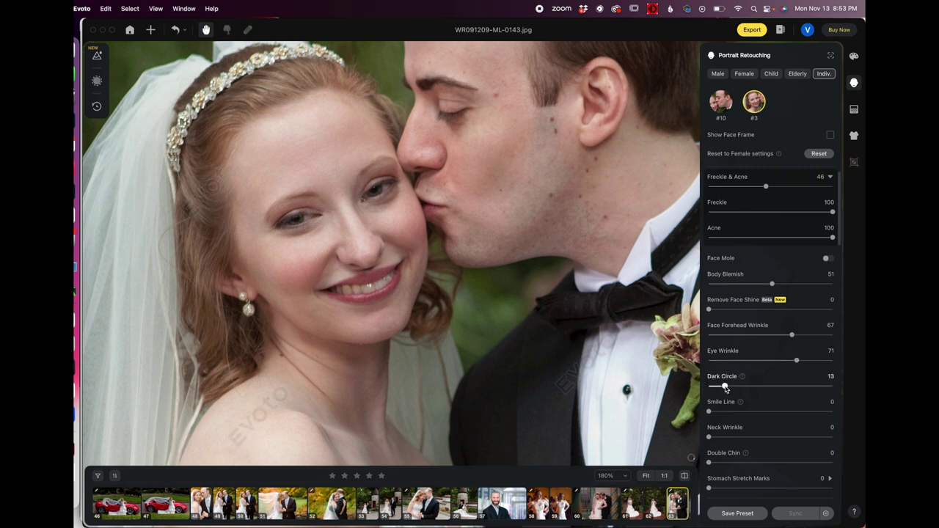
left_click_drag(725, 386, 776, 391)
left_click(787, 387)
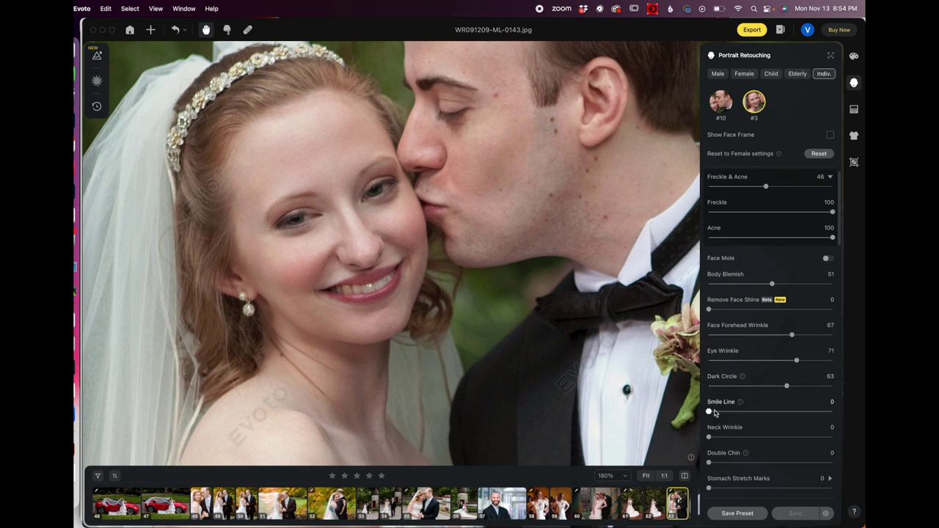
Step: Set Smile Line to 32, then test maximum Neck Wrinkle and settle it at 78
left_click_drag(710, 412, 752, 413)
scroll(748, 419, "down", 2)
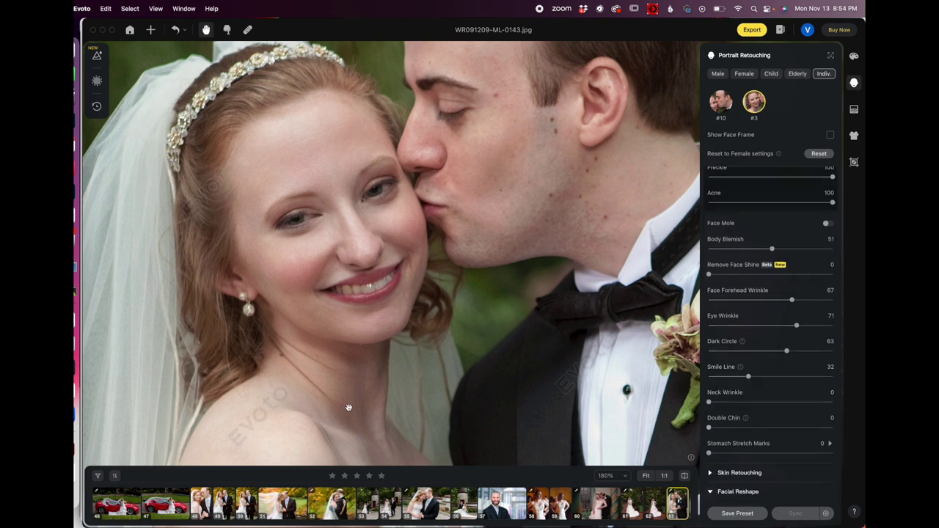
left_click_drag(711, 406, 775, 408)
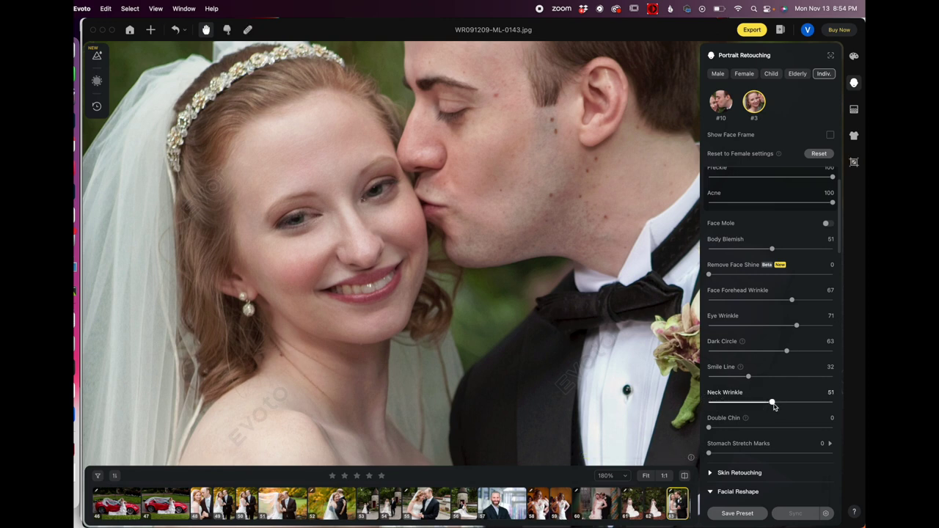
left_click_drag(775, 407, 858, 407)
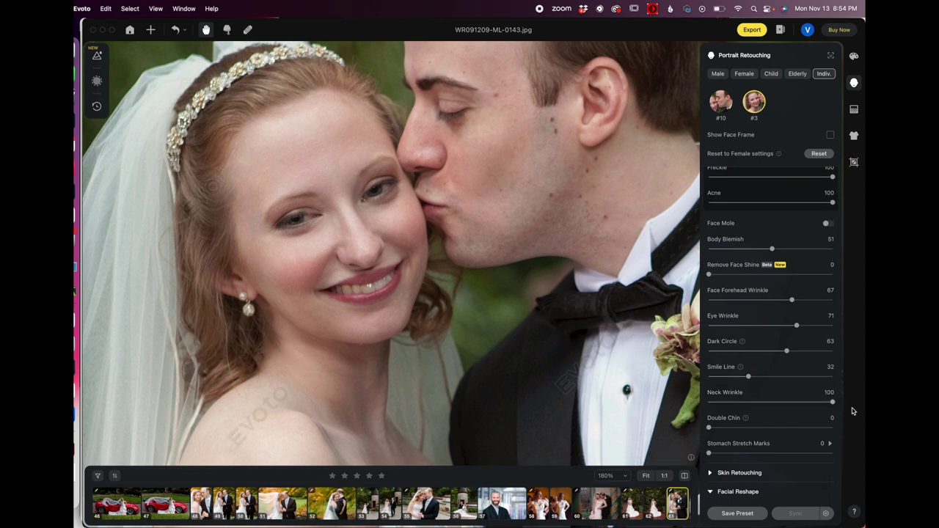
left_click_drag(832, 402, 794, 404)
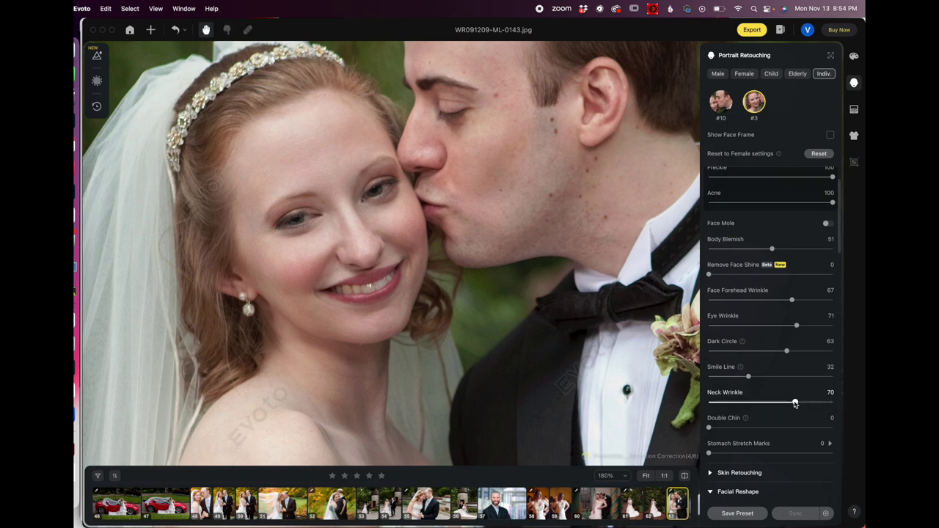
scroll(586, 301, "down", 4)
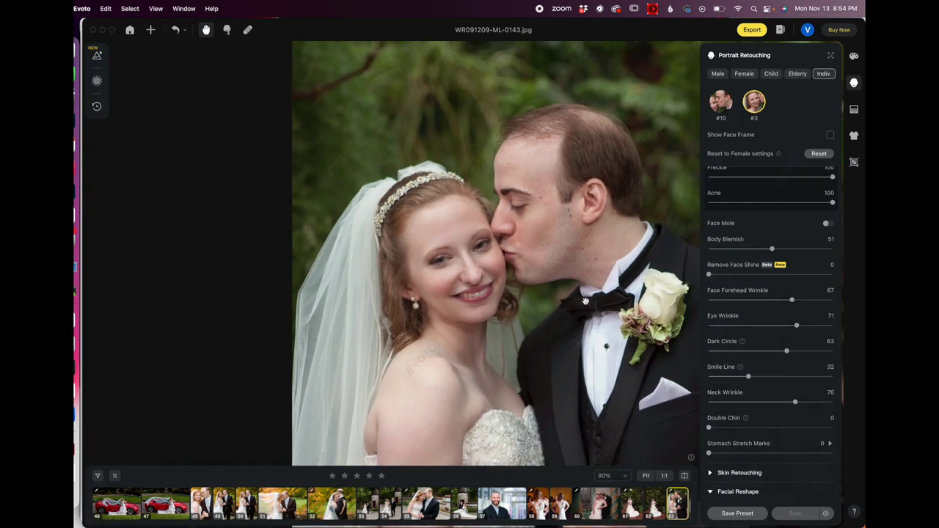
scroll(585, 301, "up", 1)
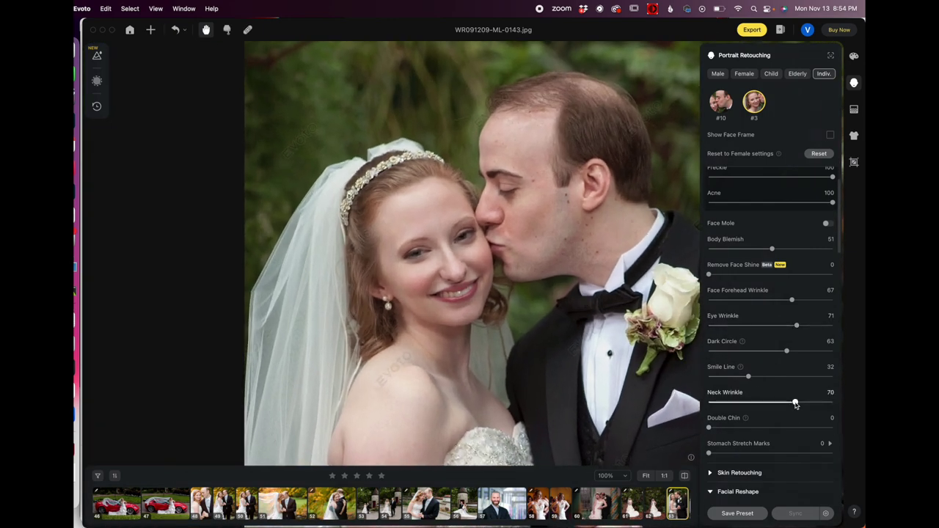
left_click_drag(796, 404, 833, 403)
left_click_drag(828, 406, 800, 405)
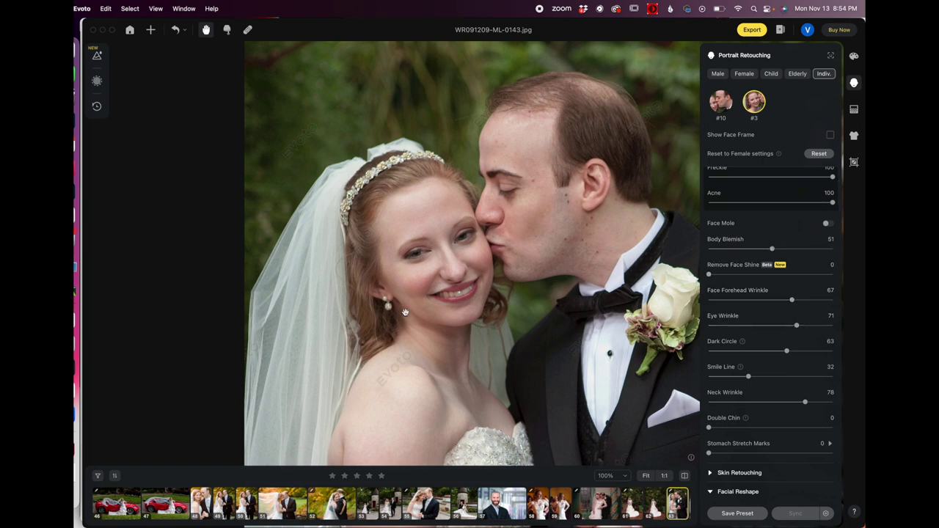
Step: Try a Double Chin correction of 48, then settle on a light 15
left_click(769, 428)
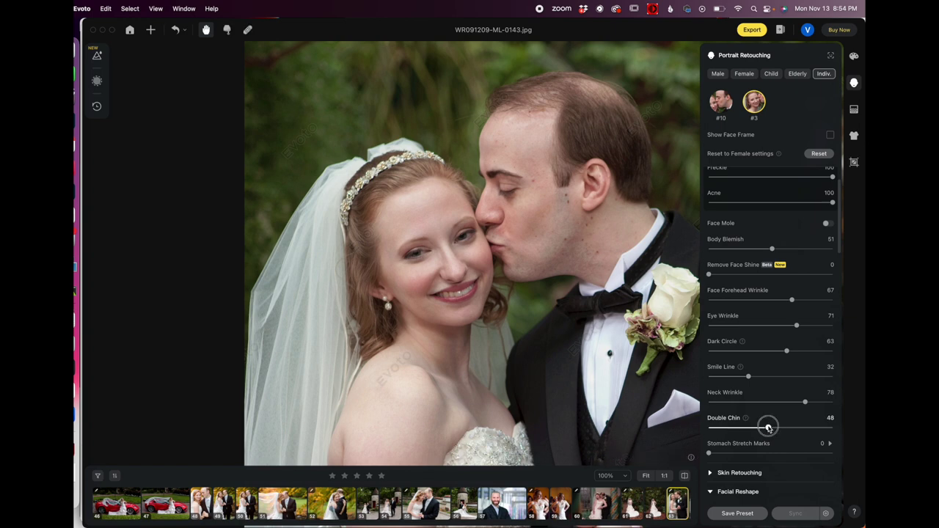
left_click_drag(768, 428, 674, 427)
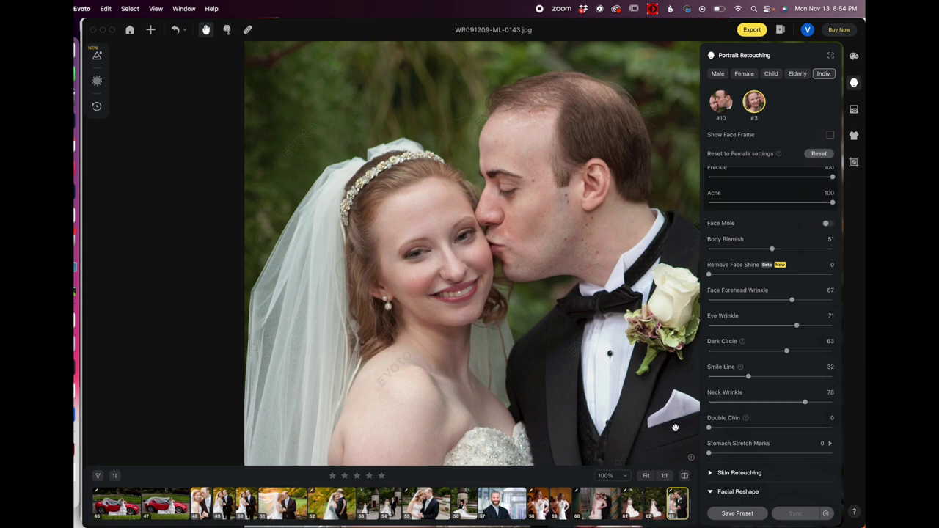
left_click_drag(710, 428, 727, 428)
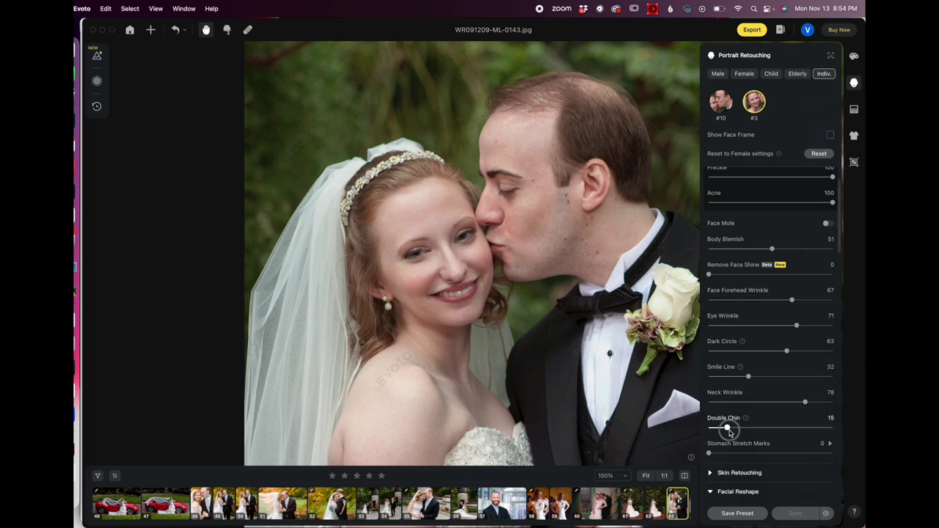
Step: Scroll down the panel and expand the Skin Retouching section
scroll(540, 297, "down", 5)
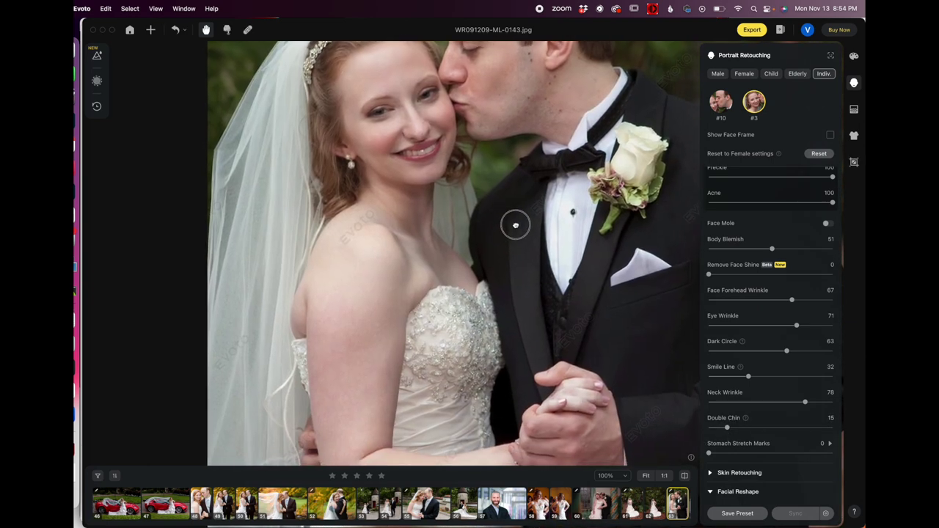
scroll(524, 247, "down", 3)
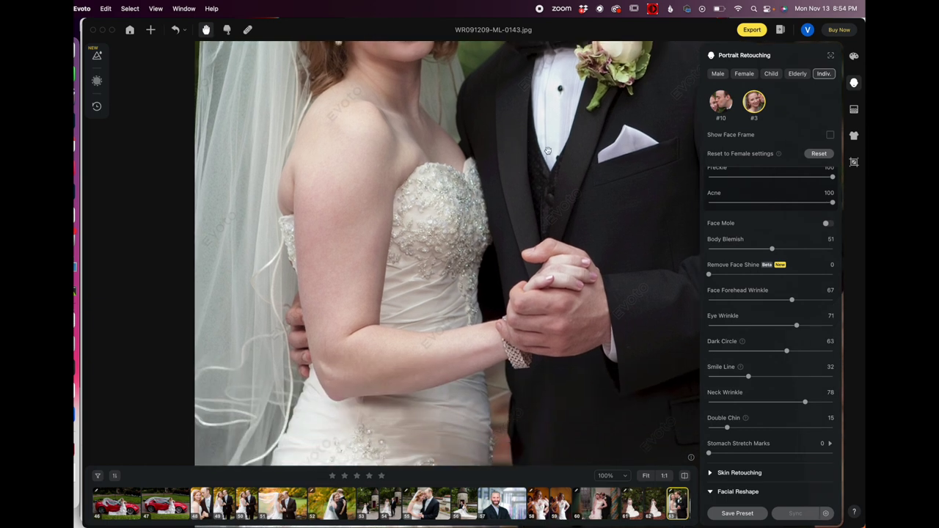
scroll(761, 374, "down", 2)
scroll(760, 374, "down", 5)
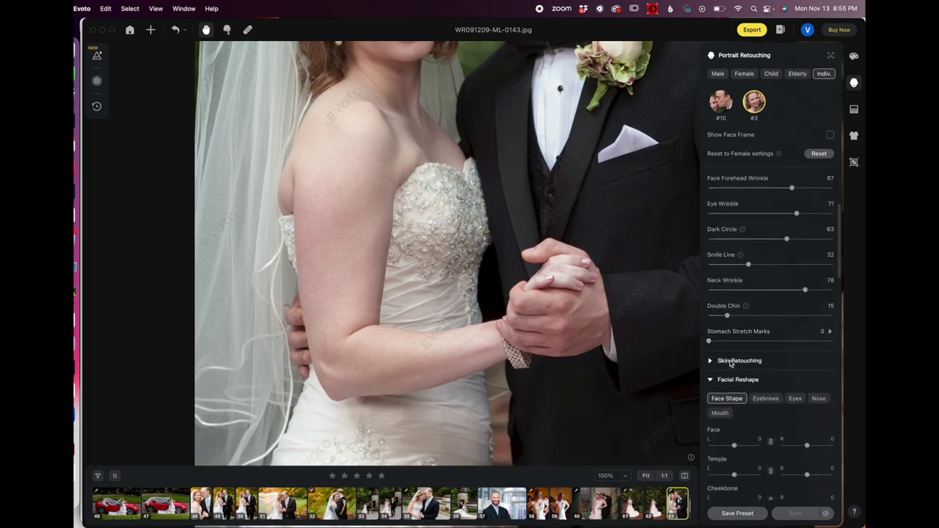
left_click(711, 363)
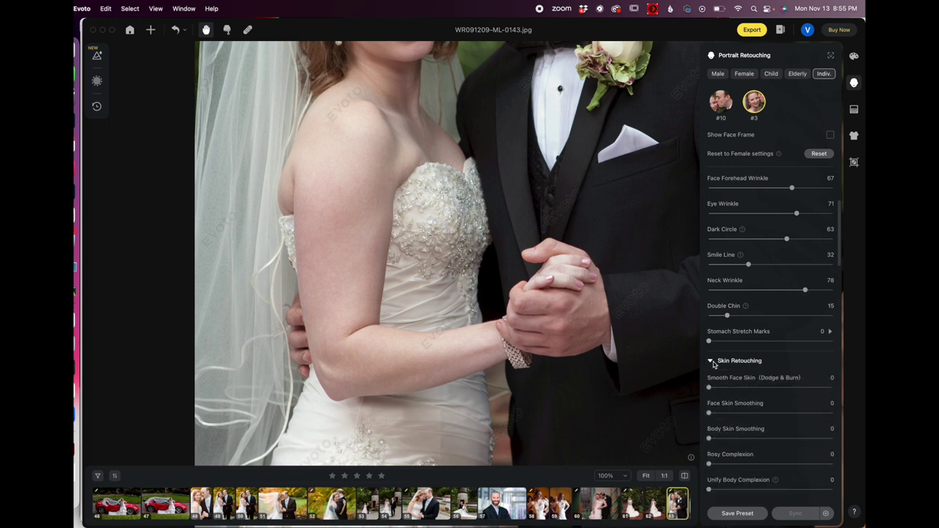
Step: Set Unify Body Complexion to 52 after trying 26, leaving other skin values at 0
scroll(742, 422, "down", 2)
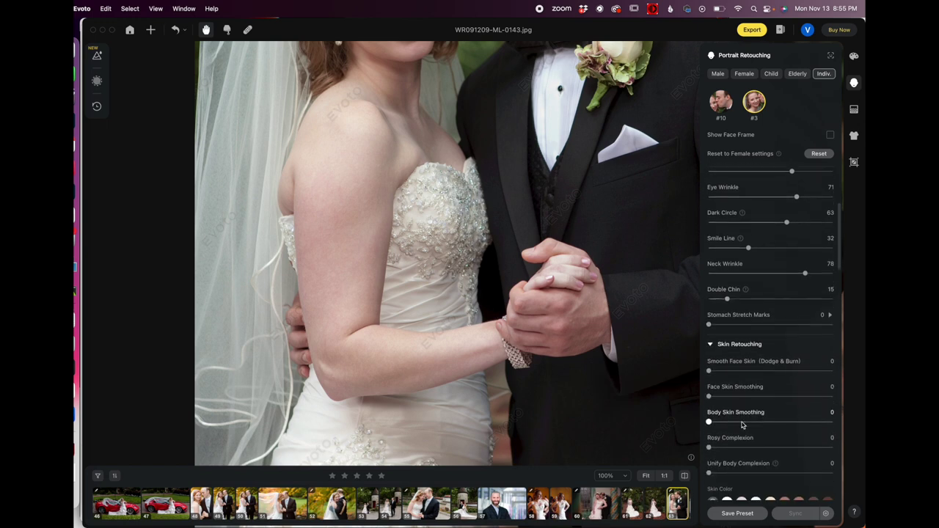
scroll(730, 389, "down", 1)
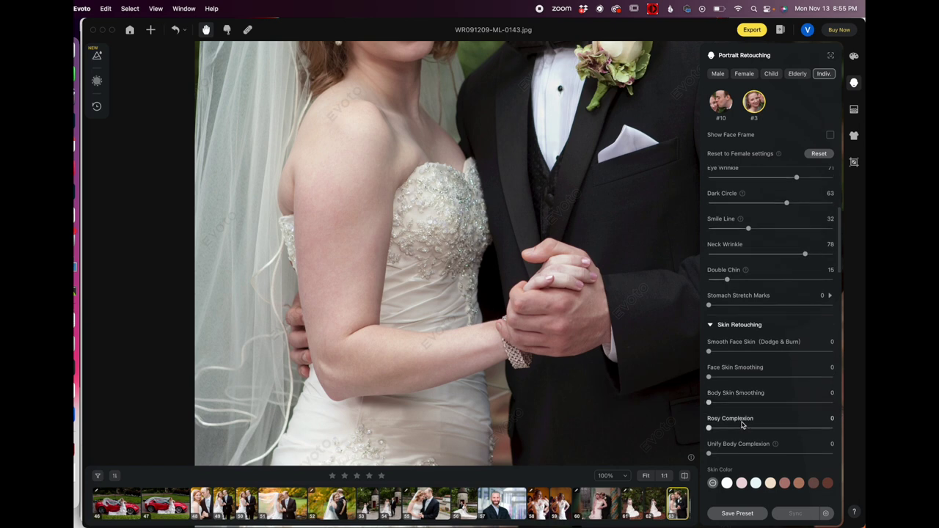
scroll(717, 339, "down", 1)
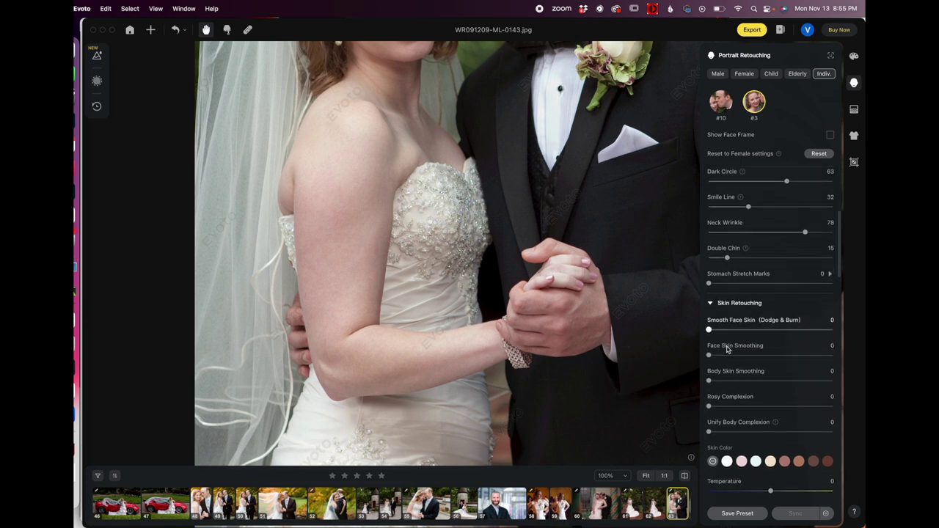
scroll(534, 268, "up", 5)
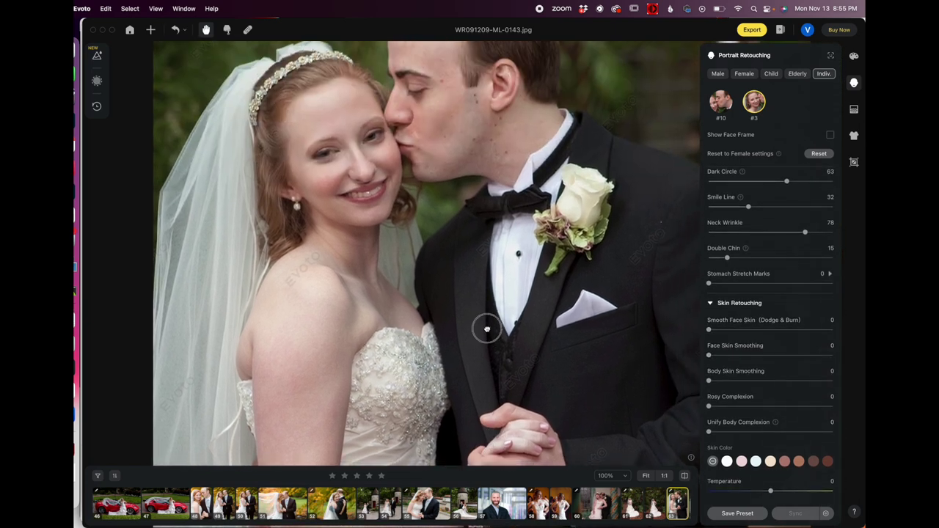
scroll(486, 328, "down", 3)
scroll(348, 274, "down", 7)
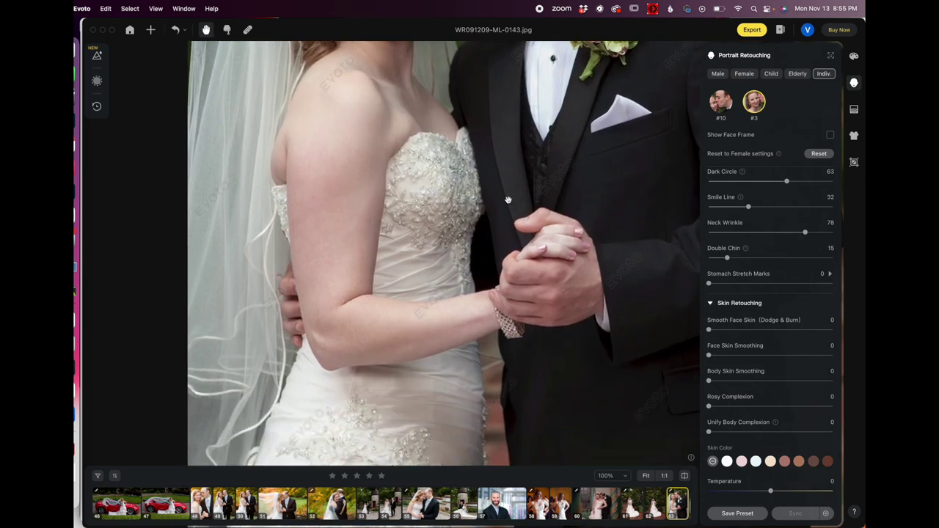
scroll(508, 200, "up", 7)
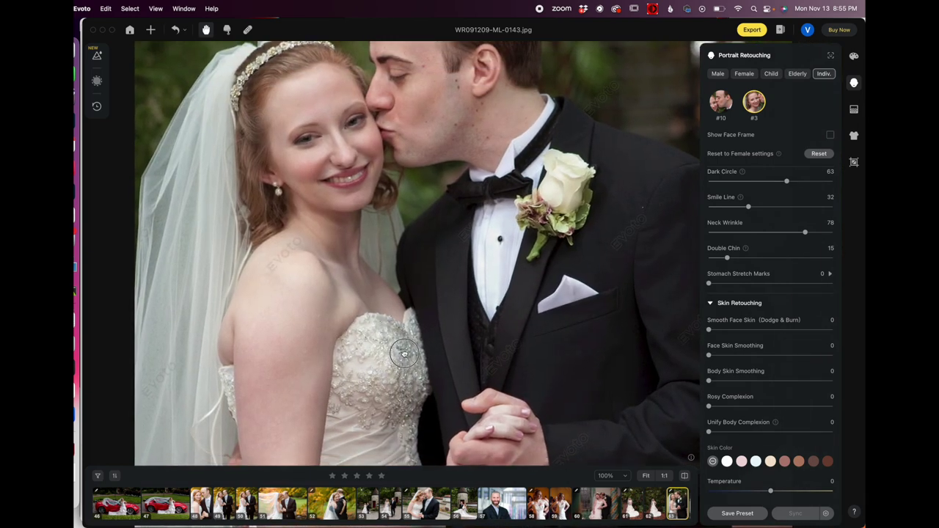
scroll(404, 355, "down", 2)
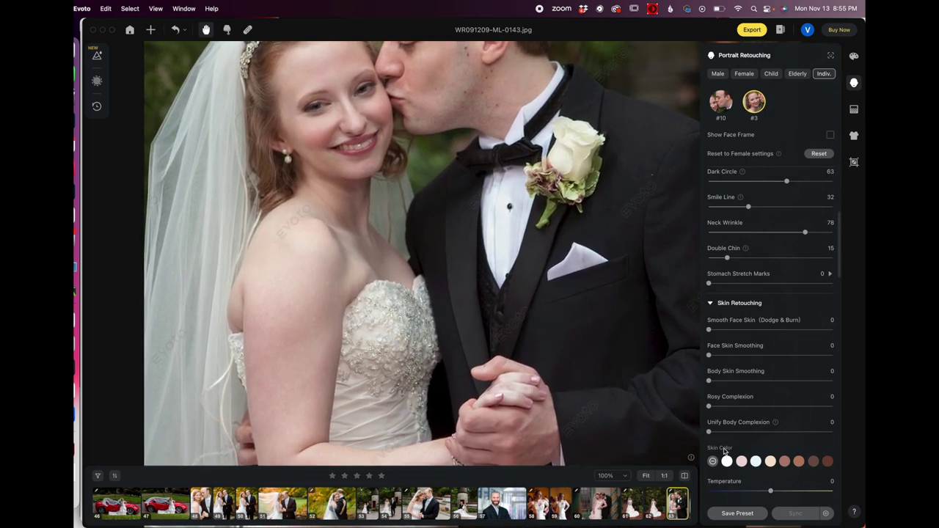
left_click_drag(709, 431, 741, 433)
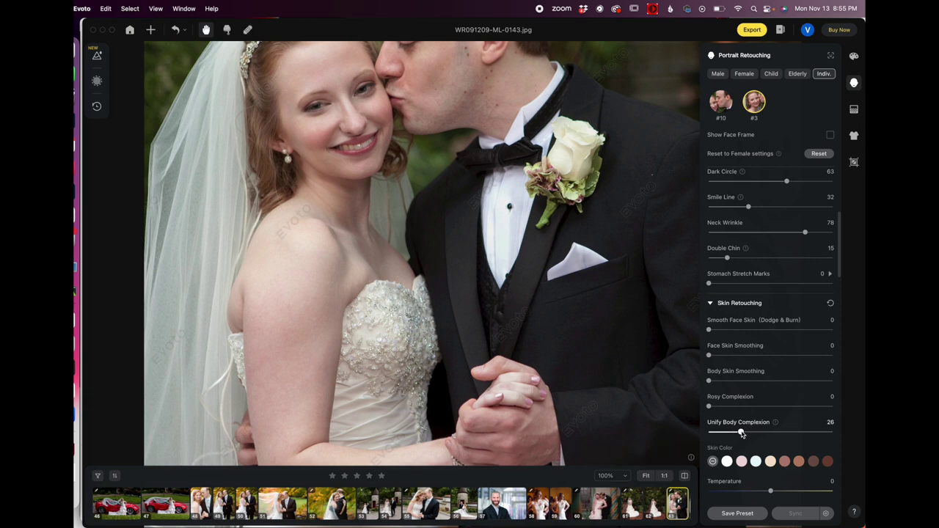
left_click_drag(742, 433, 668, 435)
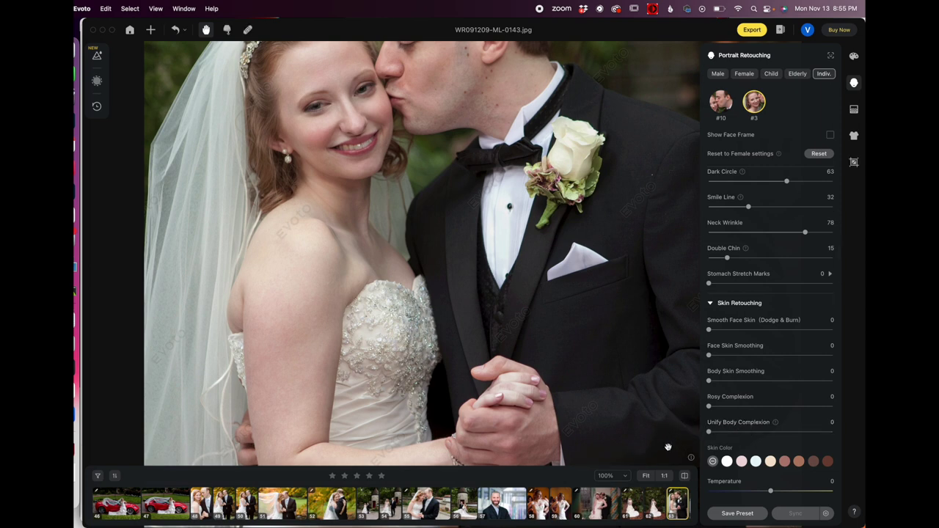
left_click(773, 433)
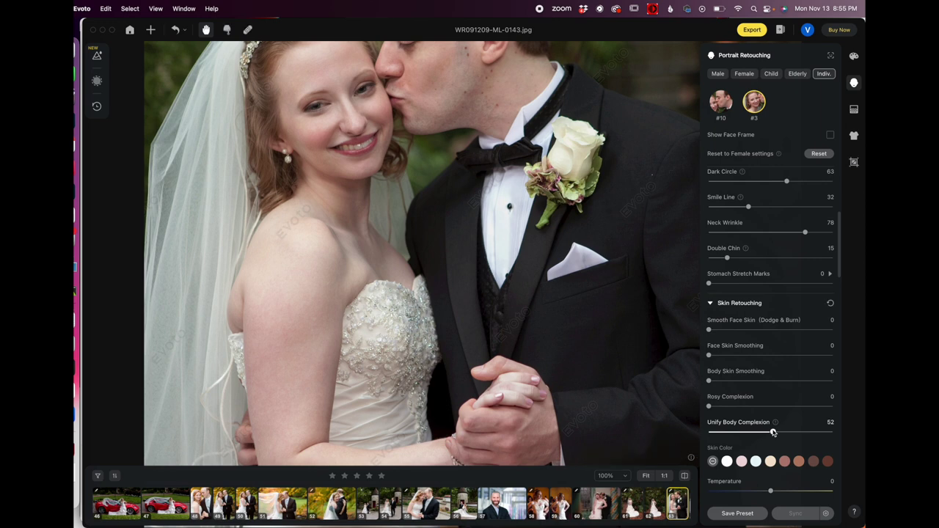
scroll(774, 411, "down", 3)
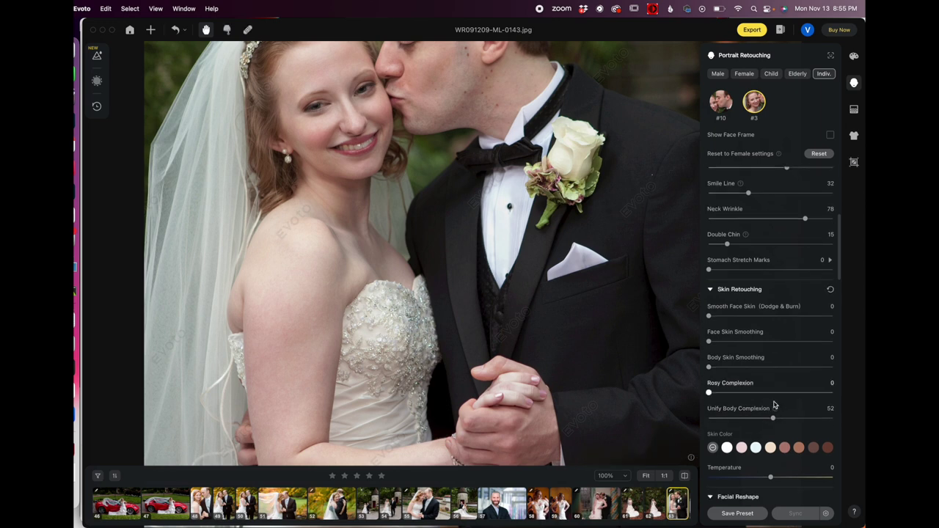
scroll(774, 404, "down", 5)
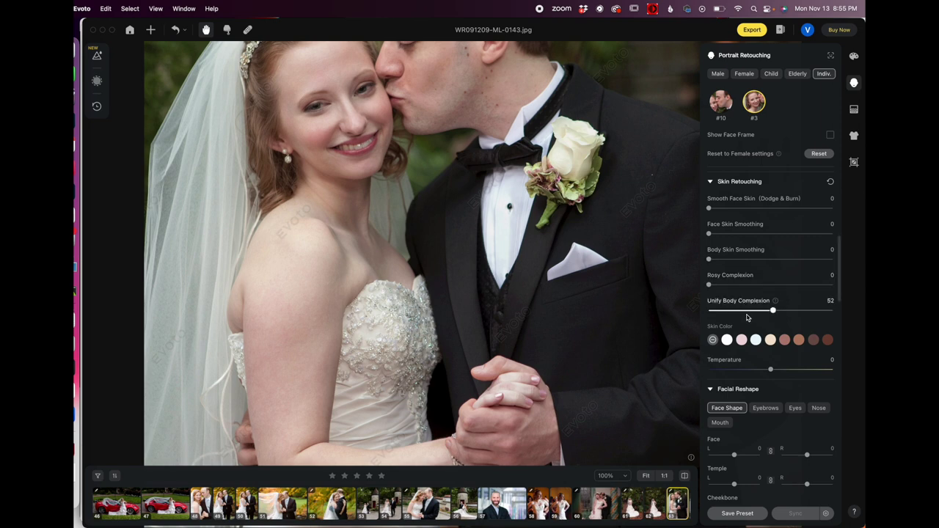
left_click(799, 339)
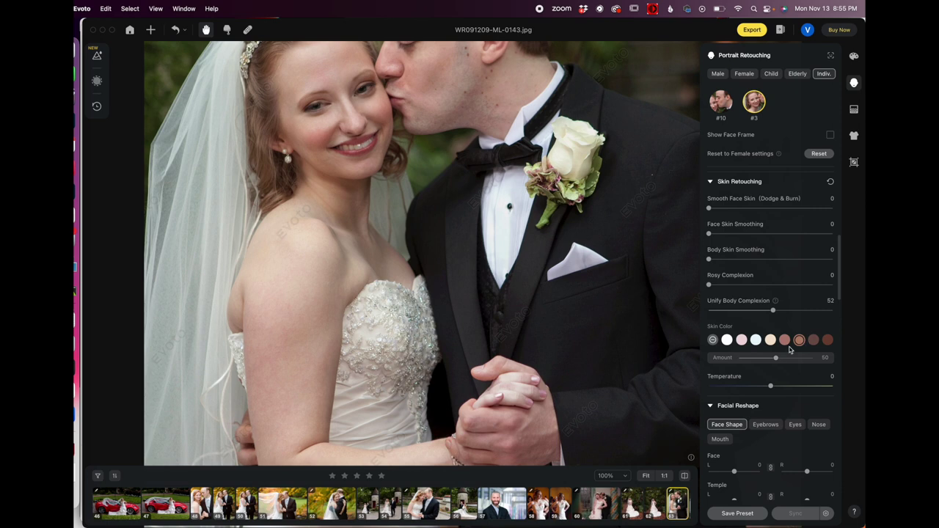
left_click_drag(776, 358, 718, 348)
left_click(712, 341)
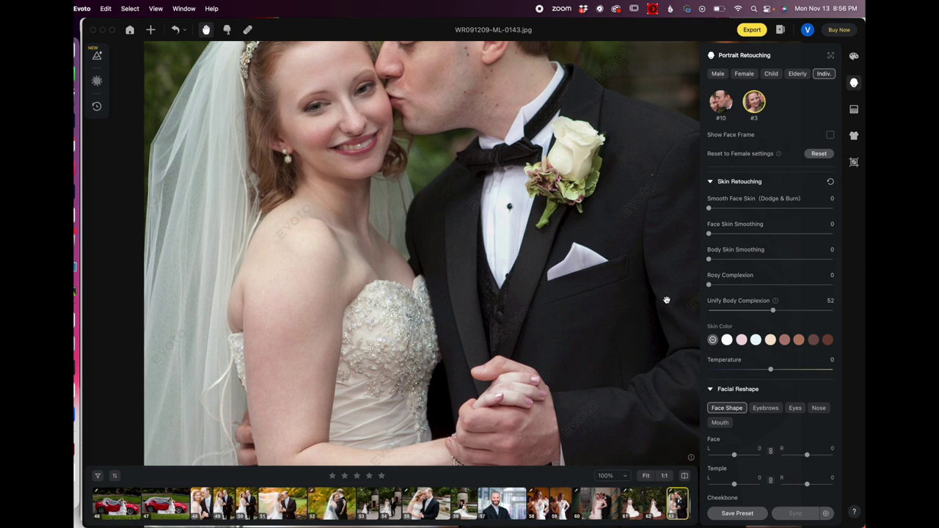
scroll(764, 323, "down", 3)
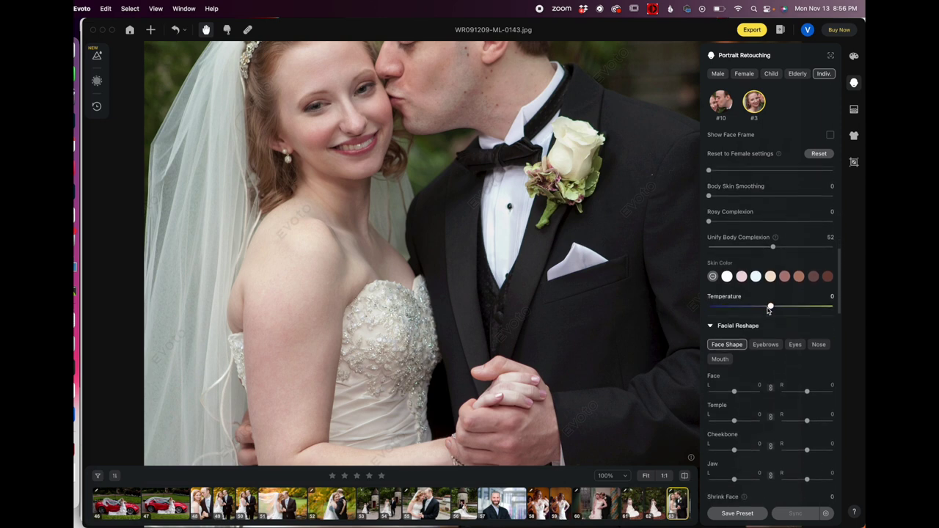
left_click_drag(769, 309, 806, 309)
left_click_drag(783, 314, 770, 315)
scroll(762, 290, "down", 5)
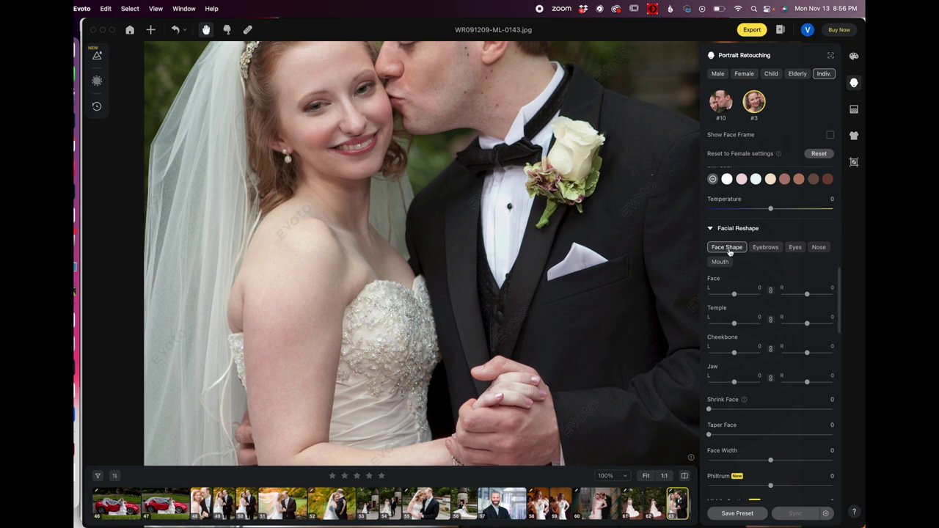
scroll(782, 382, "down", 3)
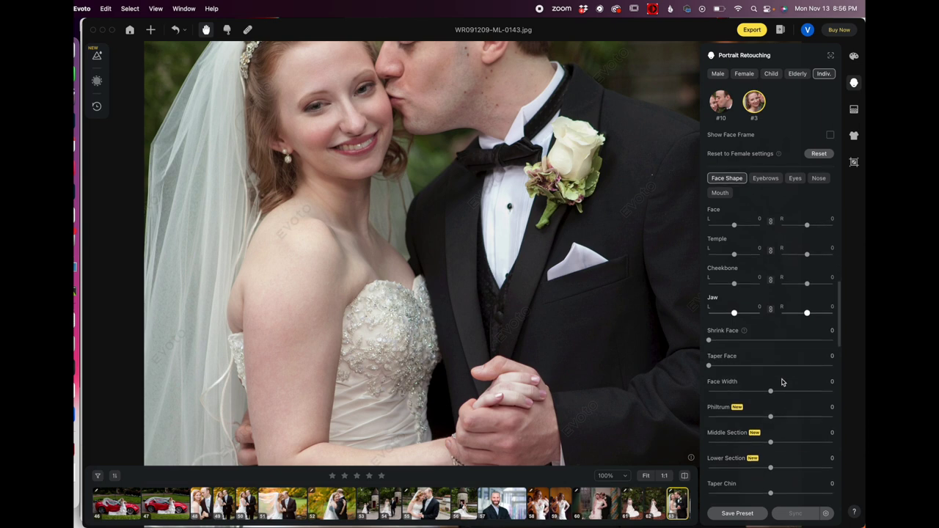
scroll(782, 382, "down", 1)
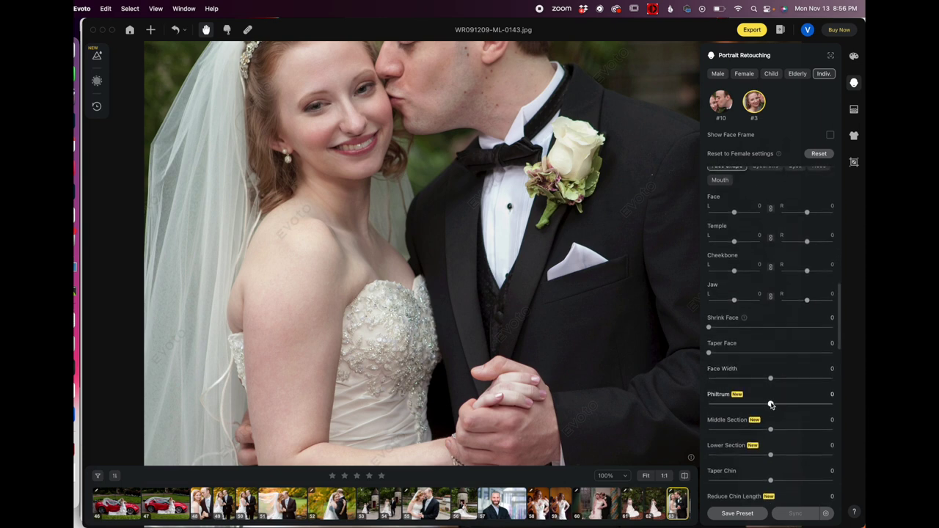
left_click(770, 405)
mouse_move(771, 405)
left_mouse_down()
mouse_move(809, 393)
mouse_move(839, 399)
mouse_move(740, 416)
mouse_move(845, 405)
mouse_move(771, 415)
left_mouse_up()
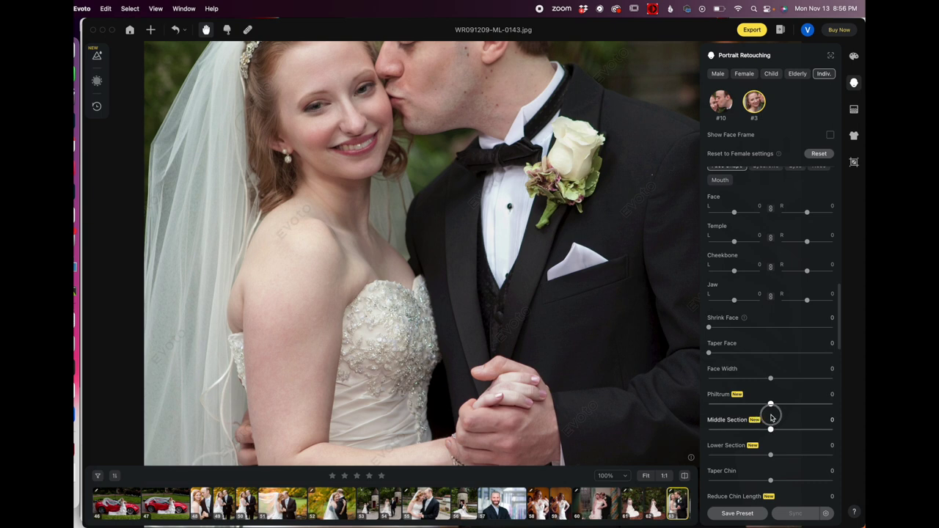
scroll(791, 362, "down", 2)
scroll(791, 363, "down", 4)
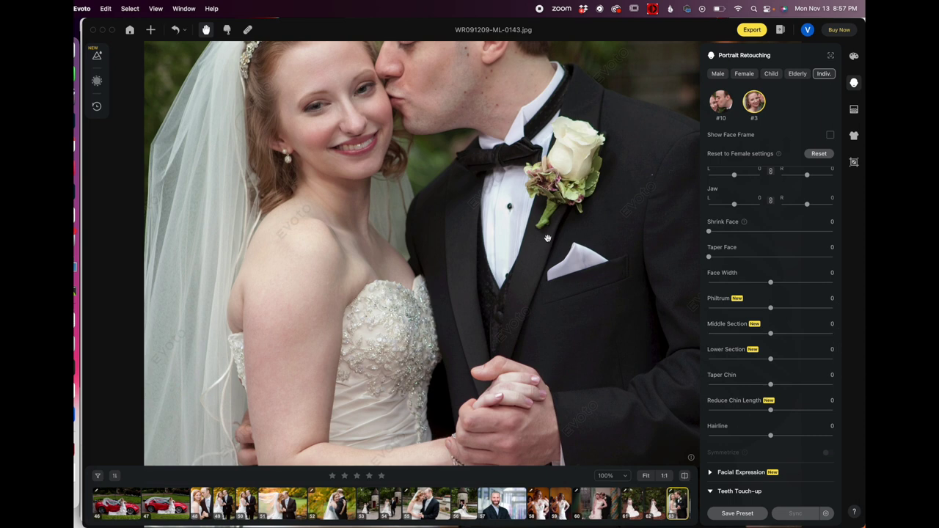
left_click_drag(549, 239, 549, 309)
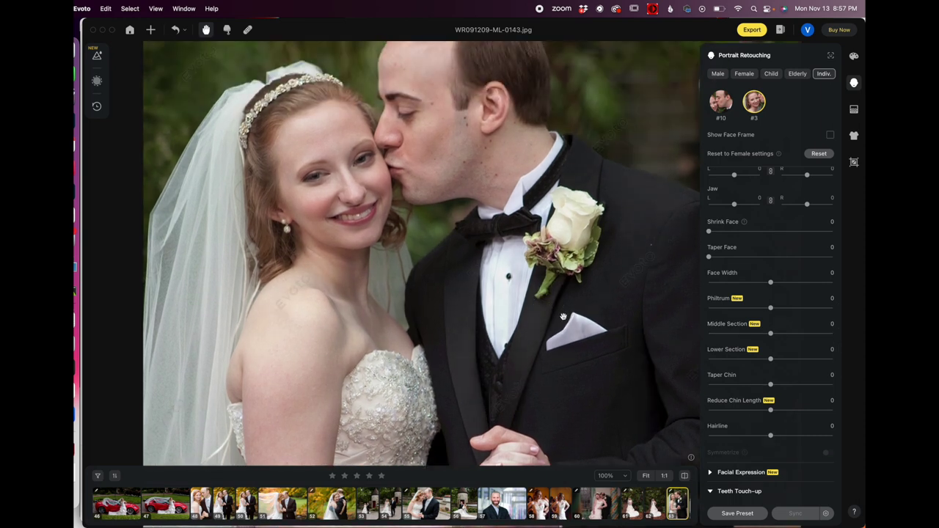
left_click_drag(770, 437, 716, 444)
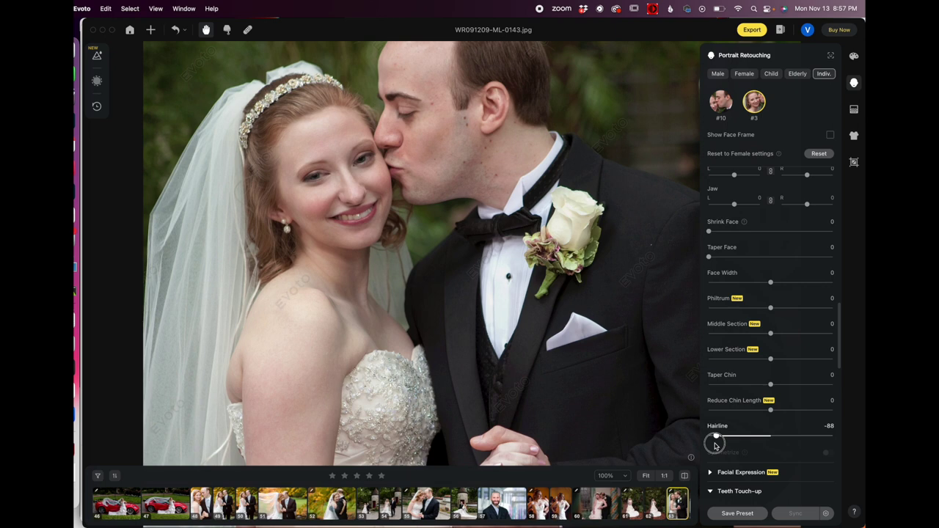
key("super+z")
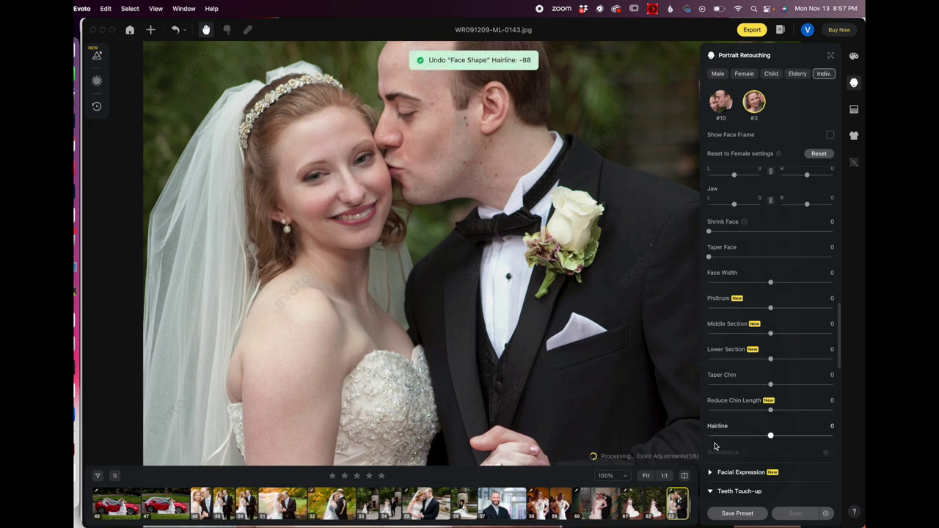
left_click_drag(771, 436, 813, 435)
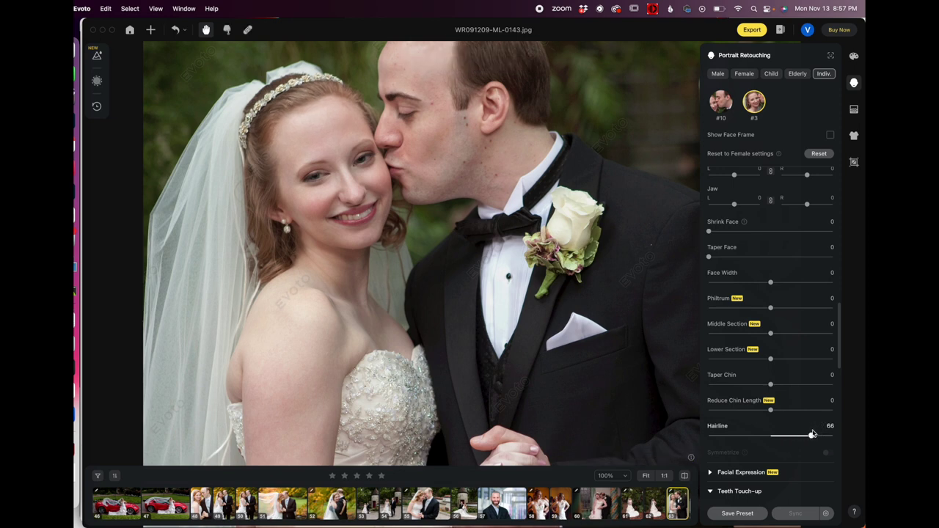
key("super+z")
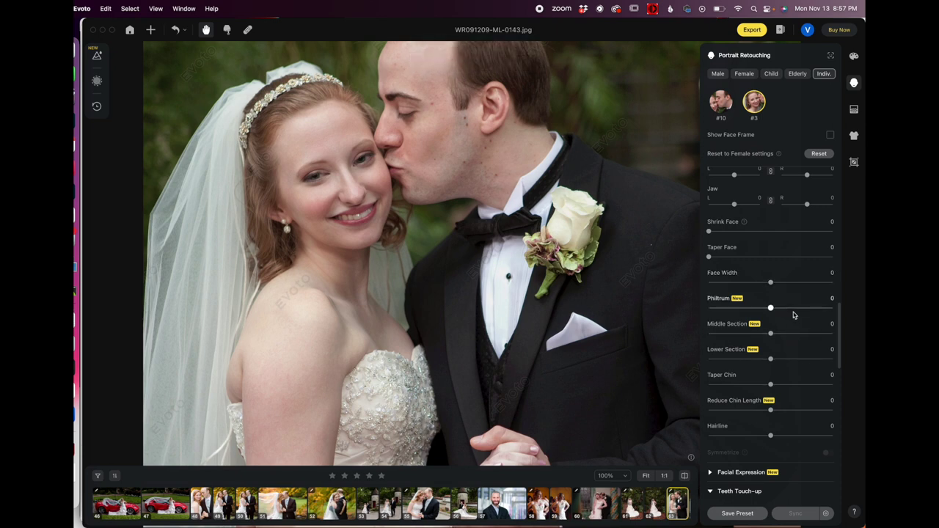
scroll(770, 230, "up", 4)
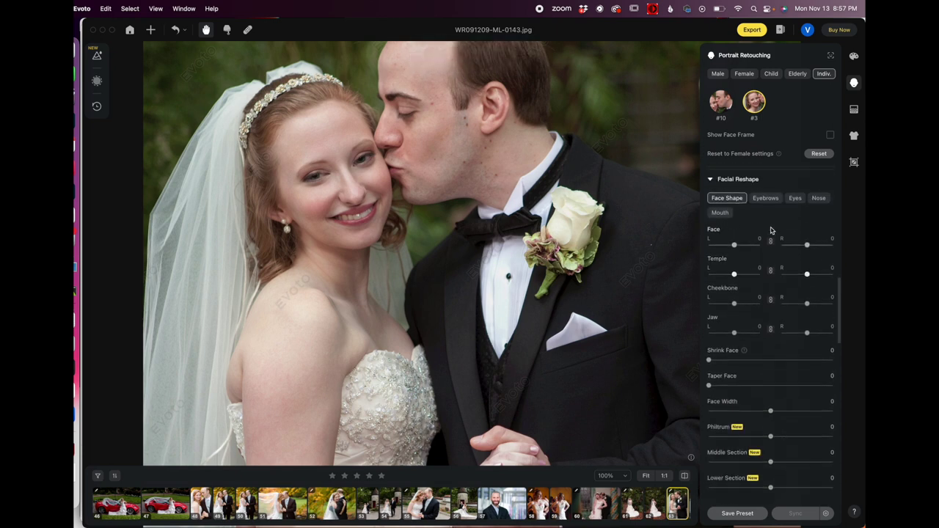
Step: Try a change to the eyebrow Arch Height, then undo it
scroll(771, 230, "up", 1)
left_click(772, 230)
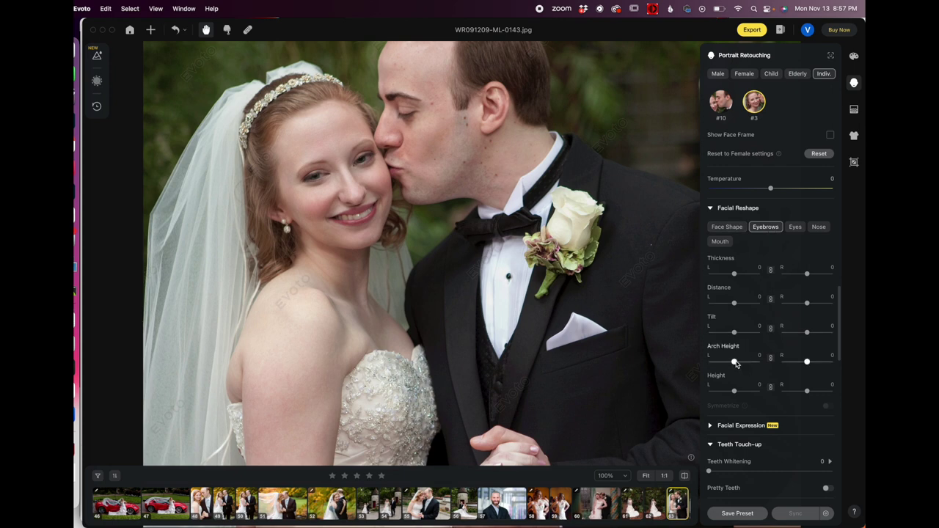
mouse_move(736, 363)
left_mouse_down()
mouse_move(753, 362)
mouse_move(724, 362)
mouse_move(748, 362)
left_mouse_up()
key("super+z")
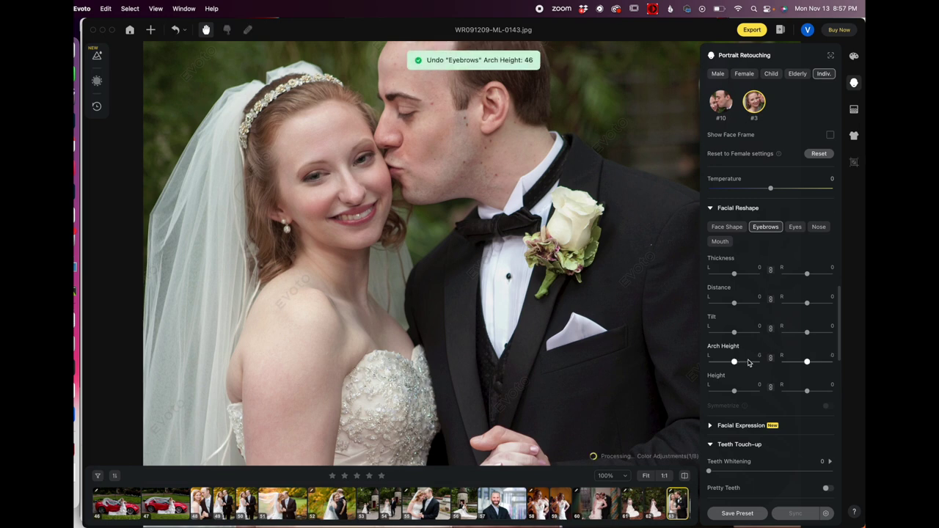
Step: Set left eye Size 54, both eye Heights 57 and left eye Tilt -61
left_click(794, 228)
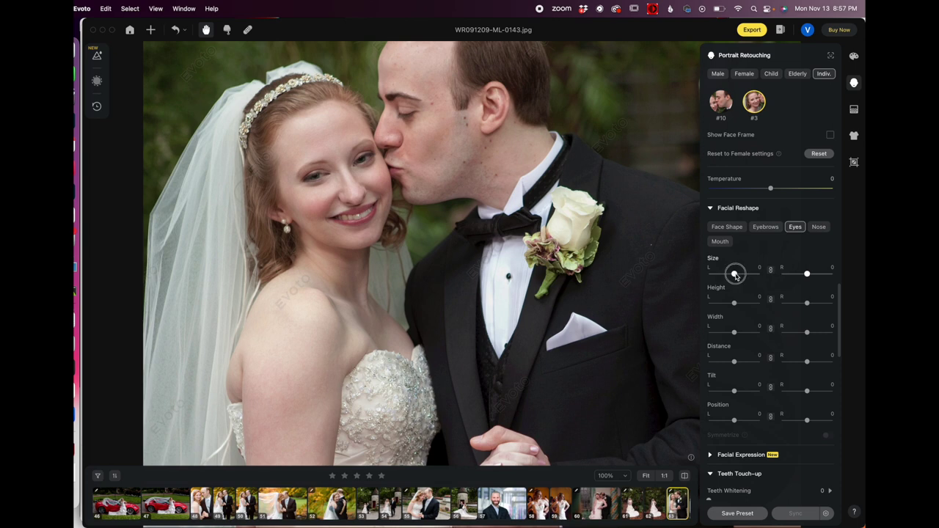
mouse_move(735, 274)
left_mouse_down()
mouse_move(778, 273)
mouse_move(719, 274)
mouse_move(748, 274)
left_mouse_up()
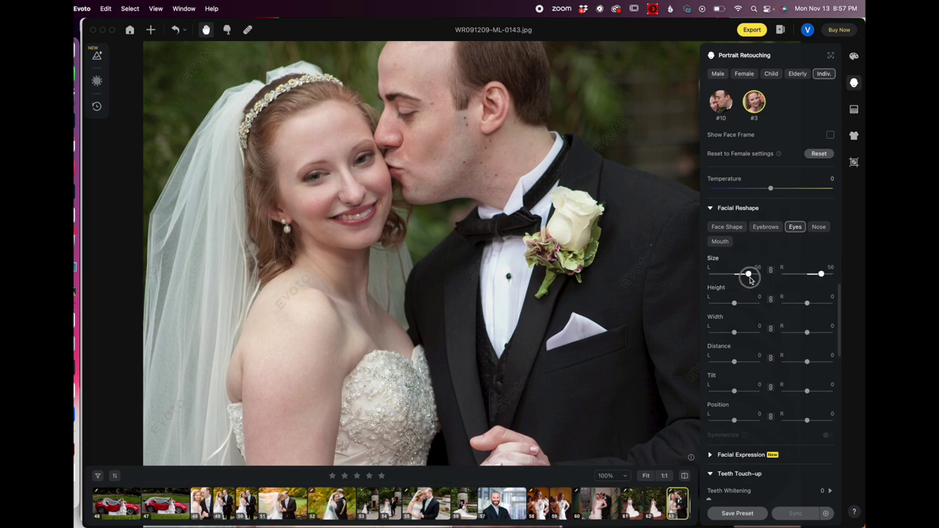
key("super+z")
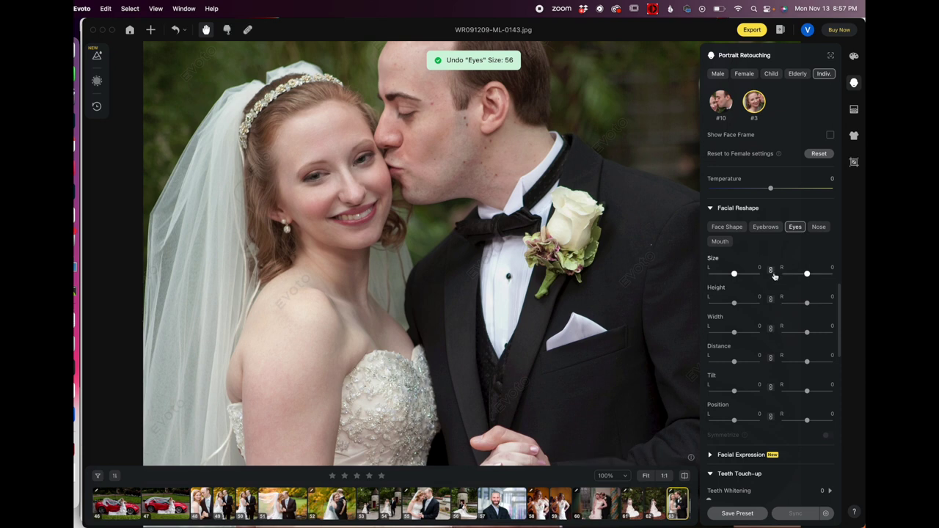
left_click_drag(734, 273, 750, 304)
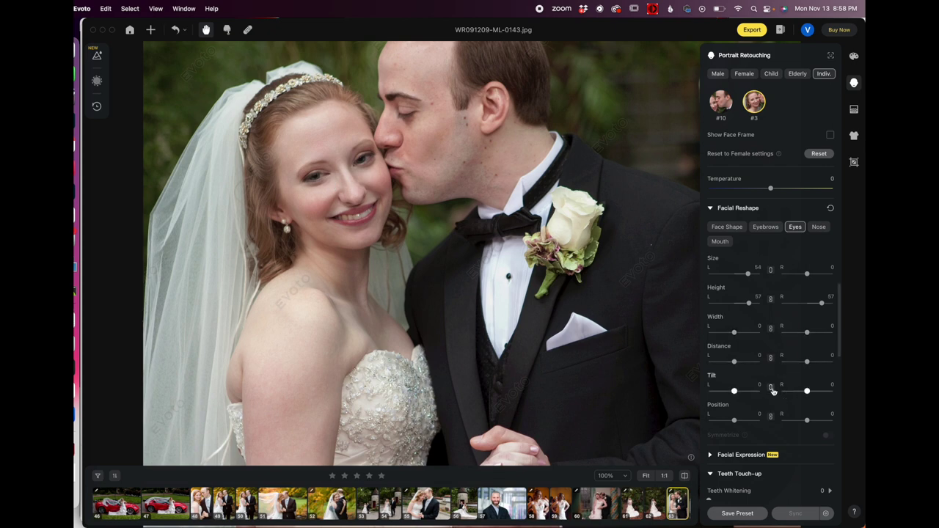
mouse_move(735, 393)
left_mouse_down()
mouse_move(748, 391)
mouse_move(692, 394)
mouse_move(737, 394)
mouse_move(692, 404)
mouse_move(738, 390)
mouse_move(739, 401)
mouse_move(720, 405)
left_mouse_up()
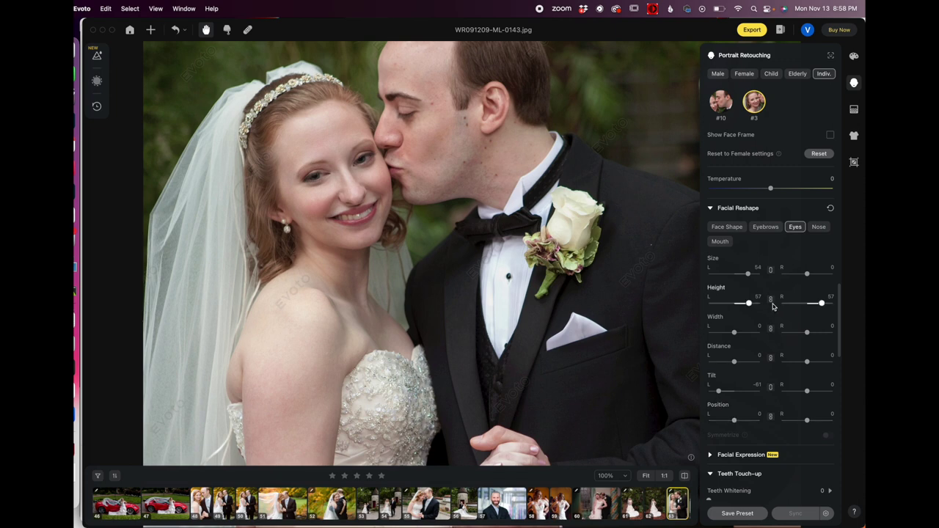
left_click(820, 227)
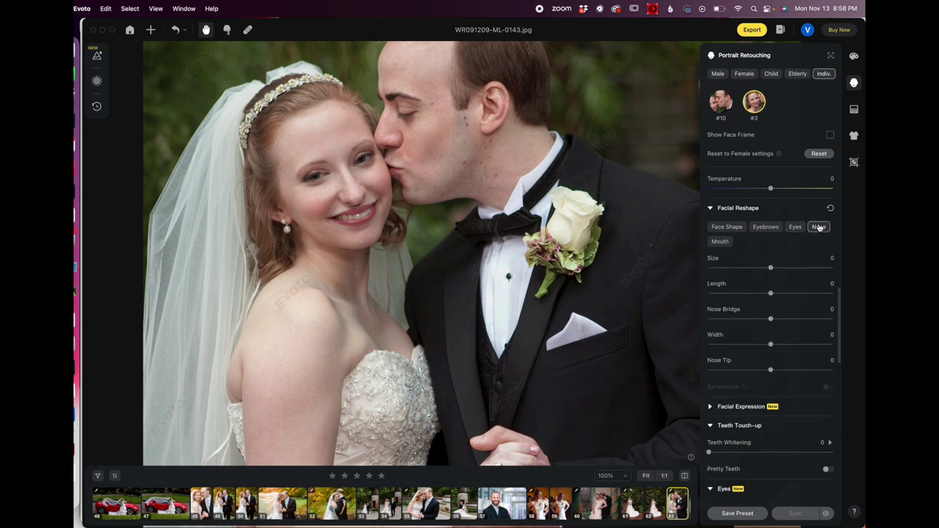
Step: Try Enlarge Lower Lip and a Gentle Smile, leaving both mouth and expression values at 0
left_click(720, 242)
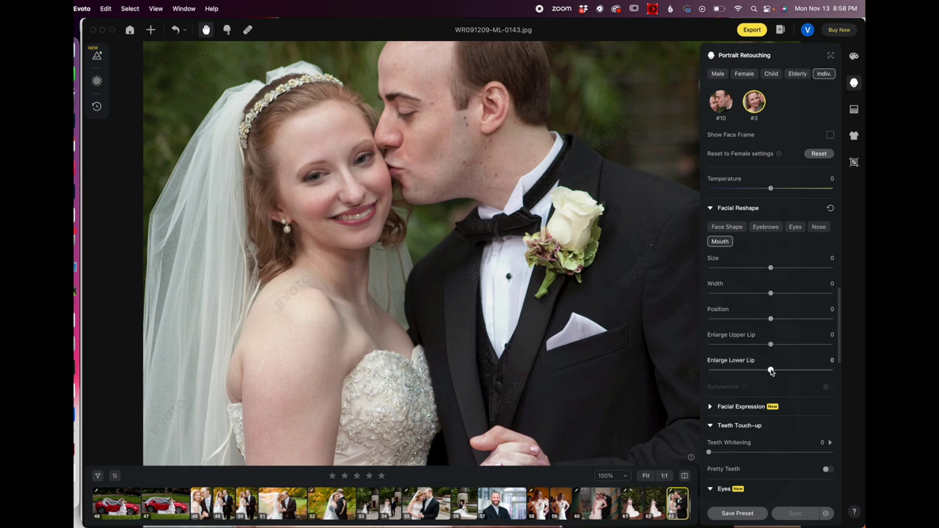
mouse_move(771, 371)
left_mouse_down()
mouse_move(846, 361)
mouse_move(766, 374)
mouse_move(814, 369)
mouse_move(771, 380)
left_mouse_up()
scroll(771, 381, "down", 2)
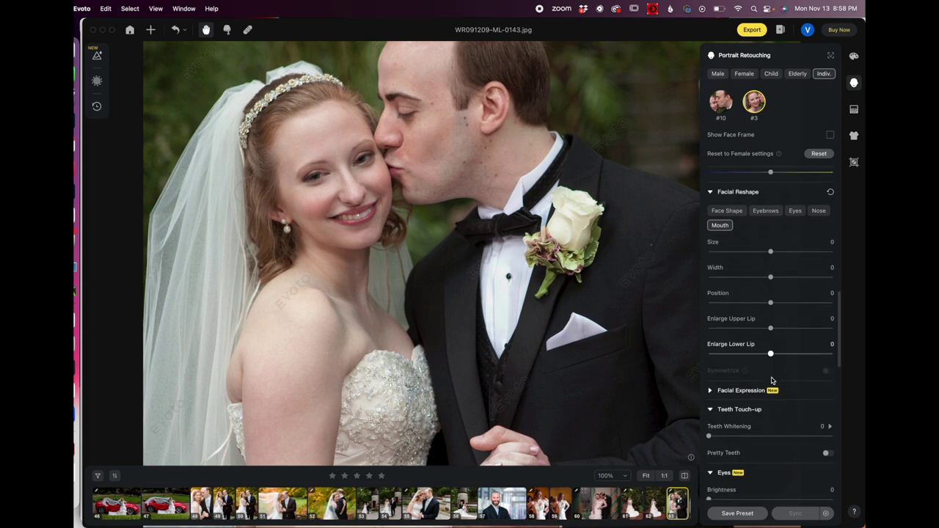
left_click(710, 380)
scroll(709, 383, "down", 2)
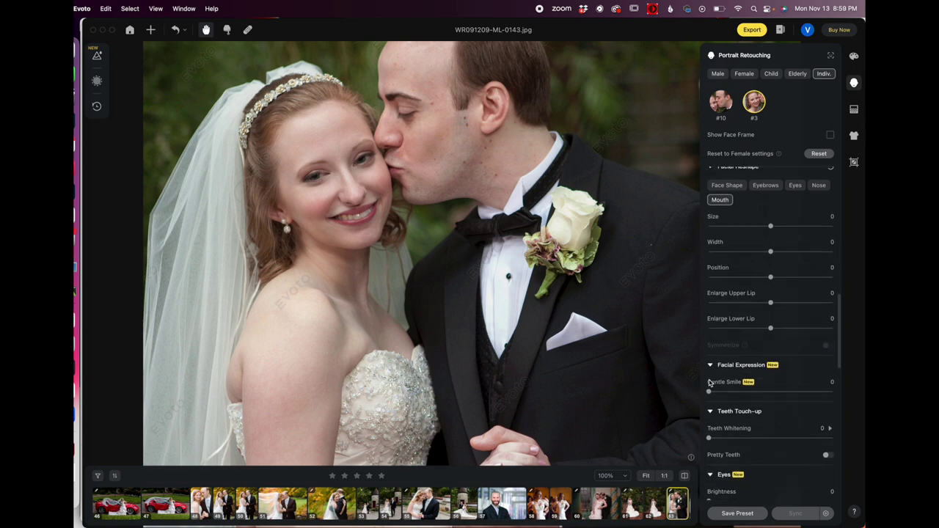
left_click_drag(709, 385, 689, 402)
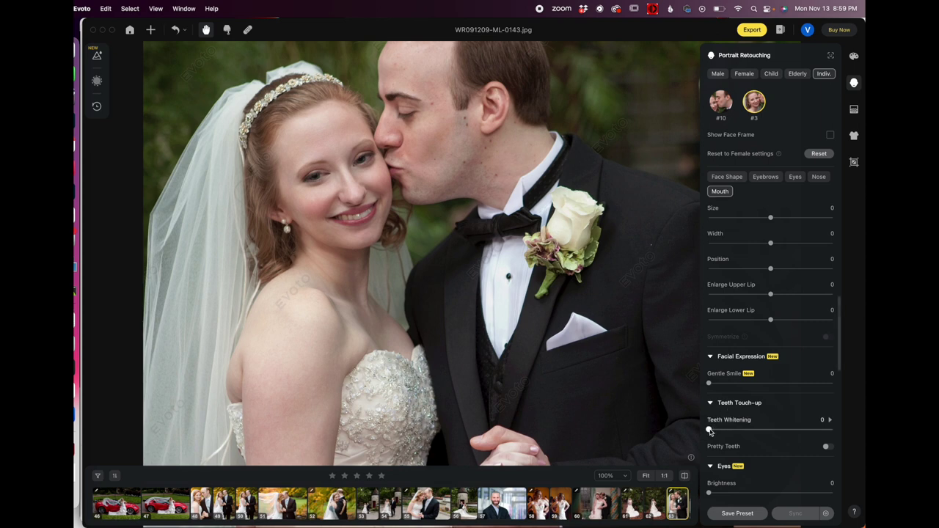
Step: Set Teeth Whitening to 59 and inspect the bride's smile at 300% zoom
left_click_drag(709, 430, 770, 432)
mouse_move(770, 432)
left_mouse_down()
mouse_move(692, 434)
mouse_move(791, 435)
mouse_move(782, 431)
left_mouse_up()
scroll(756, 411, "down", 2)
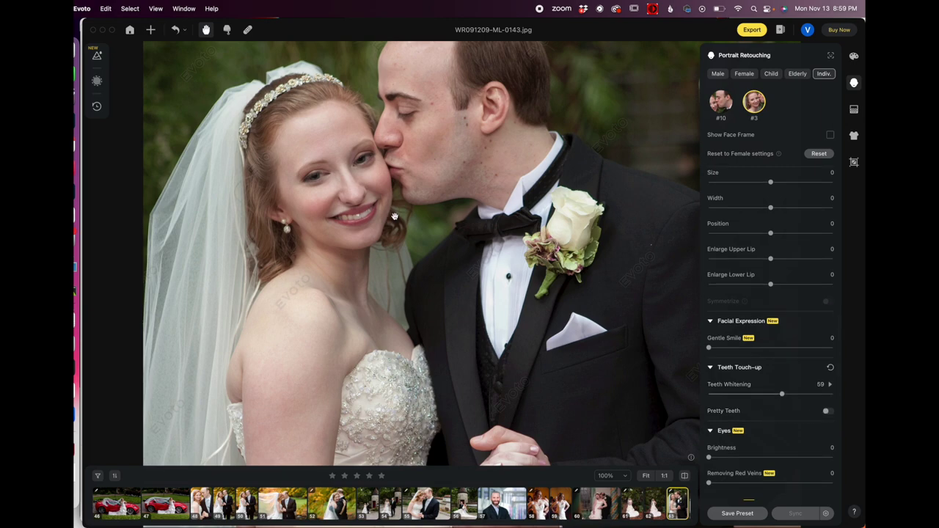
scroll(356, 222, "up", 5)
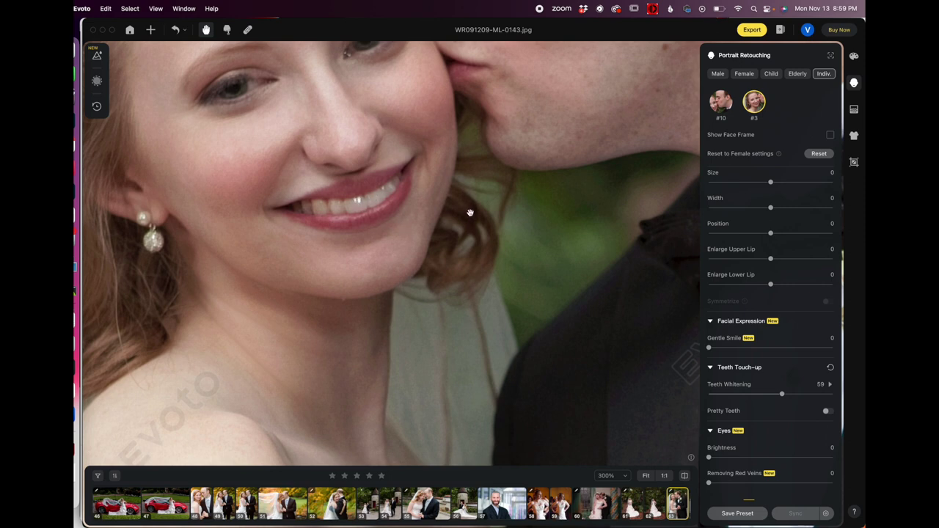
left_click_drag(471, 213, 392, 171)
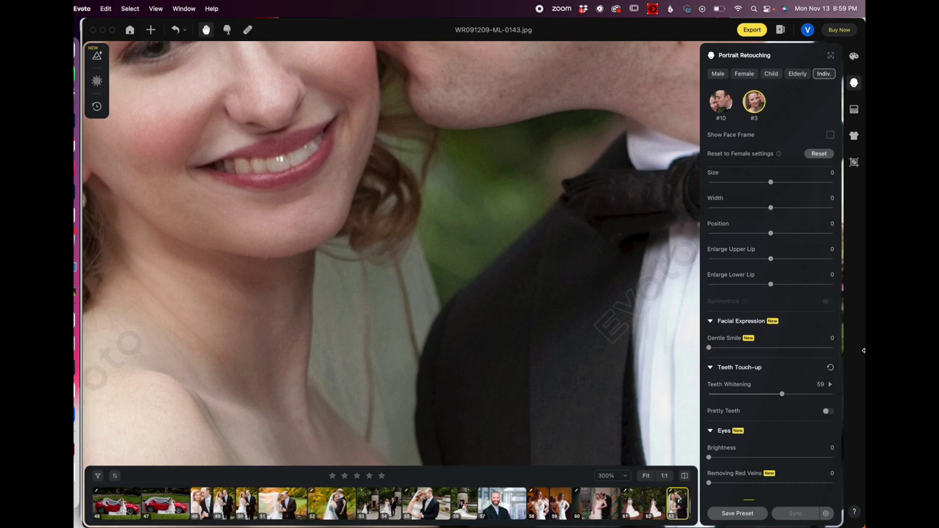
Step: Switch on Pretty Teeth and compare it on and off with the whole photo in view
left_click(827, 413)
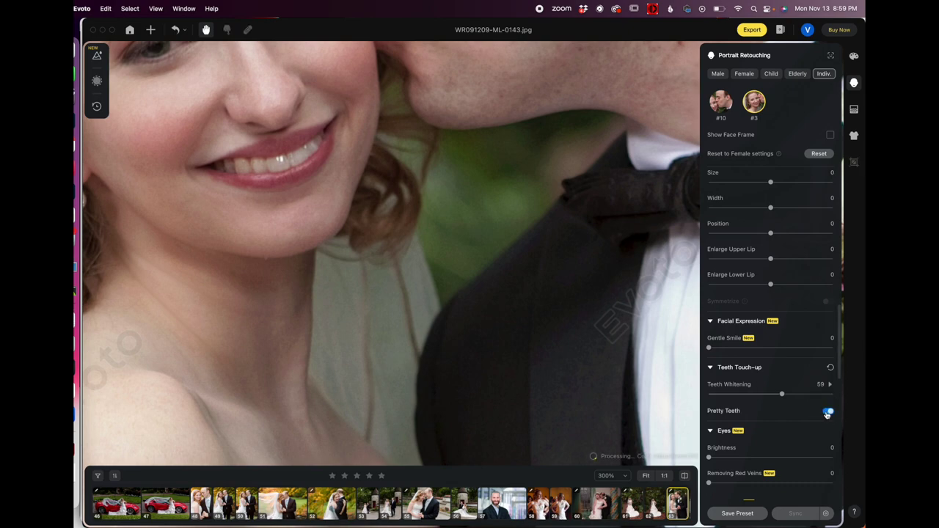
double_click(602, 299)
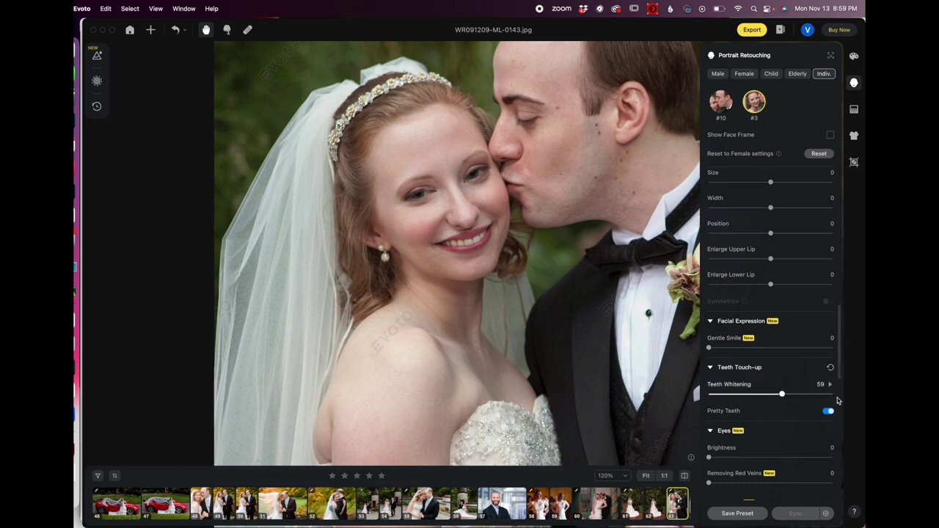
left_click(828, 413)
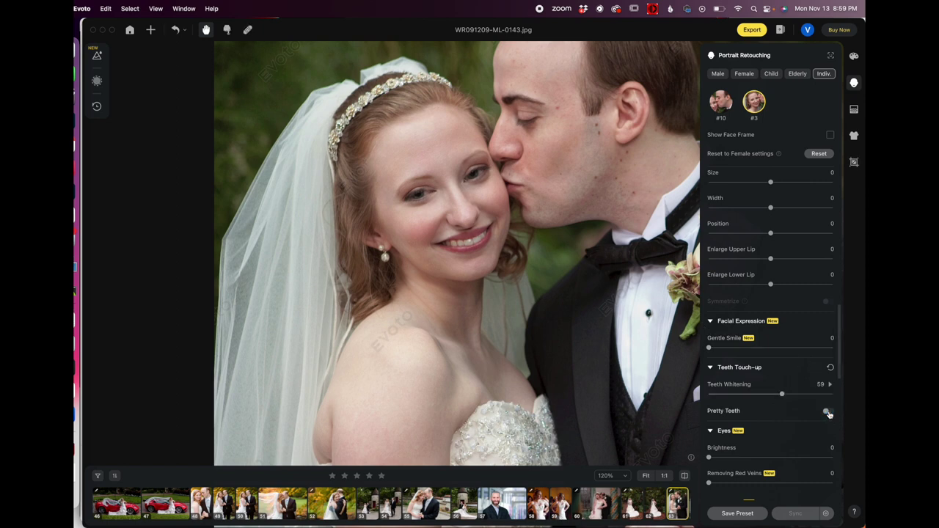
left_click(828, 413)
scroll(613, 312, "down", 3)
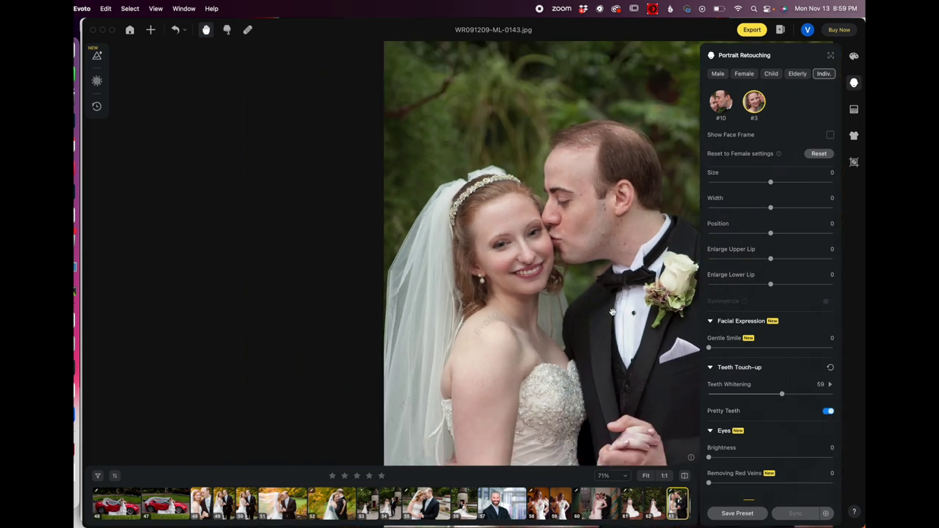
left_click_drag(613, 313, 499, 295)
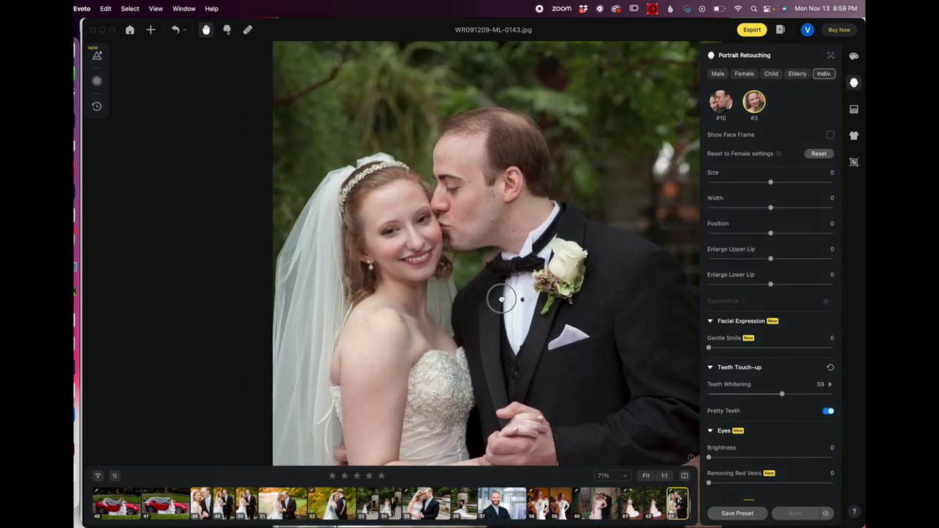
left_click(828, 411)
left_click(829, 411)
Step: Compare Pretty Teeth off and on again, leave it enabled, and zoom toward the bride's face
scroll(437, 251, "up", 5)
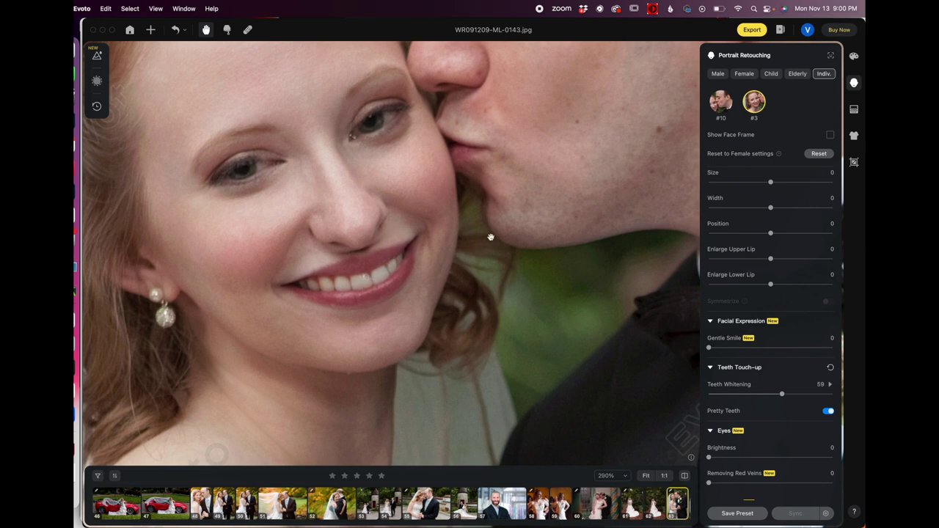
left_click(829, 412)
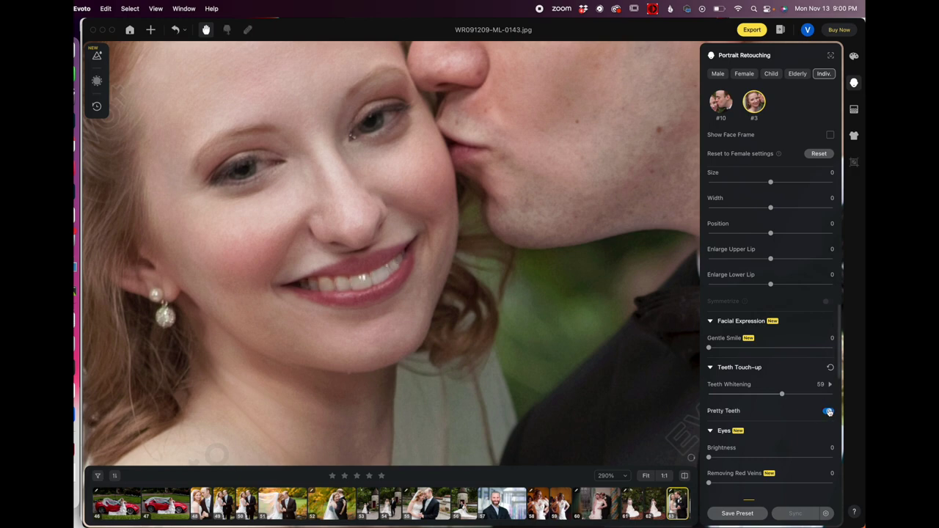
left_click(572, 326)
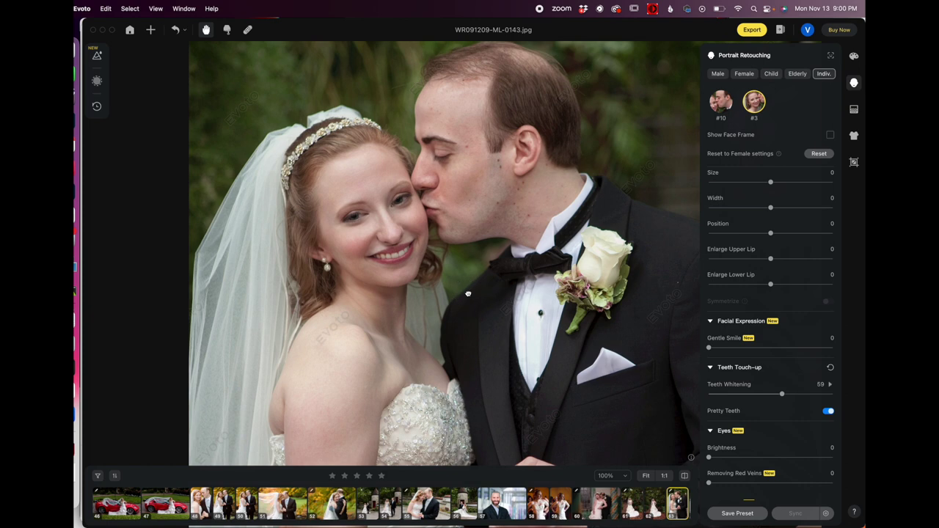
left_click(828, 412)
left_click(829, 412)
left_click(485, 378)
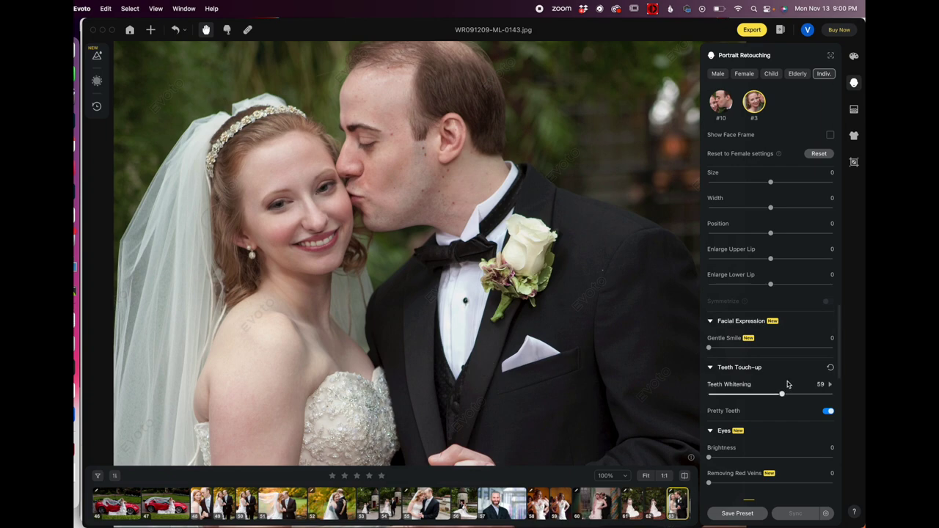
scroll(802, 396, "down", 1)
Step: Zoom in close on the bride's face and raise eye Brightness to 82
scroll(802, 397, "down", 5)
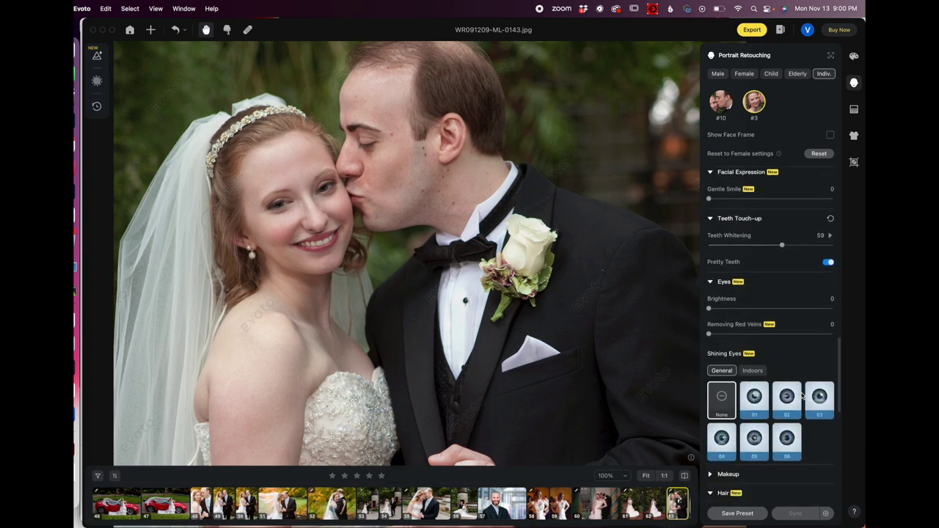
left_click(304, 223)
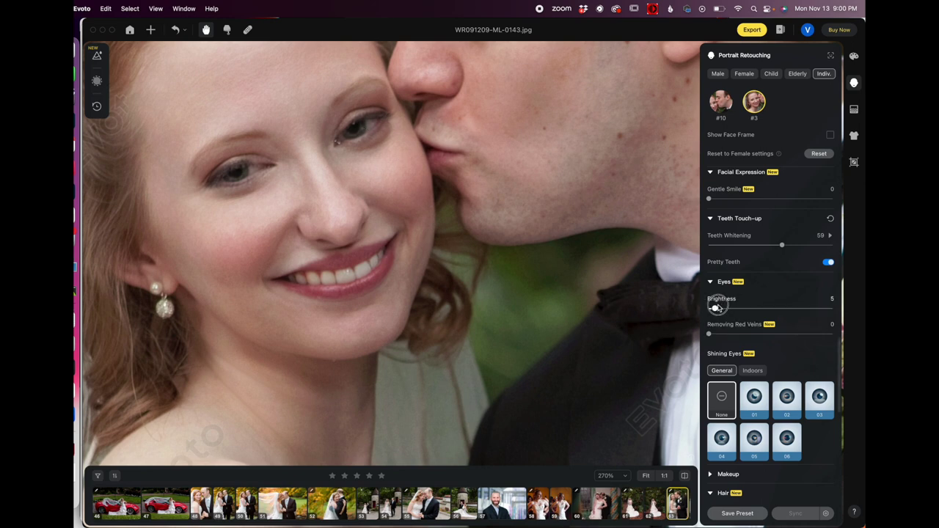
left_click_drag(712, 307, 810, 308)
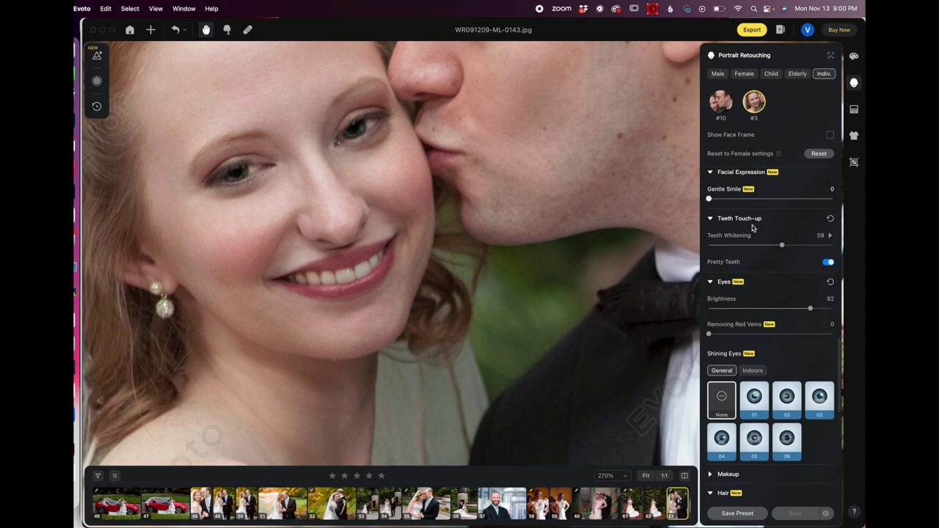
Step: Try General Shining Eyes presets 01–03 and the Indoors presets, then clear the shine
left_click(755, 408)
left_click(783, 405)
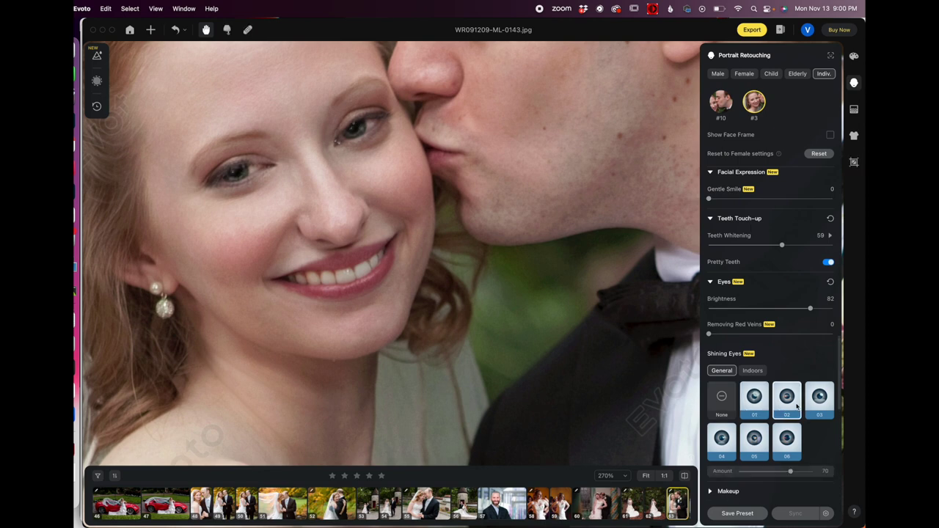
left_click(816, 406)
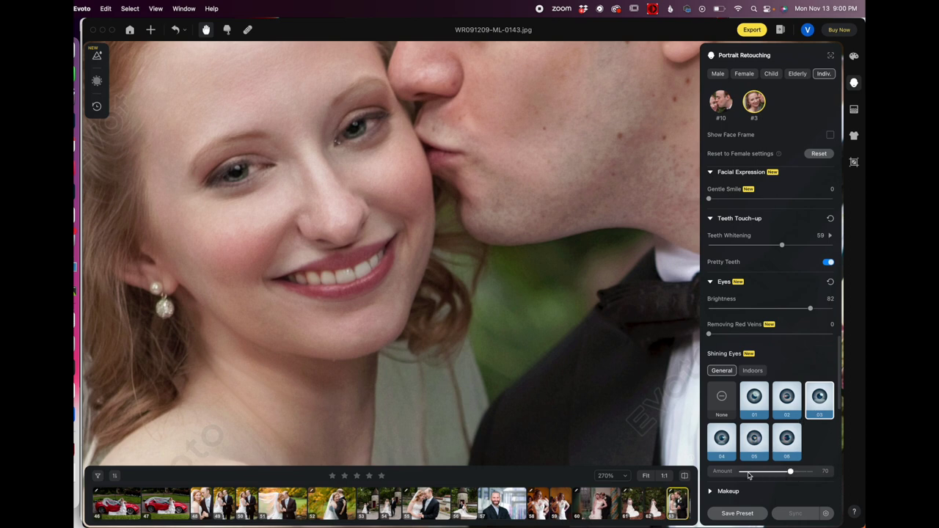
mouse_move(791, 474)
left_mouse_down()
mouse_move(761, 471)
mouse_move(790, 472)
left_mouse_up()
left_click(754, 372)
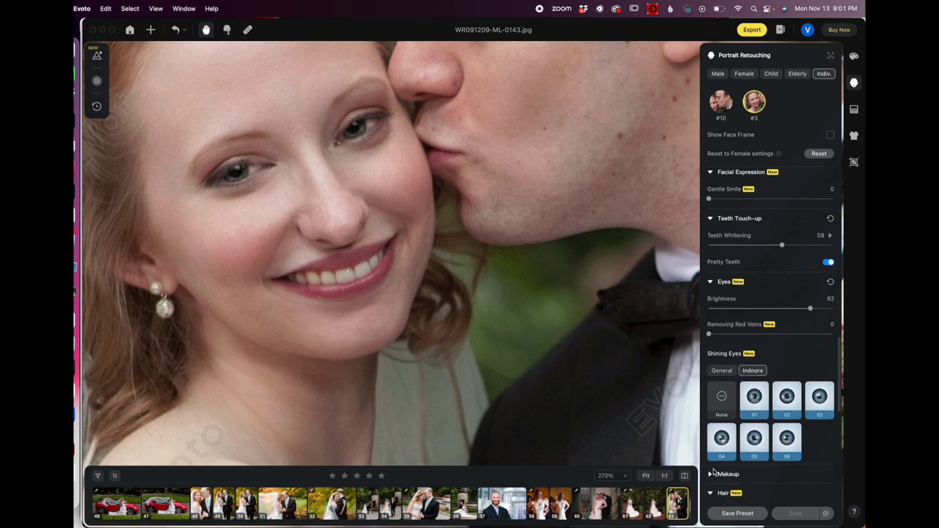
left_click(720, 372)
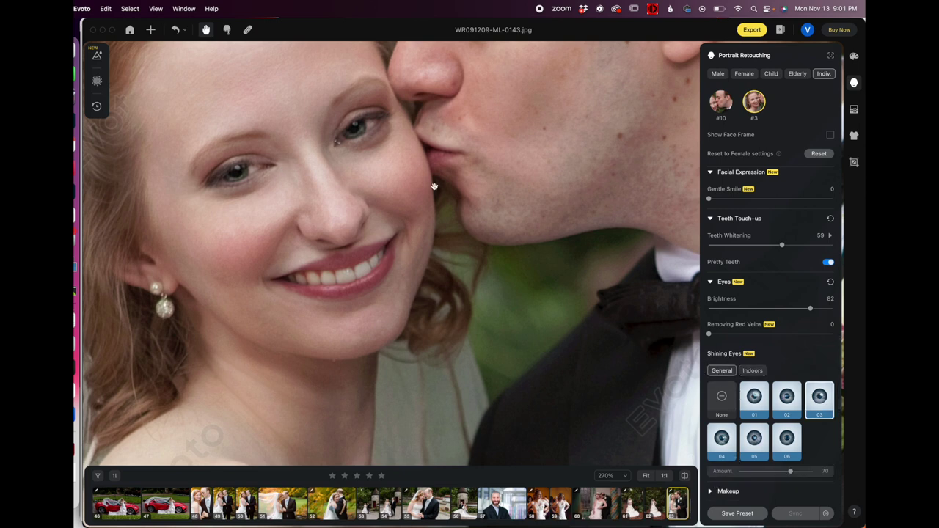
left_click(720, 403)
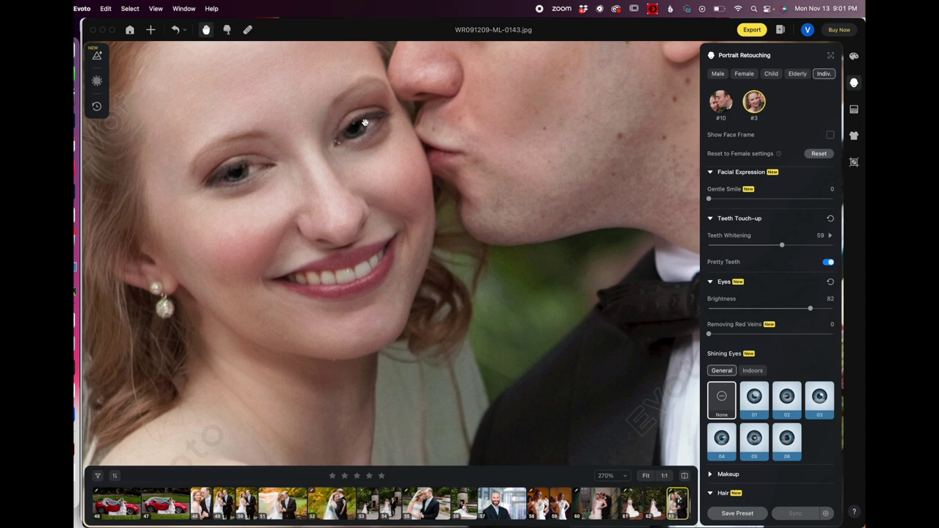
Step: Apply Shining Eyes preset 04 at Amount 70, comparing it against no shine
left_click(721, 438)
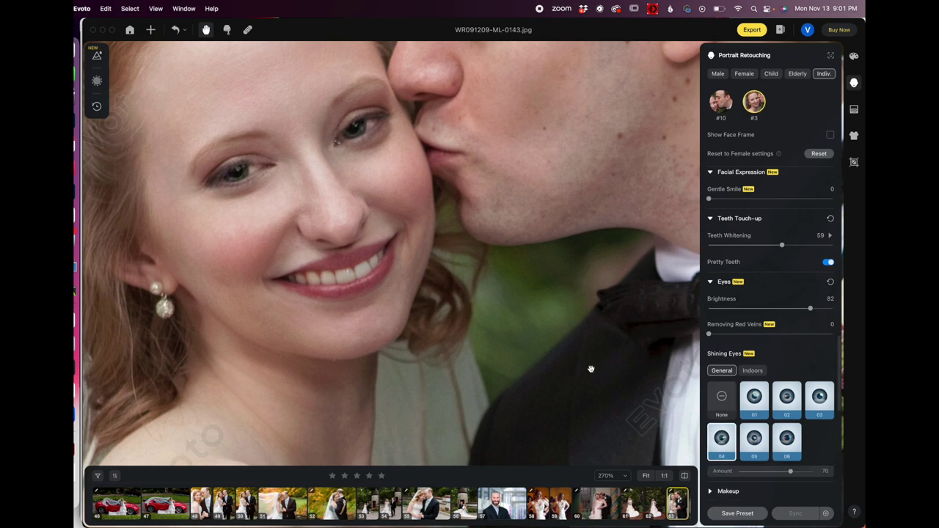
scroll(467, 239, "down", 5)
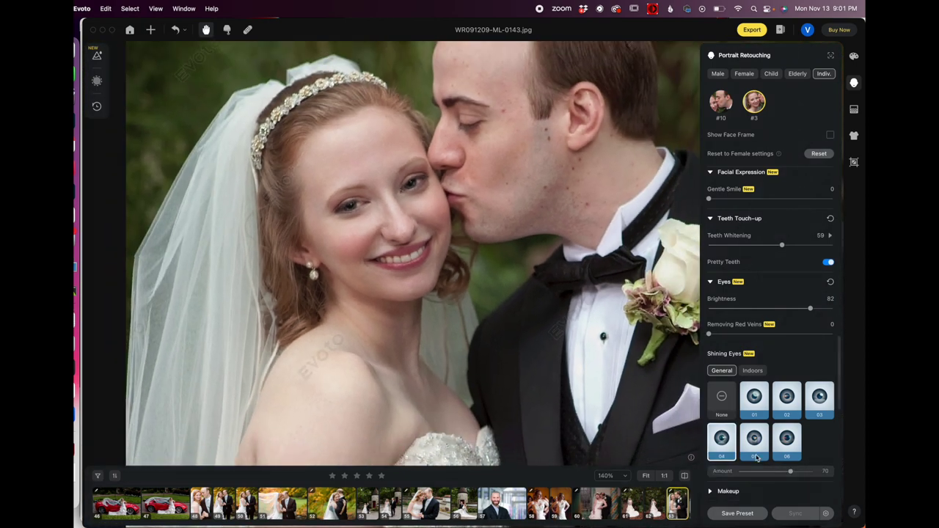
left_click(719, 398)
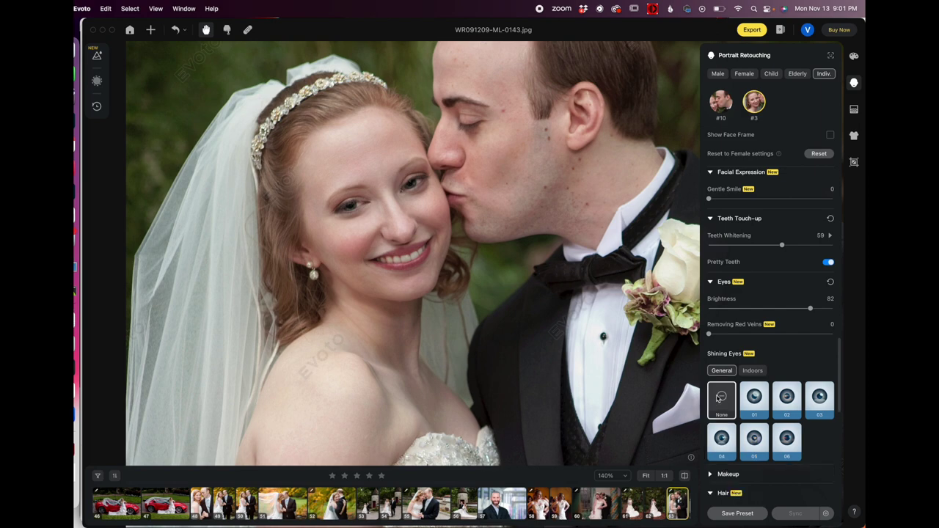
left_click(722, 439)
scroll(549, 356, "down", 4)
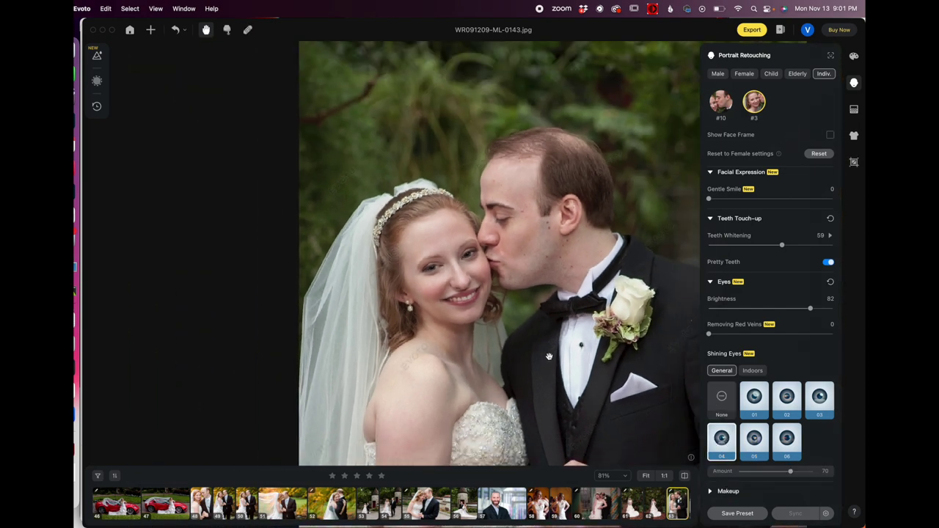
scroll(549, 357, "up", 2)
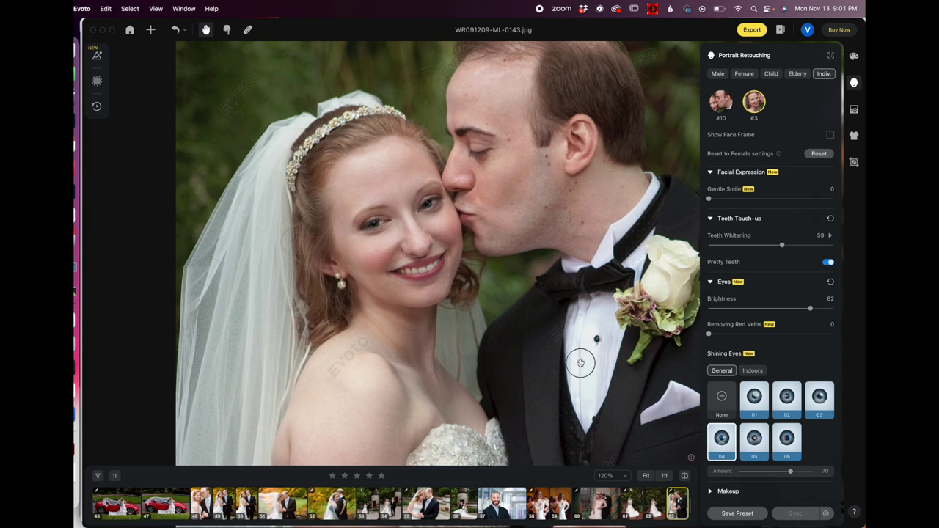
scroll(525, 324, "up", 1)
scroll(764, 354, "down", 3)
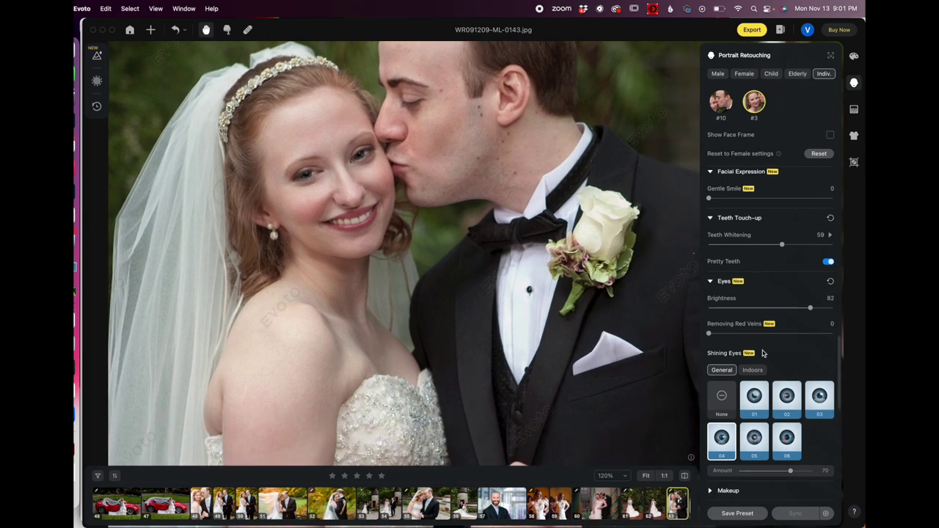
scroll(763, 353, "down", 4)
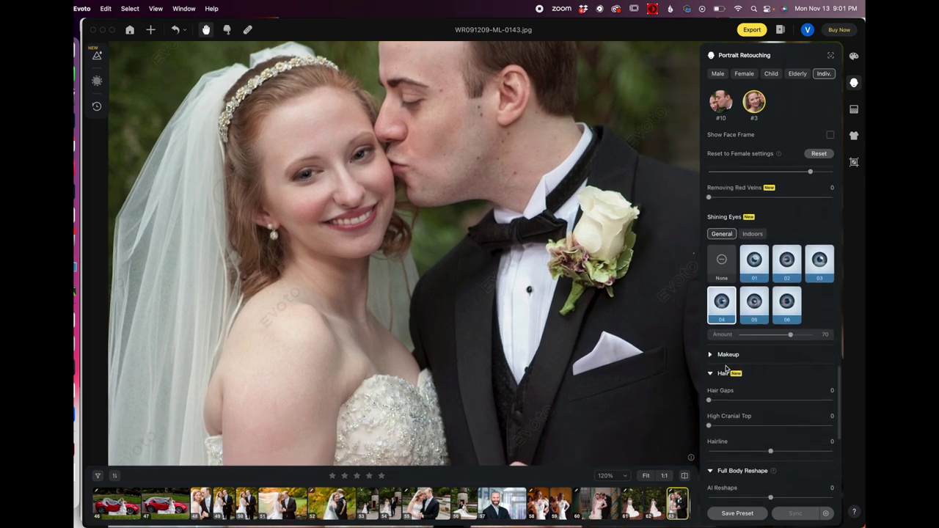
left_click(710, 355)
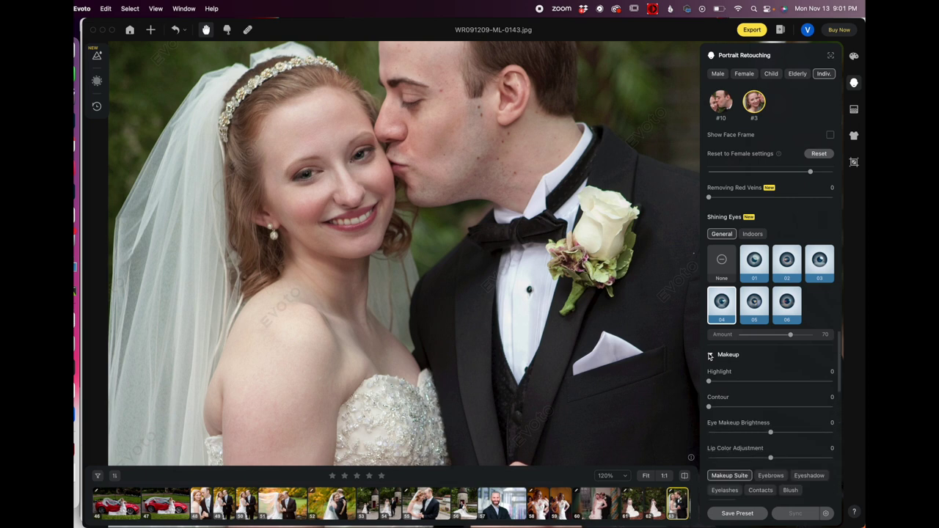
scroll(727, 382, "down", 3)
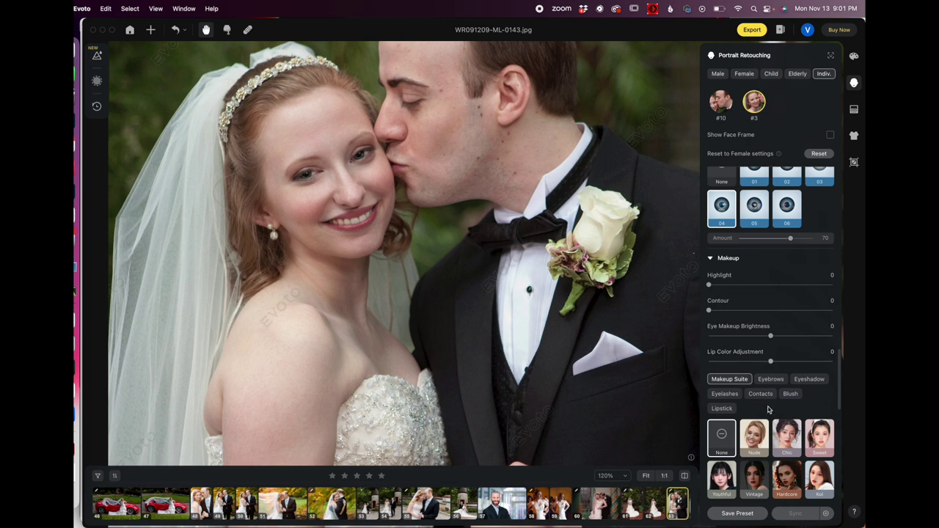
left_click(770, 381)
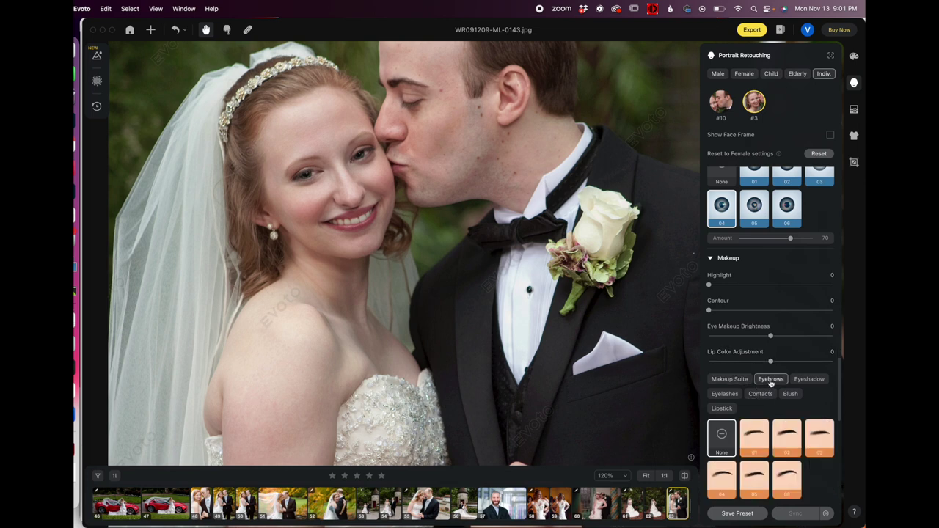
left_click(809, 382)
left_click(737, 394)
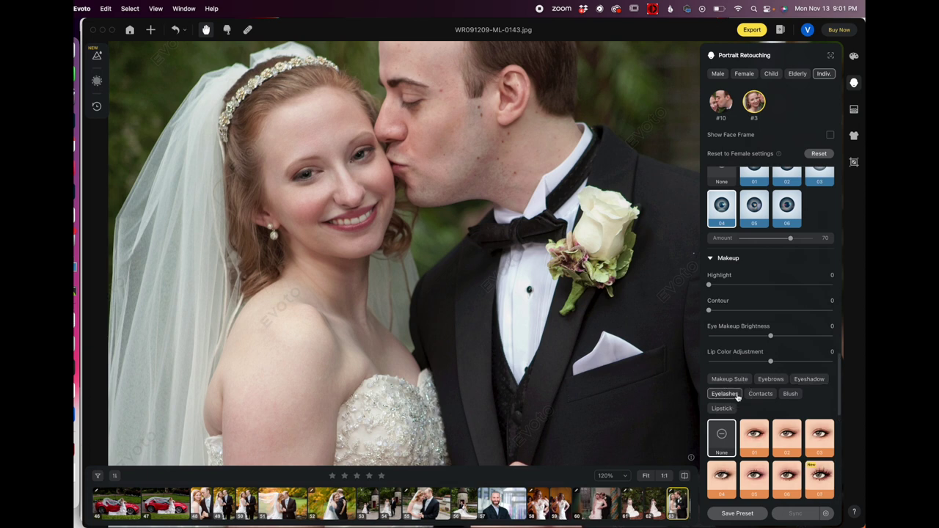
left_click(730, 380)
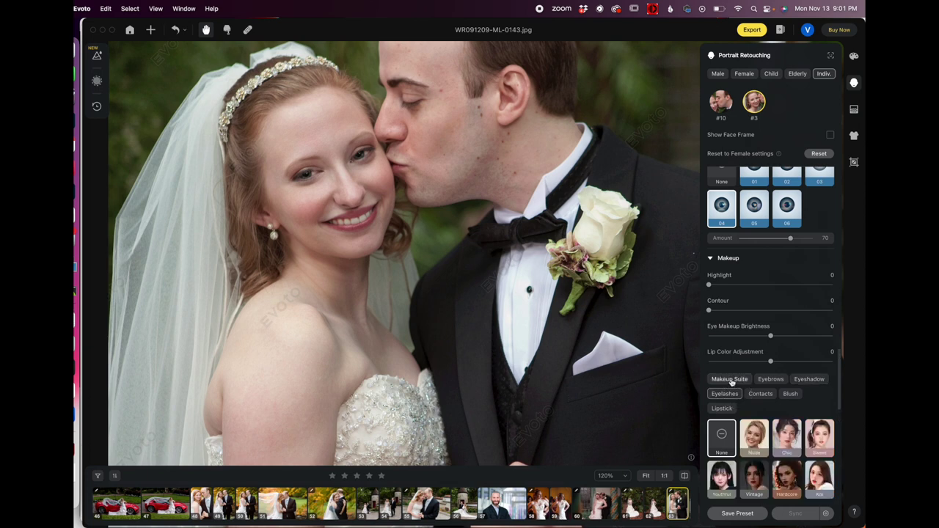
left_click(754, 435)
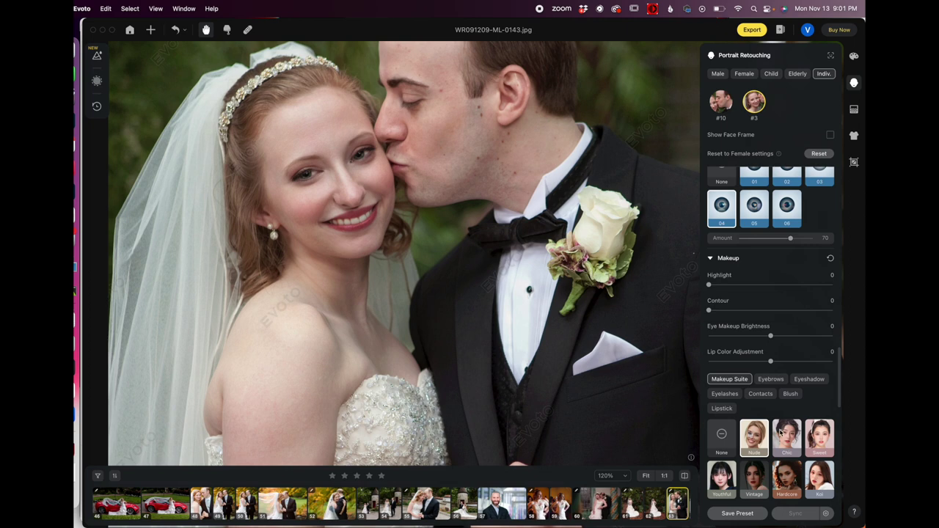
left_click(784, 434)
left_click(731, 477)
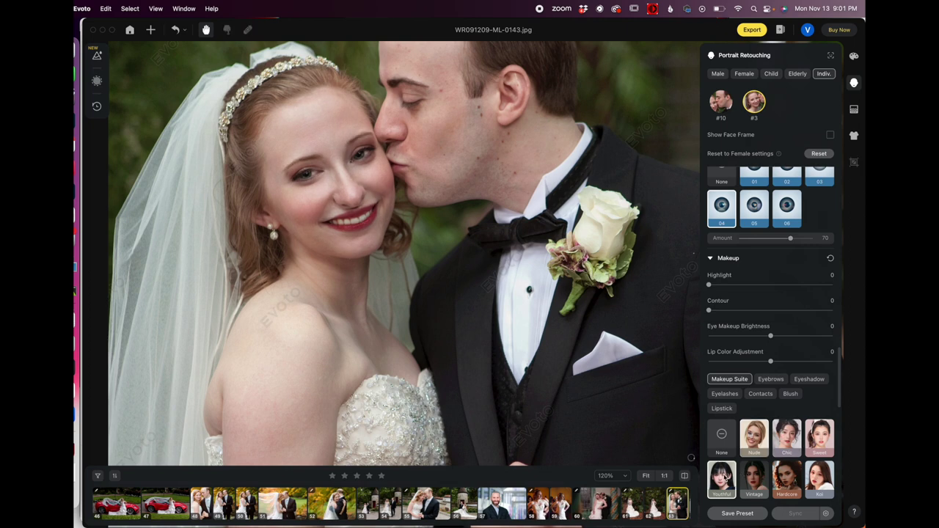
left_click(753, 481)
scroll(752, 481, "down", 3)
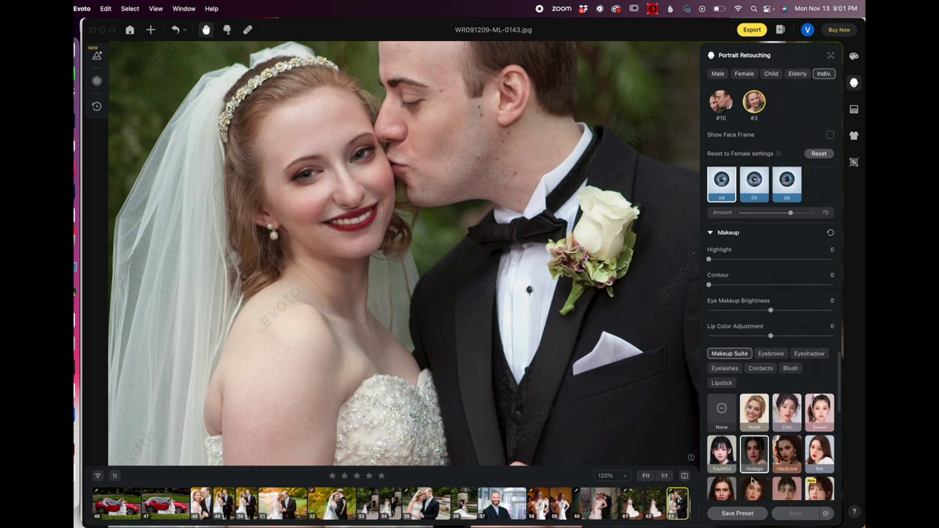
left_click(782, 440)
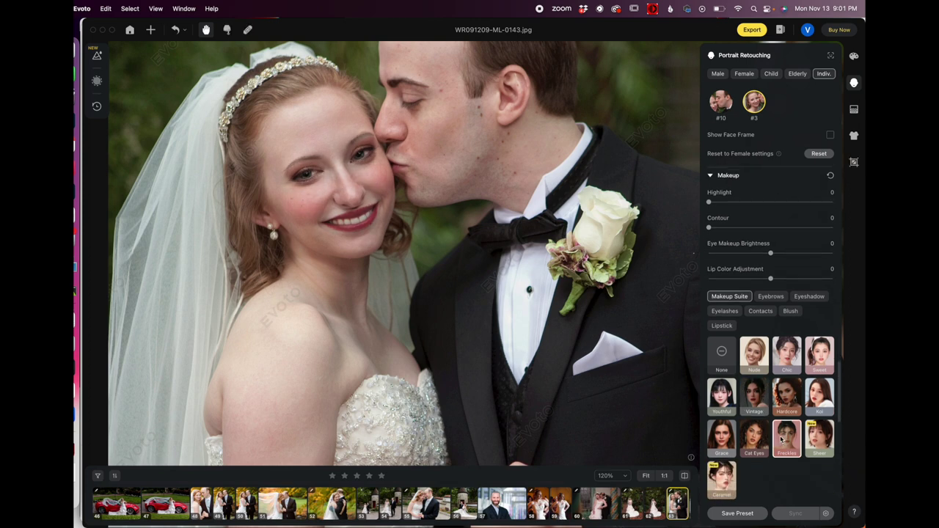
scroll(767, 352, "down", 2)
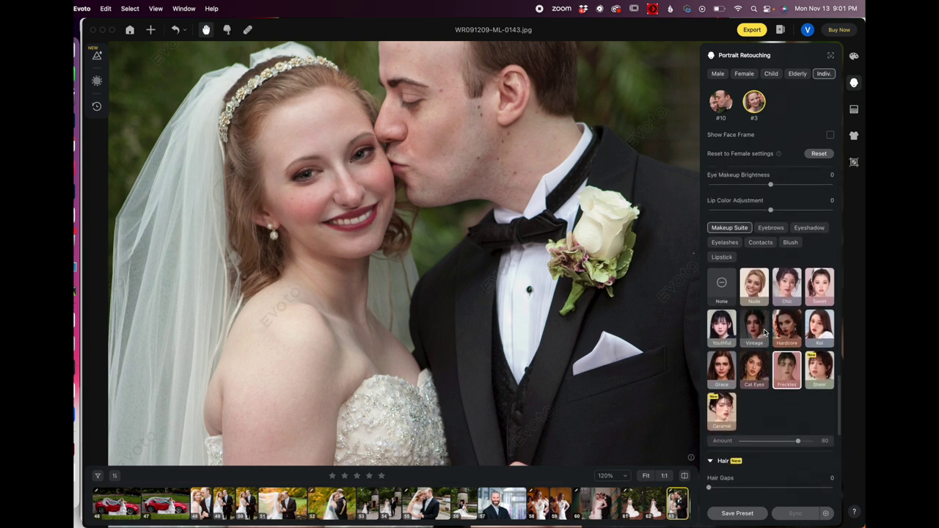
scroll(766, 333, "up", 1)
left_click(722, 345)
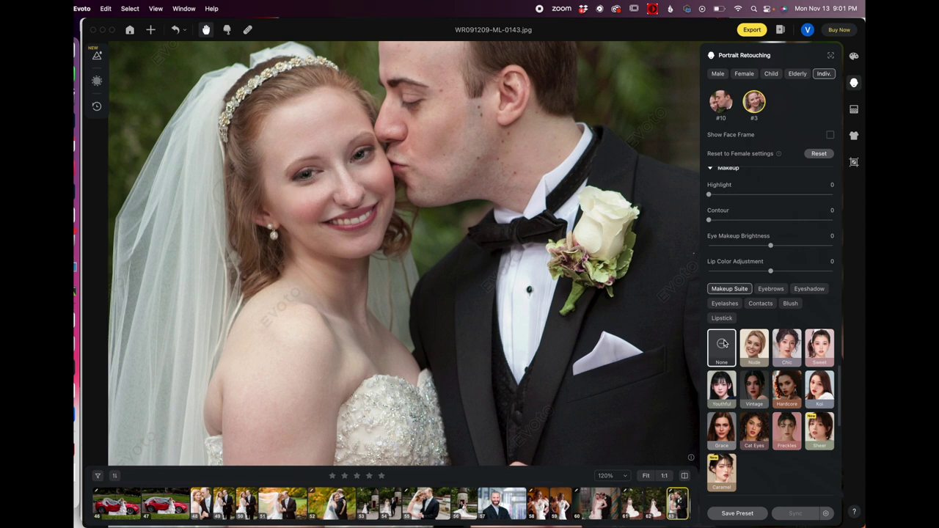
Step: Preview eyebrow presets 01 through 06 on the bride, returning to preset 01
left_click(771, 289)
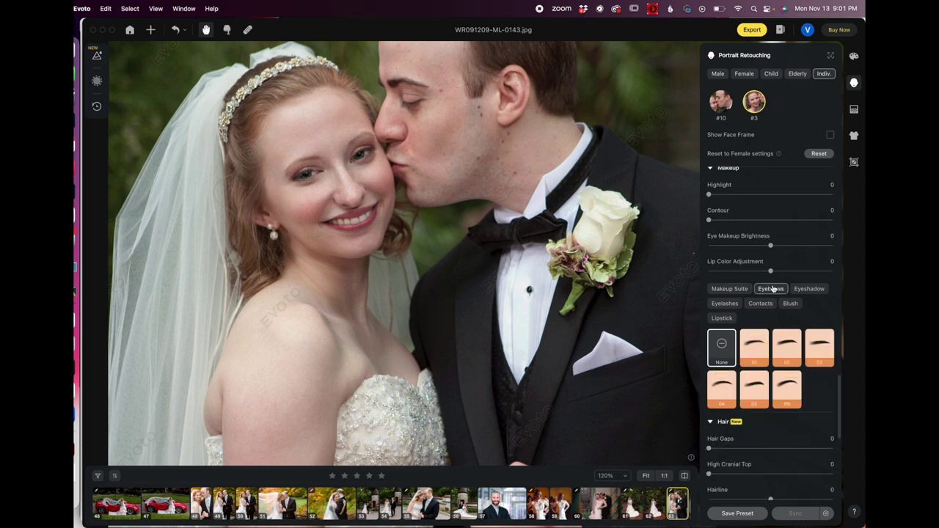
left_click(755, 351)
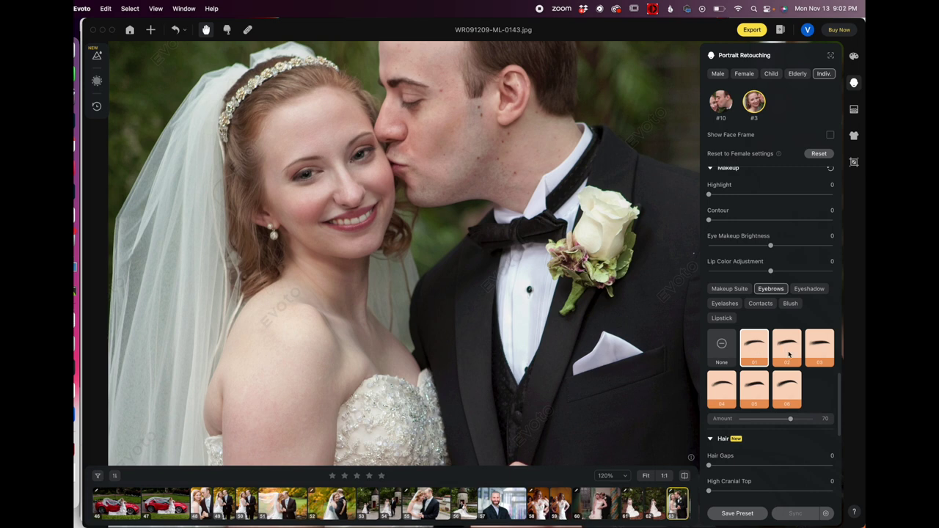
left_click(789, 355)
left_click(824, 351)
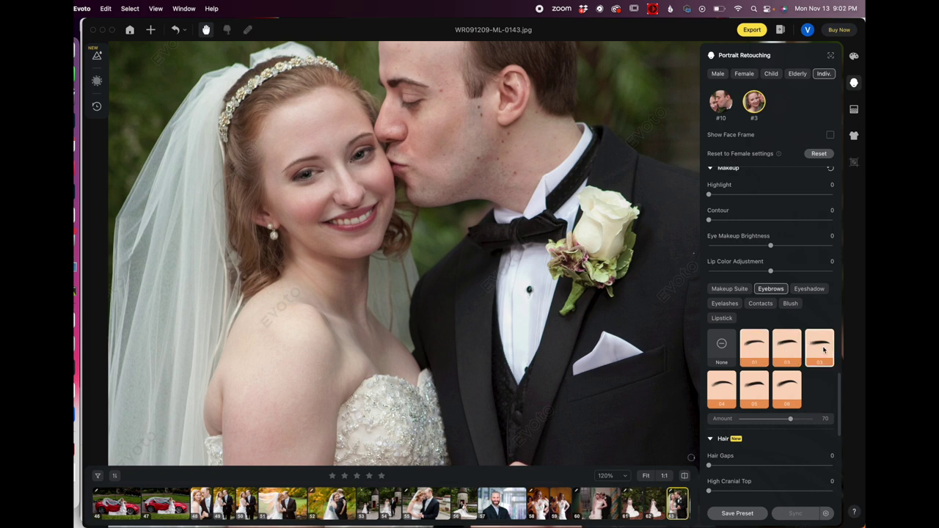
left_click(724, 397)
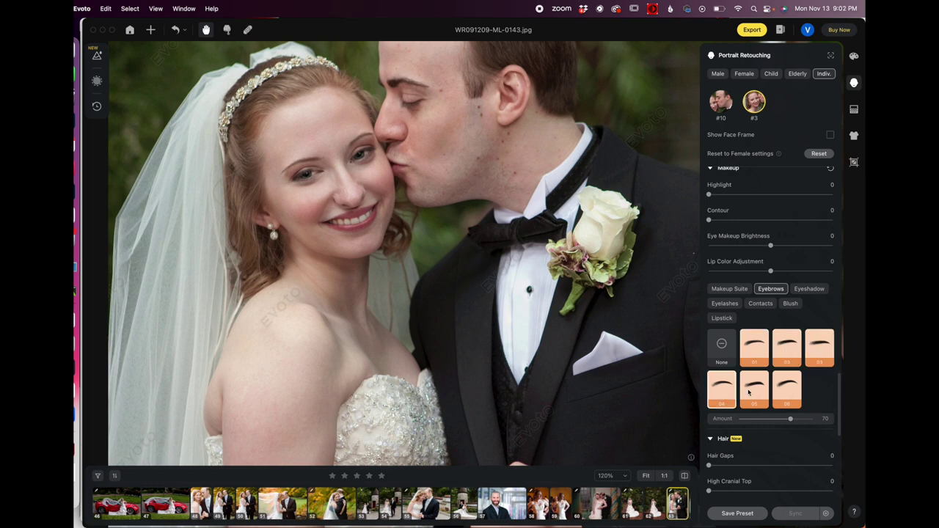
left_click(754, 388)
left_click(787, 387)
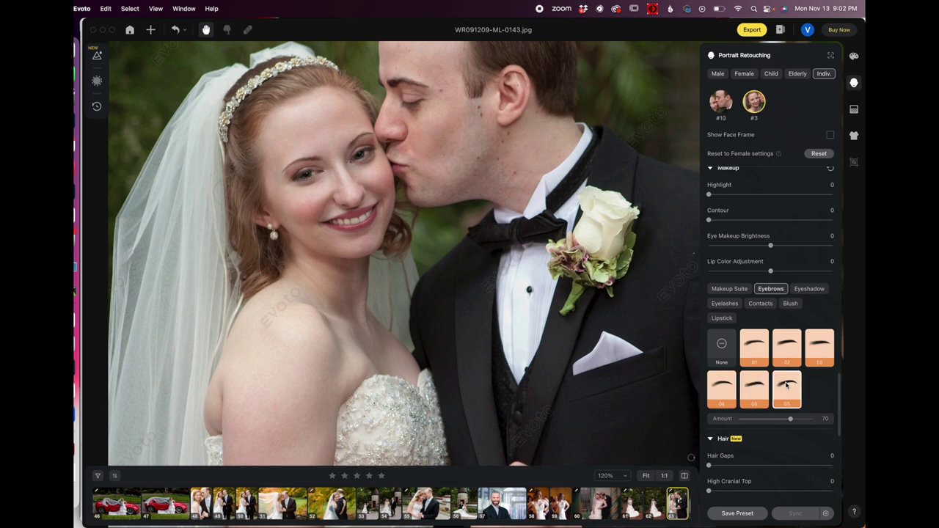
left_click(748, 350)
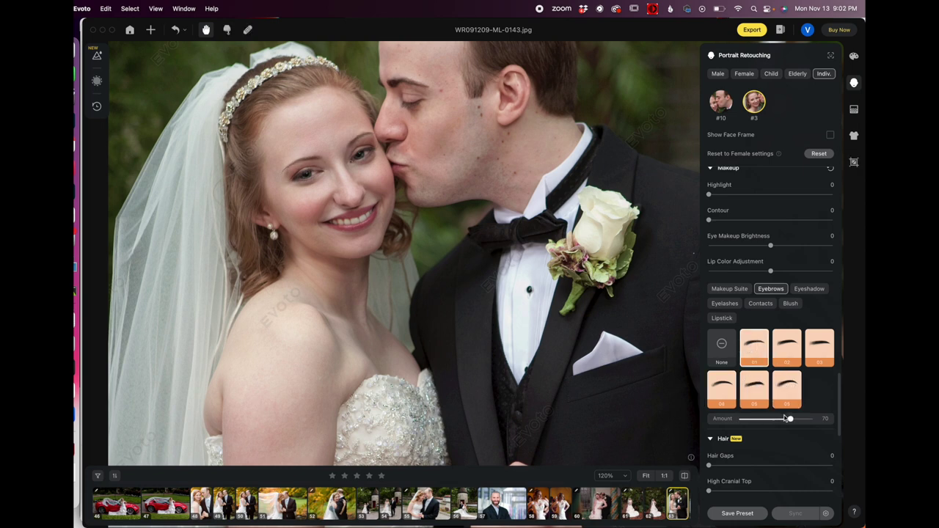
Step: Try eyebrow Amounts 28 and 31, then set Eyebrows back to None
left_click_drag(790, 419, 758, 422)
left_click(721, 349)
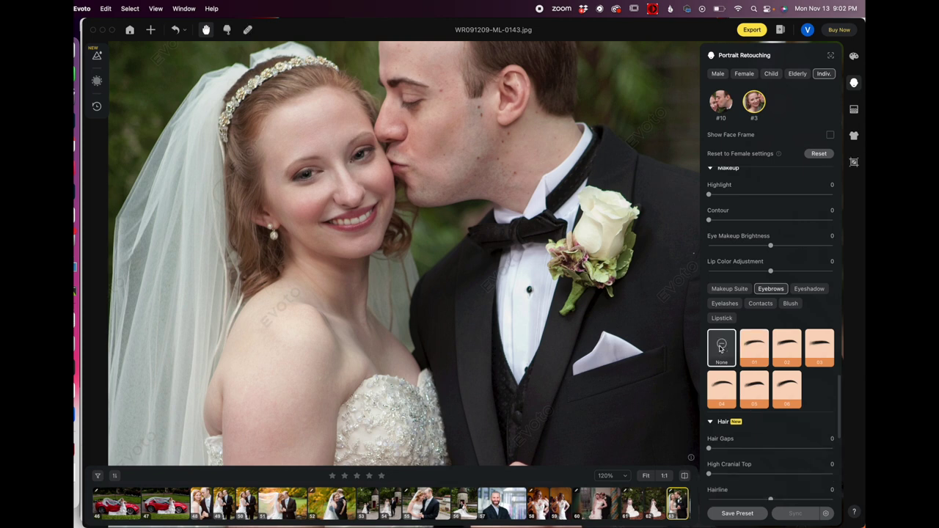
left_click(768, 354)
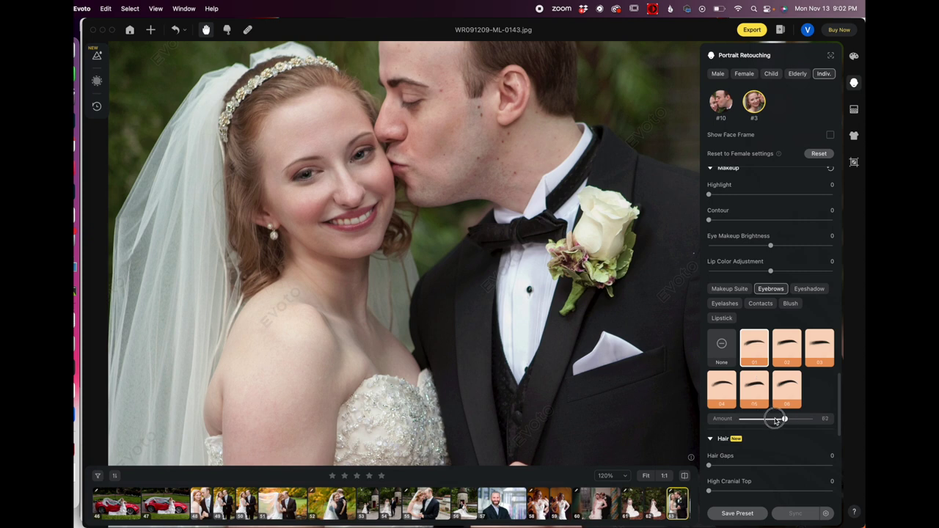
left_click_drag(776, 421, 753, 420)
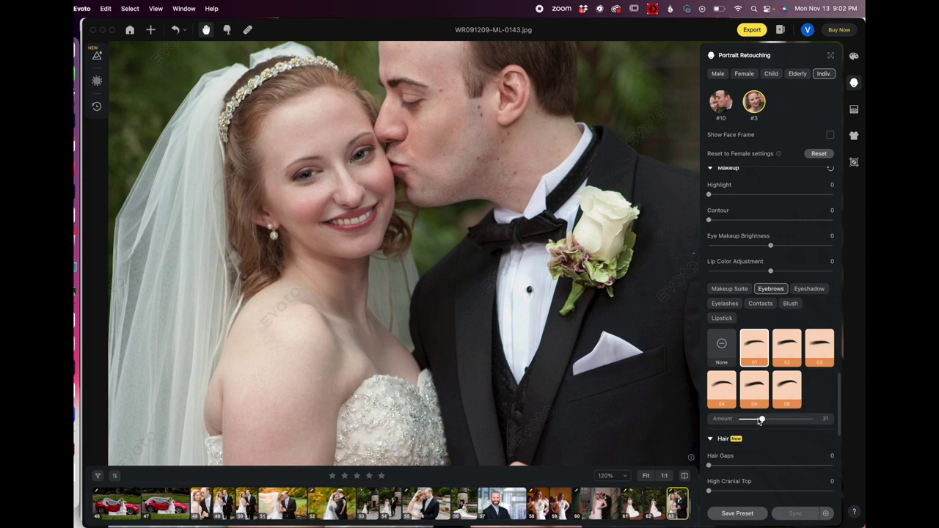
left_click(723, 344)
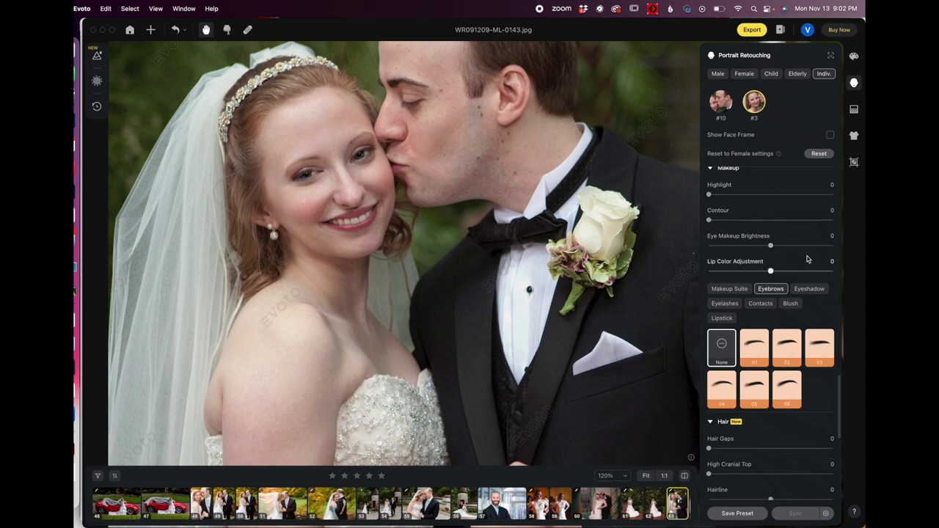
Step: Try eyeshadow preset 01 at Amount 5, then set Eyeshadow back to None
left_click(808, 289)
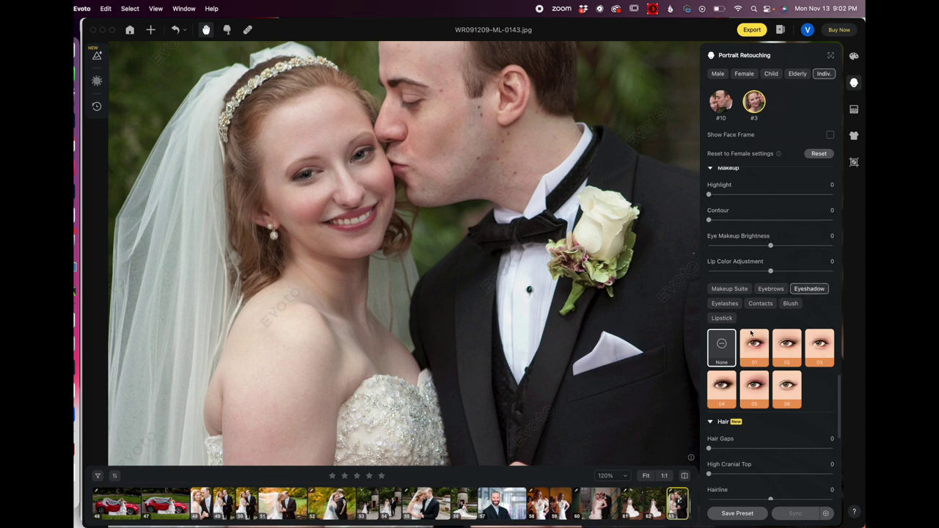
left_click(753, 355)
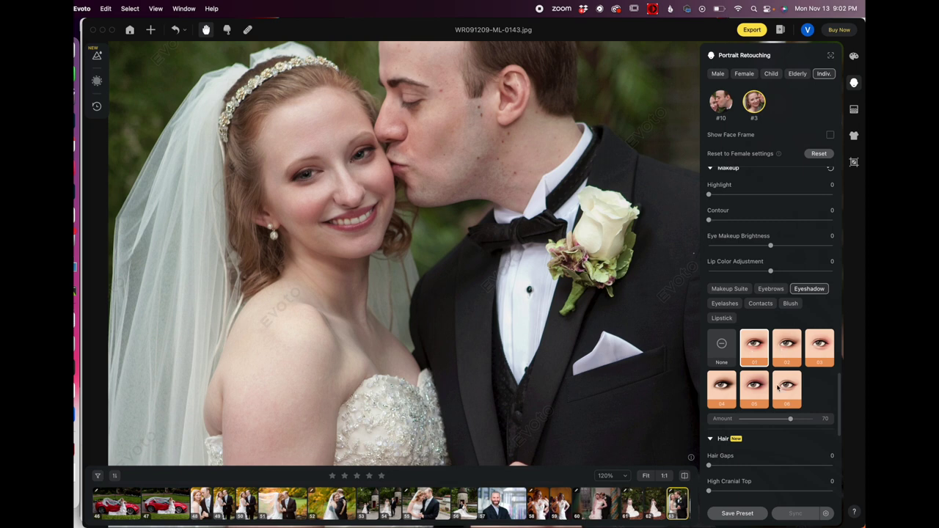
left_click_drag(787, 422, 730, 423)
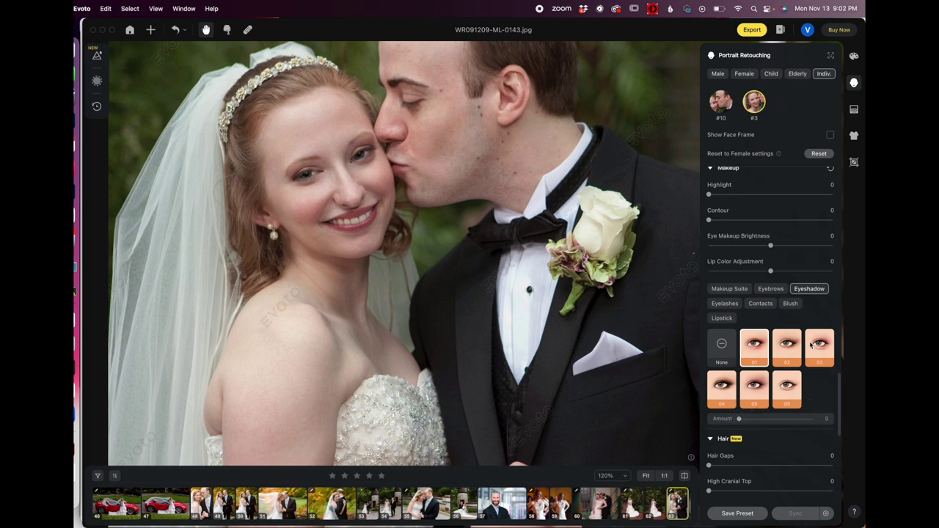
left_click(720, 343)
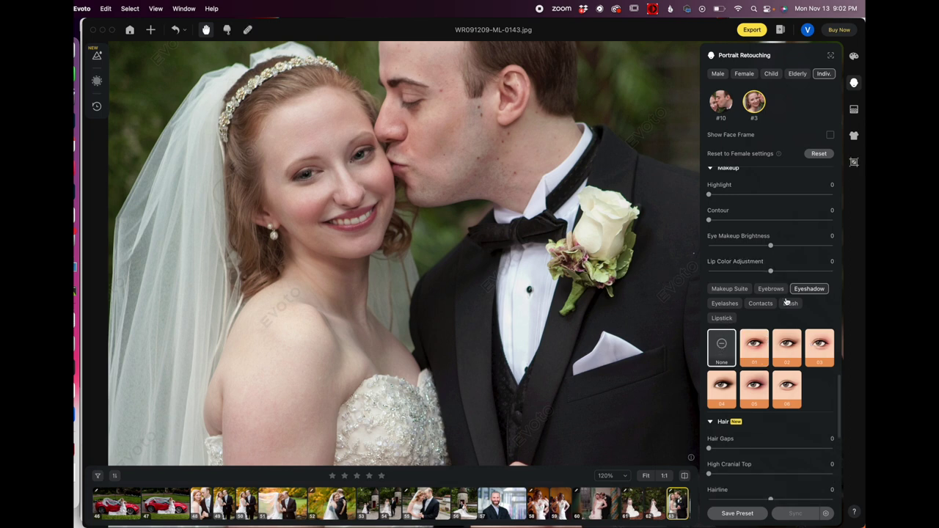
scroll(773, 326, "down", 1)
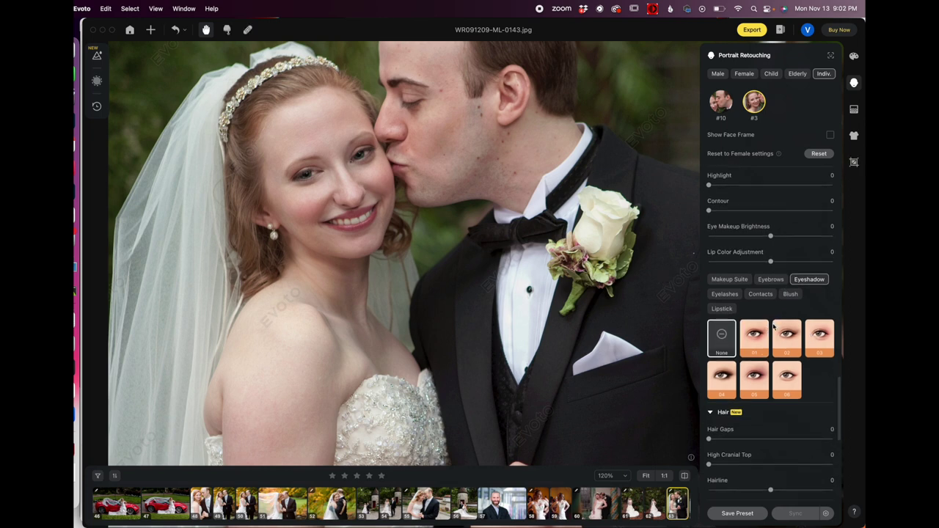
left_click(797, 294)
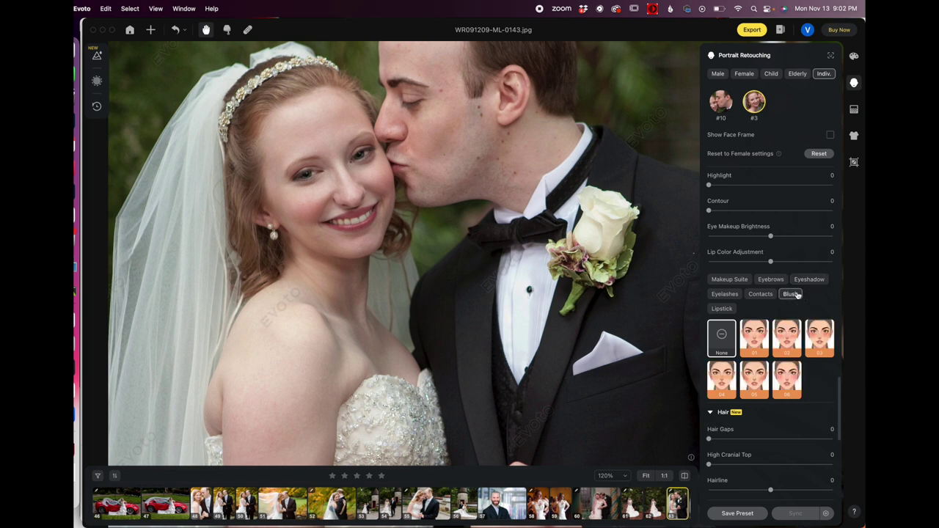
Step: Compare blush presets 01 through 06 on the bride's cheeks and settle on preset 03
left_click(760, 340)
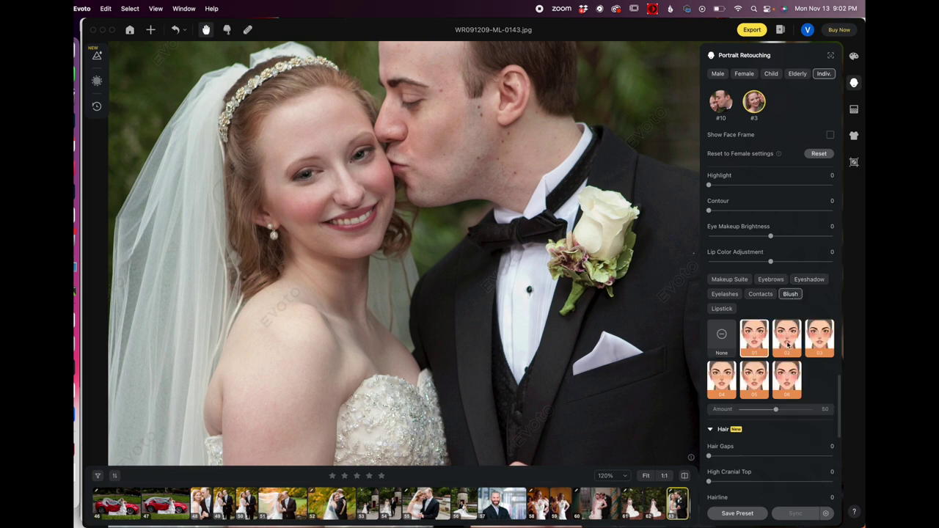
left_click(789, 345)
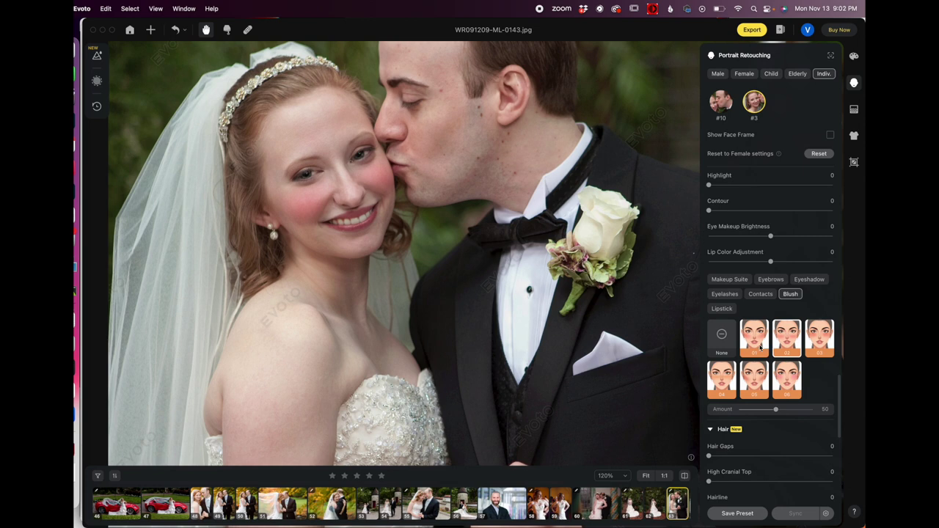
left_click(758, 342)
left_click(820, 344)
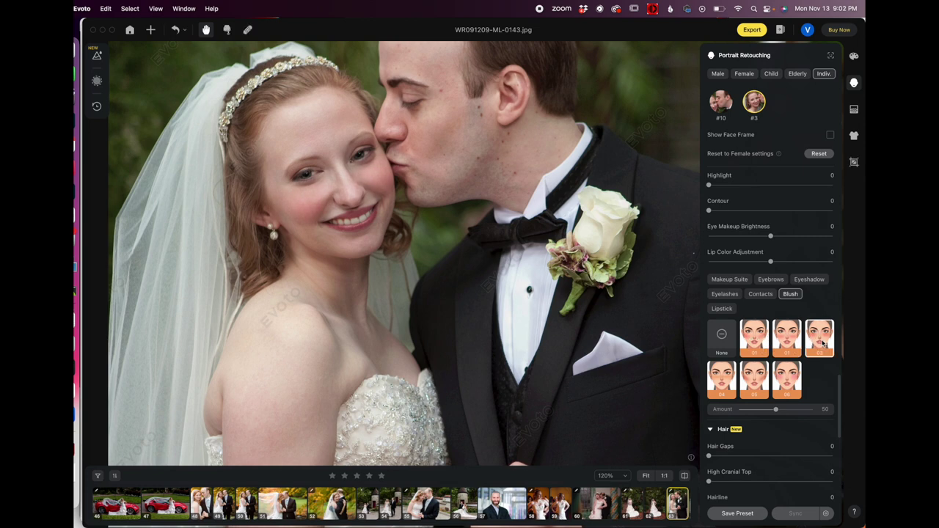
left_click(722, 343)
left_click(824, 336)
left_click(725, 383)
left_click(756, 382)
left_click(781, 379)
left_click(823, 346)
Step: Lower the Amount of blush preset 03 to 17
left_click_drag(776, 412, 751, 411)
left_click(722, 335)
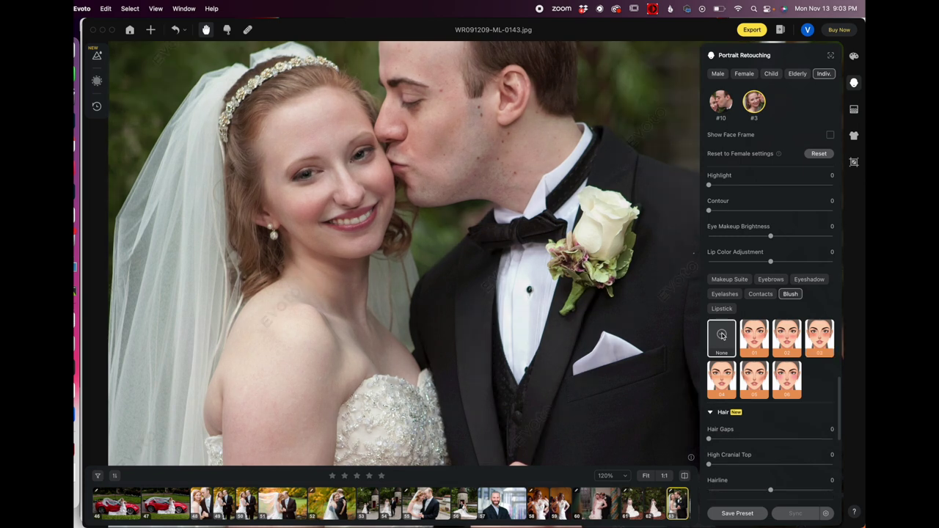
left_click(820, 338)
left_click(752, 409)
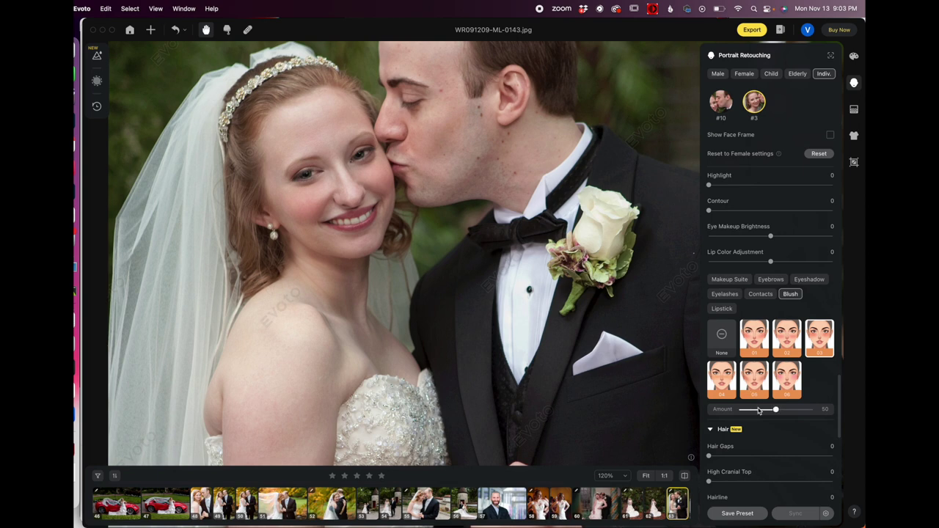
left_click_drag(753, 412, 750, 410)
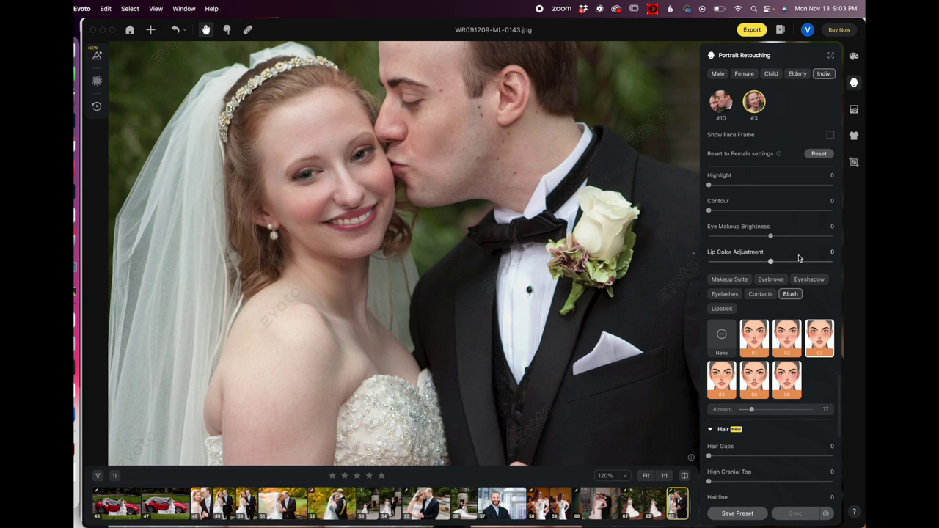
Step: Try a hairline adjustment and restore it to its original value
scroll(804, 308, "down", 4)
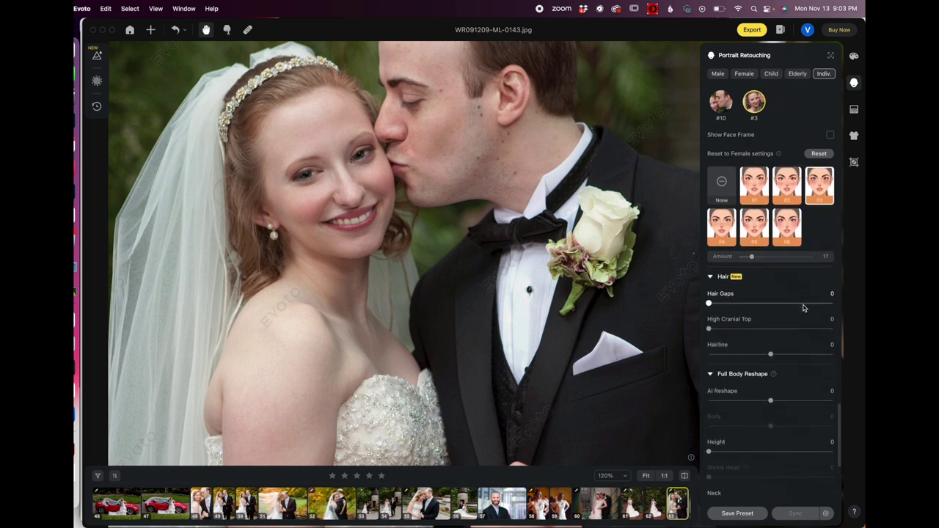
left_click(770, 351)
mouse_move(770, 352)
left_mouse_down()
mouse_move(734, 352)
mouse_move(774, 357)
left_mouse_up()
Step: Set the Full Body Reshape AI Reshape slider to -2 with the photo zoomed out
scroll(778, 265, "down", 1)
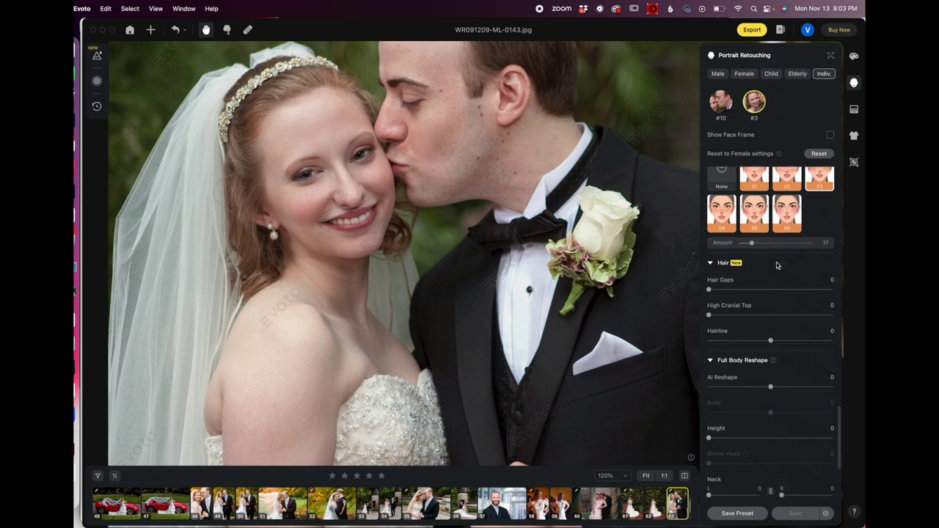
scroll(565, 308, "down", 5)
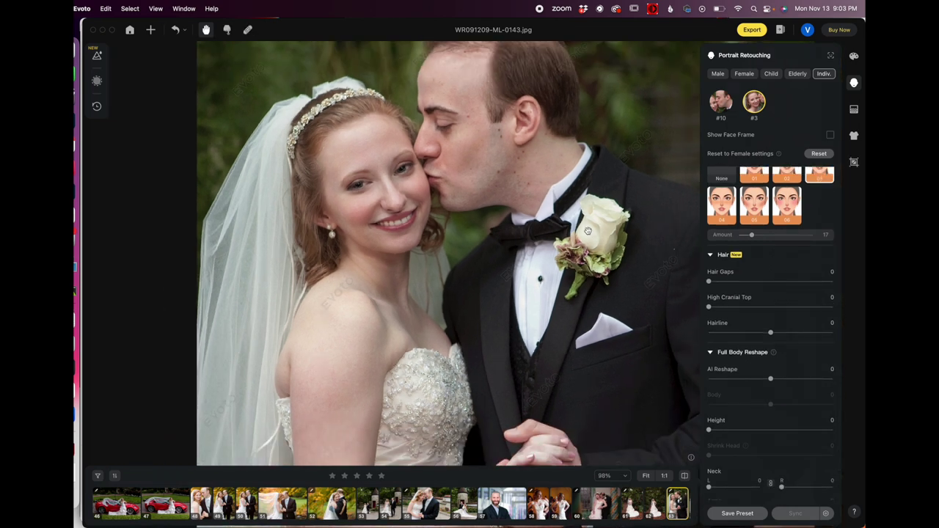
left_click_drag(565, 309, 507, 207)
scroll(508, 208, "down", 3)
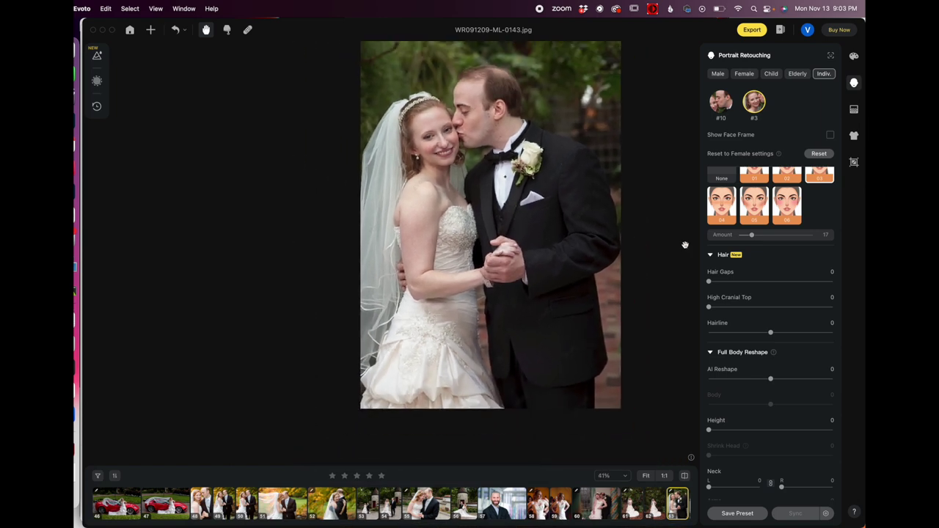
left_click(771, 380)
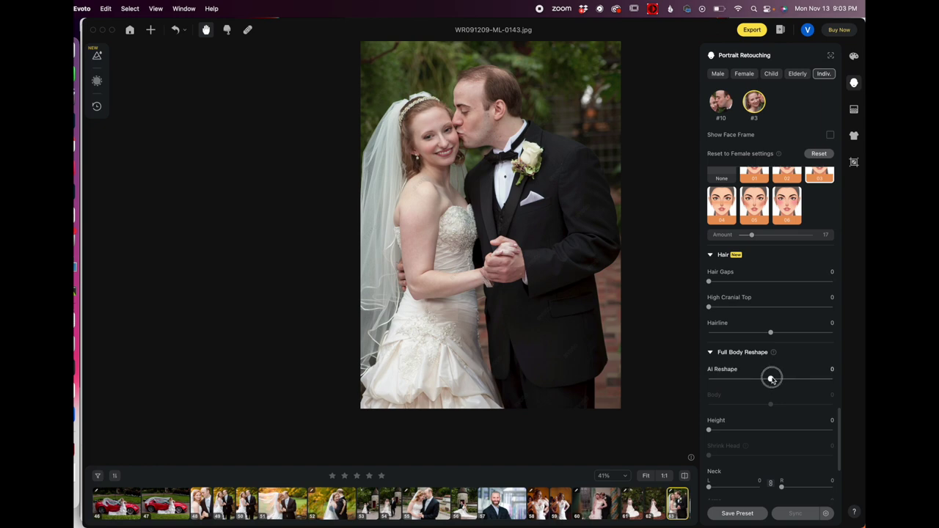
mouse_move(771, 380)
left_mouse_down()
mouse_move(754, 379)
mouse_move(772, 383)
left_mouse_up()
left_click_drag(772, 382, 773, 382)
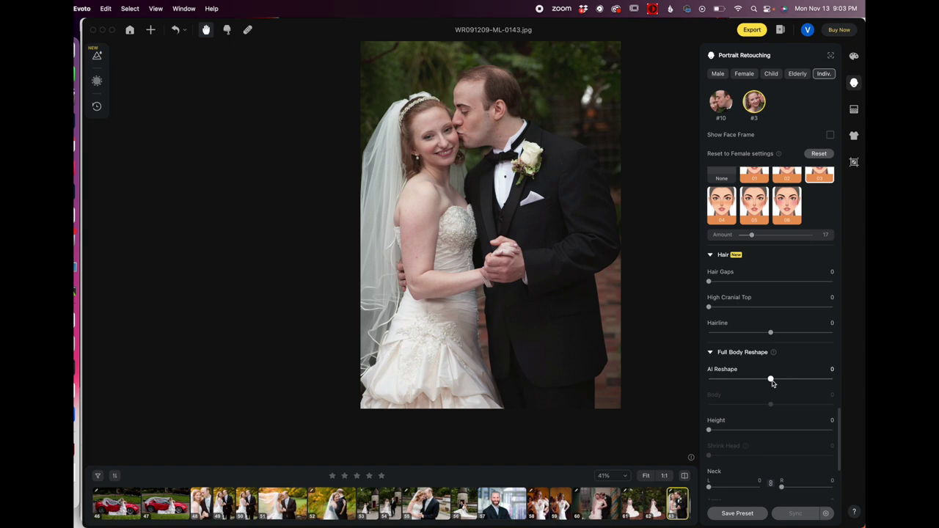
mouse_move(772, 381)
left_mouse_down()
mouse_move(761, 379)
mouse_move(771, 381)
left_mouse_up()
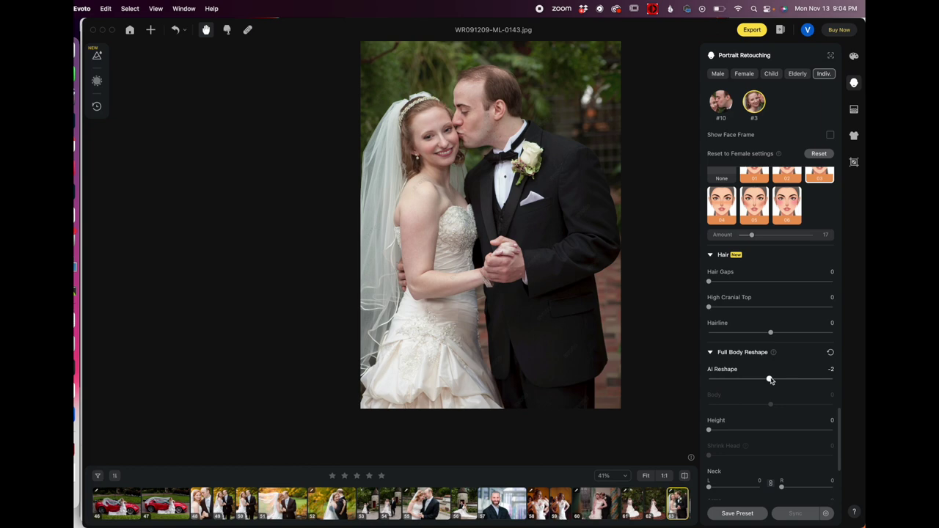
scroll(767, 407, "down", 3)
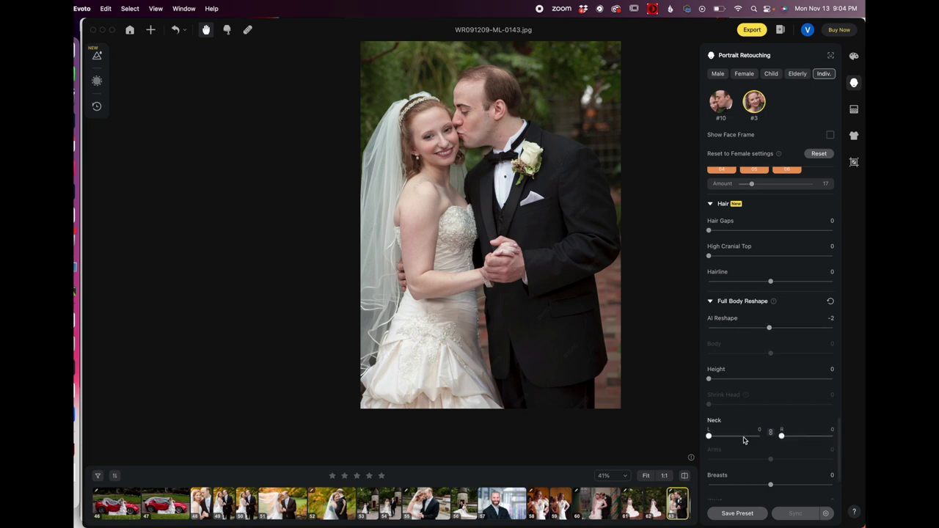
Step: Settle the bride's AI Reshape slimming at a subtle -6 after trying a stronger value
scroll(798, 423, "down", 1)
scroll(798, 423, "down", 3)
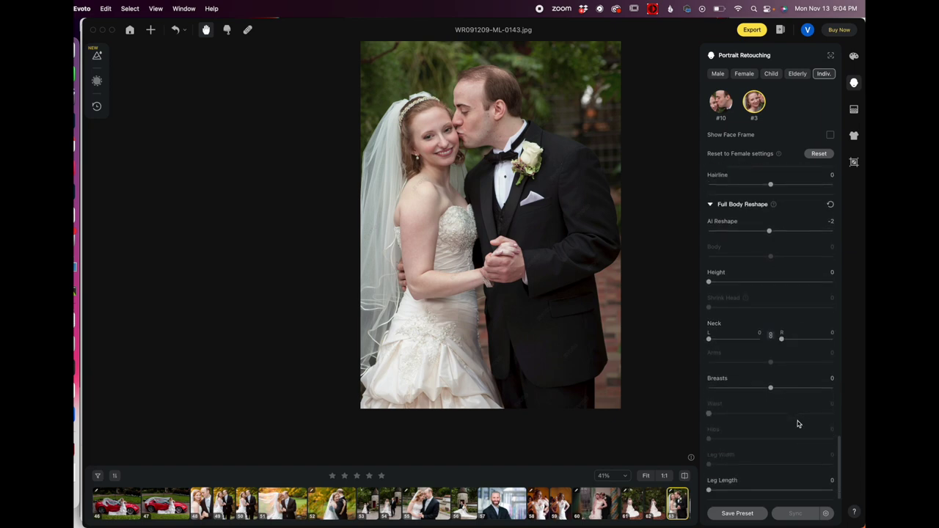
scroll(798, 422, "up", 5)
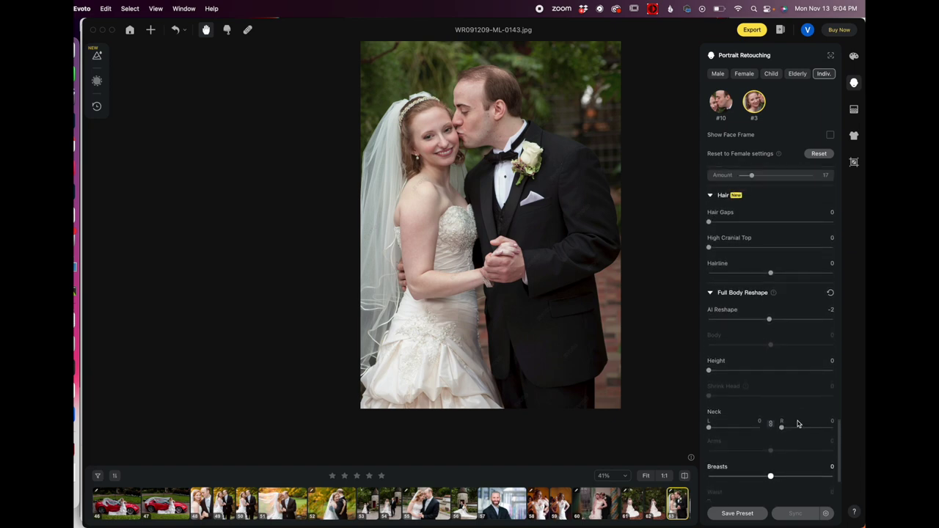
scroll(740, 338, "up", 1)
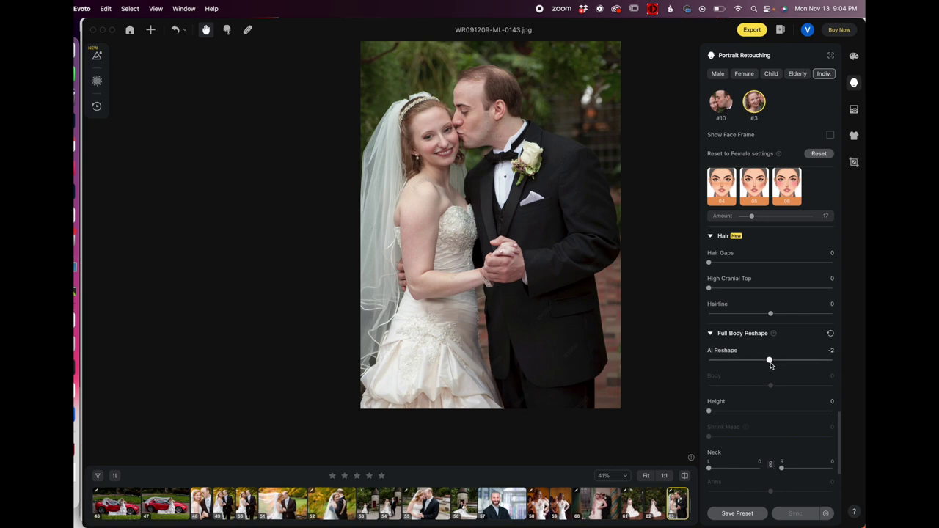
left_click_drag(770, 360, 771, 364)
left_click_drag(771, 364, 723, 364)
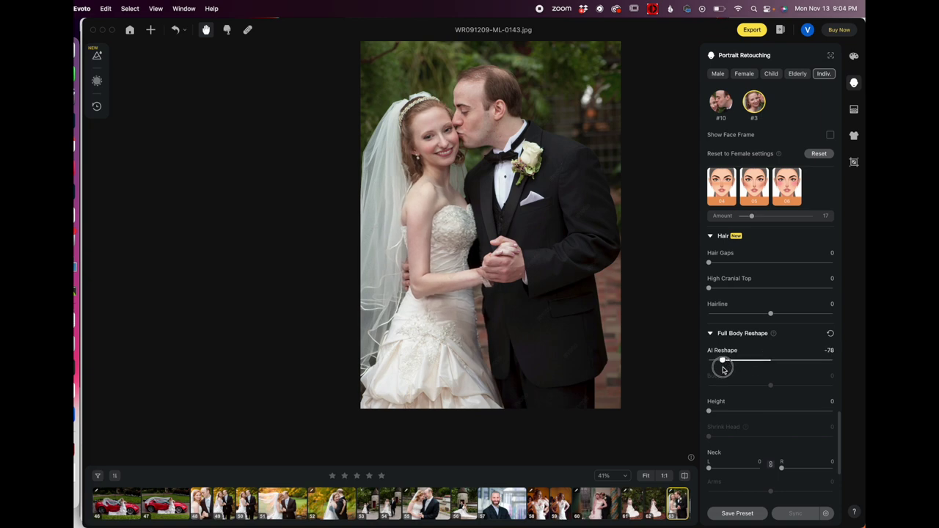
left_click_drag(723, 369, 769, 369)
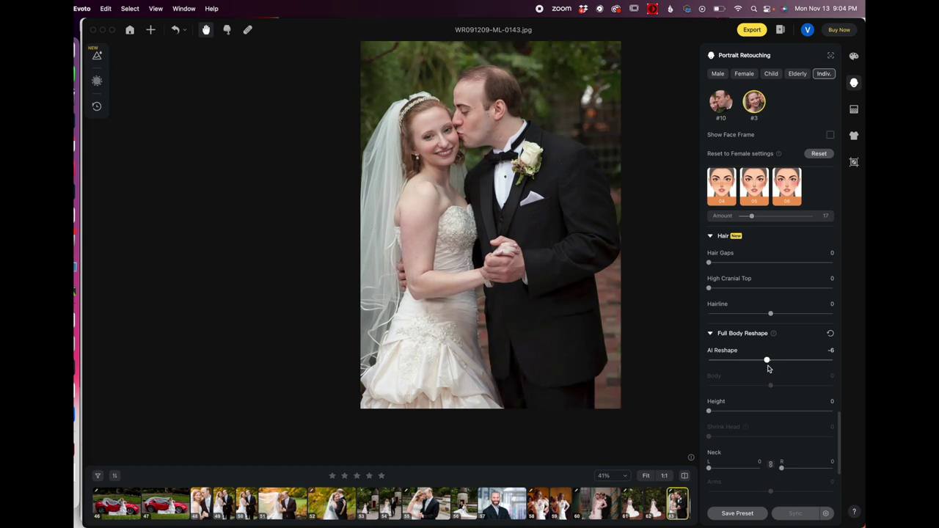
Step: Select the groom's face thumbnail #10 for retouching
scroll(769, 368, "down", 5)
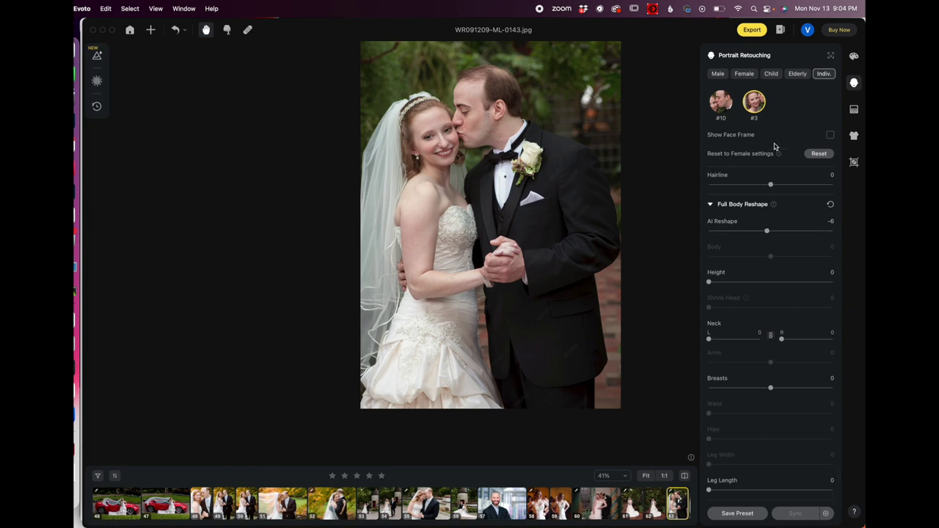
scroll(772, 193, "up", 6)
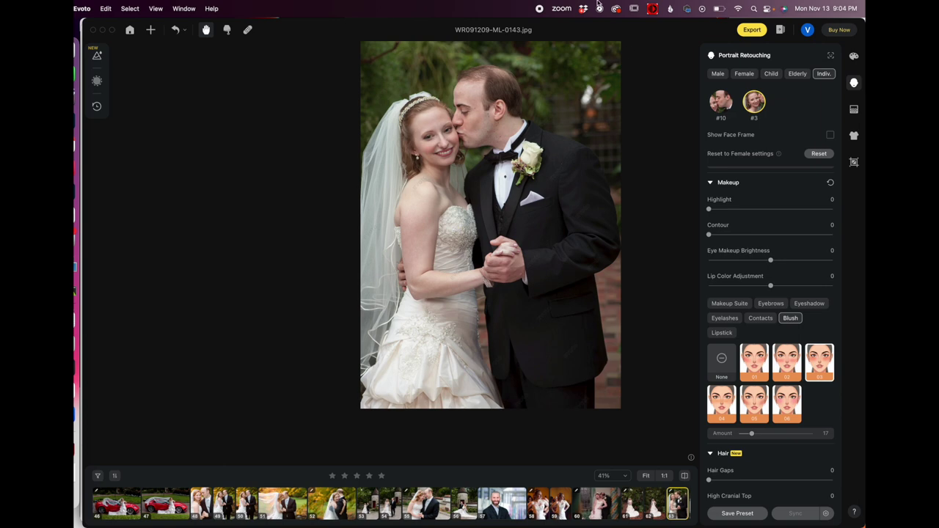
left_click(721, 107)
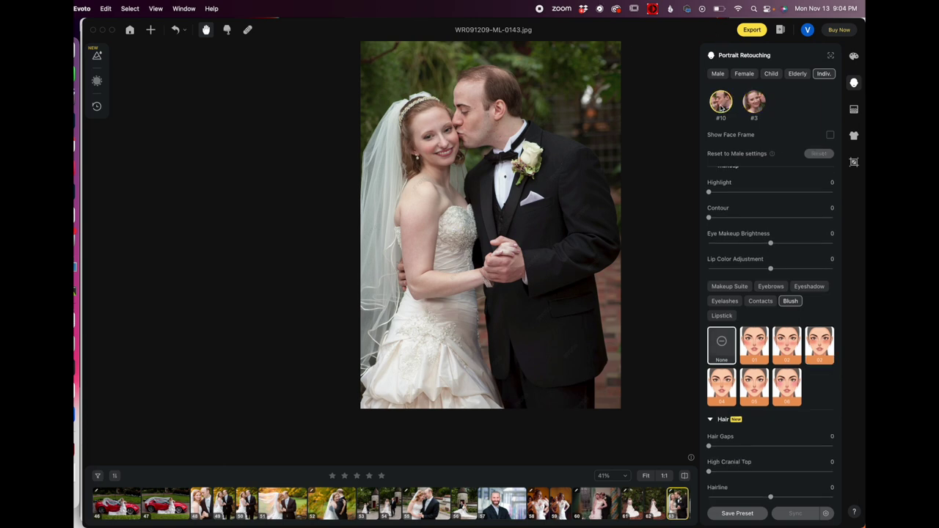
Step: Remove the groom's freckles and acne at strength 40
scroll(760, 237, "up", 5)
scroll(760, 237, "up", 4)
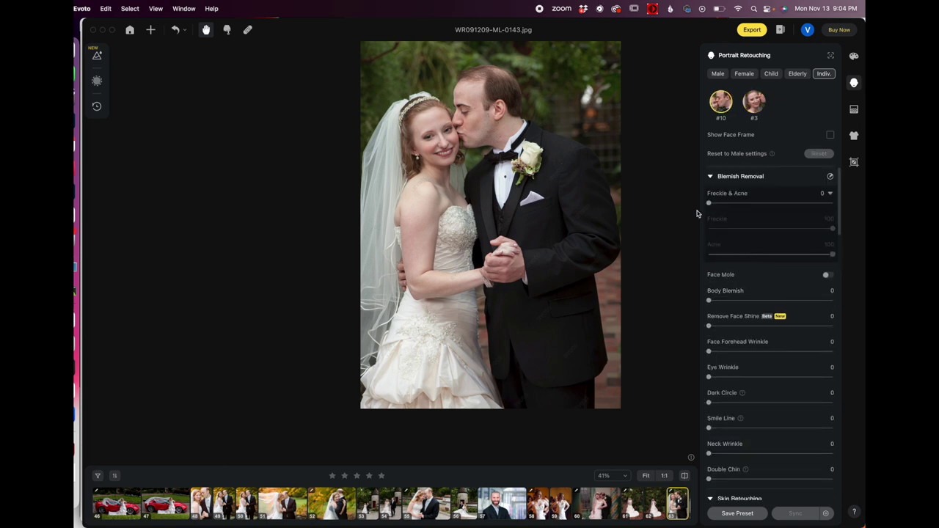
scroll(486, 104, "up", 5)
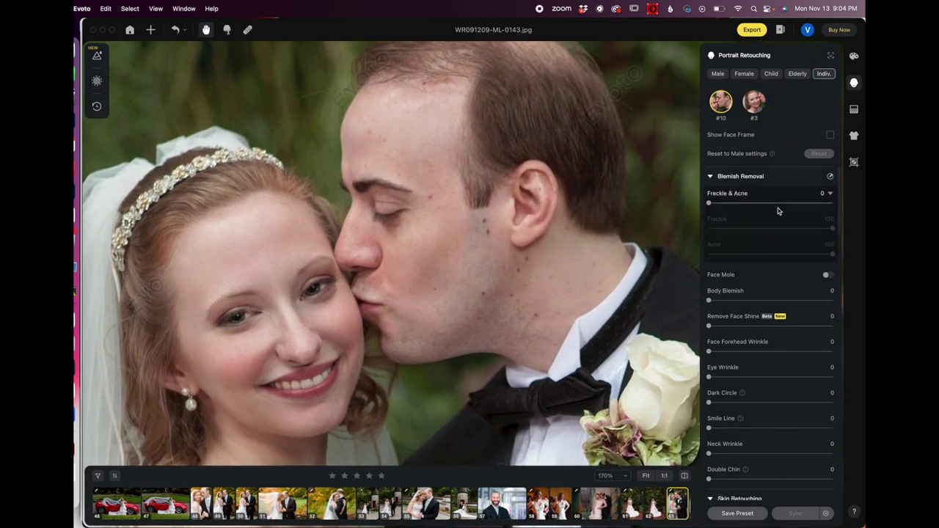
left_click(759, 204)
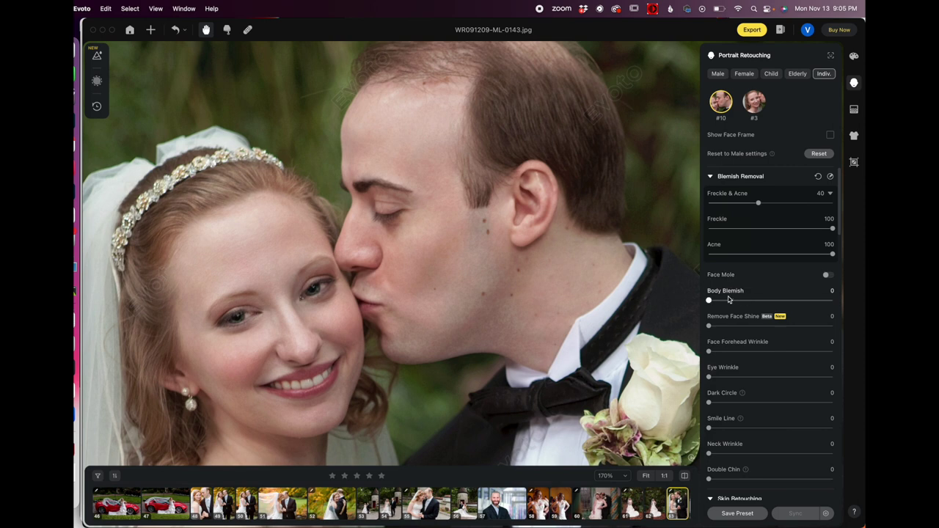
Step: Set Body Blemish removal to 20 for the groom's neck and collar
left_click_drag(602, 286, 538, 179)
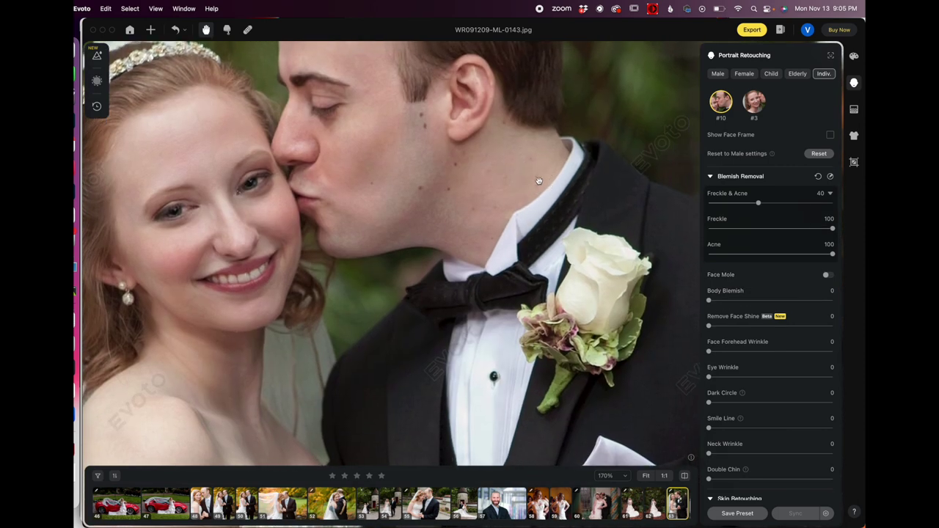
left_click(744, 301)
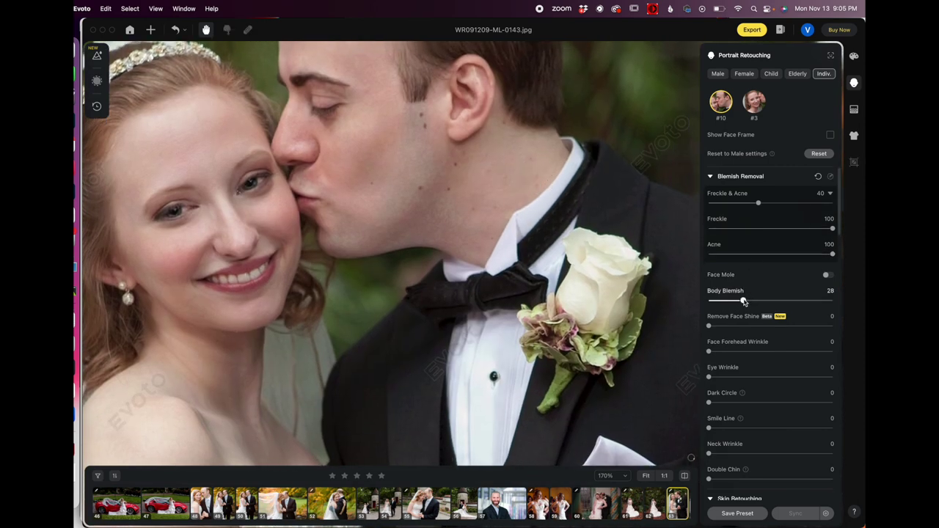
left_click_drag(744, 301, 734, 301)
scroll(737, 290, "down", 1)
scroll(732, 292, "up", 1)
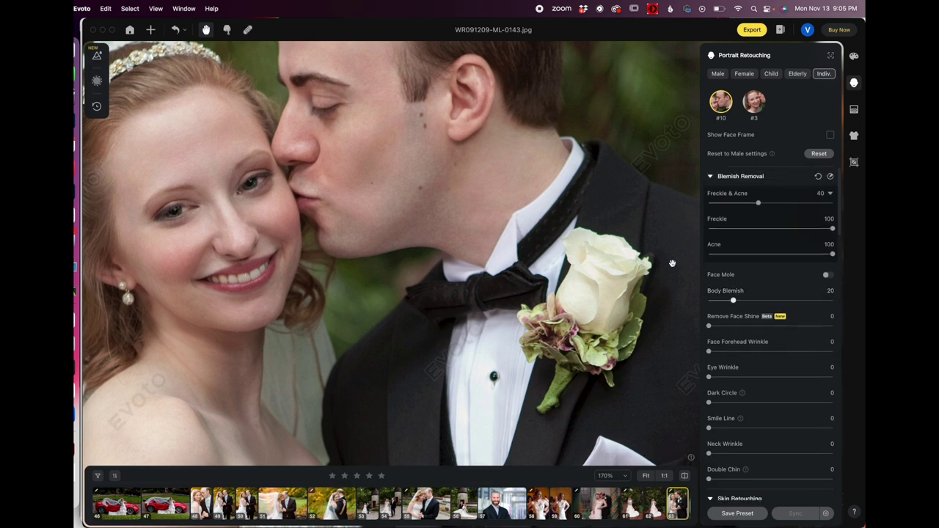
scroll(514, 256, "down", 3)
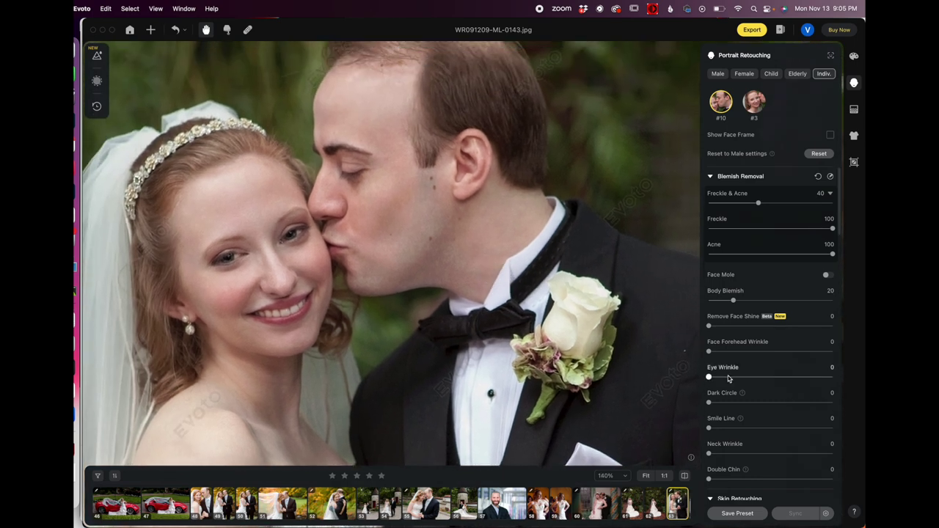
Step: Smooth the groom's Eye Wrinkle to 55 and reduce Dark Circle to 65
scroll(778, 375, "down", 3)
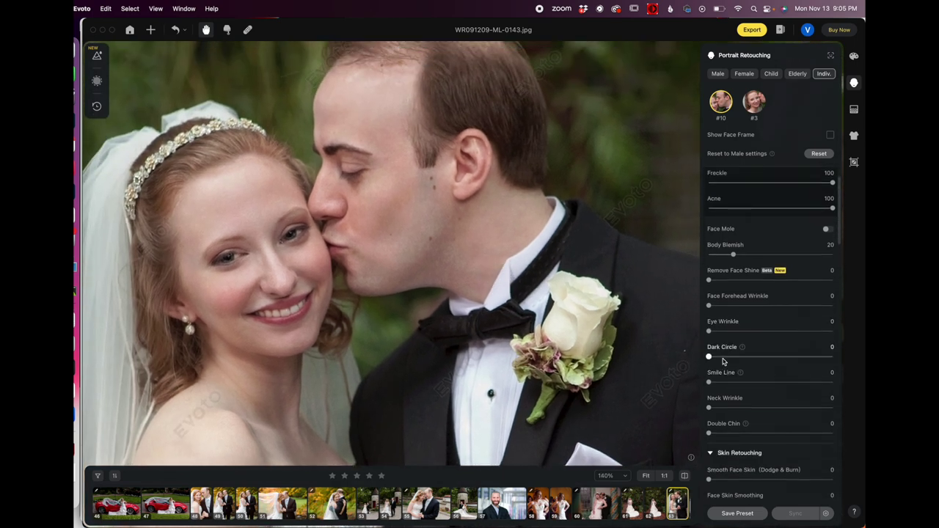
left_click_drag(709, 331, 777, 332)
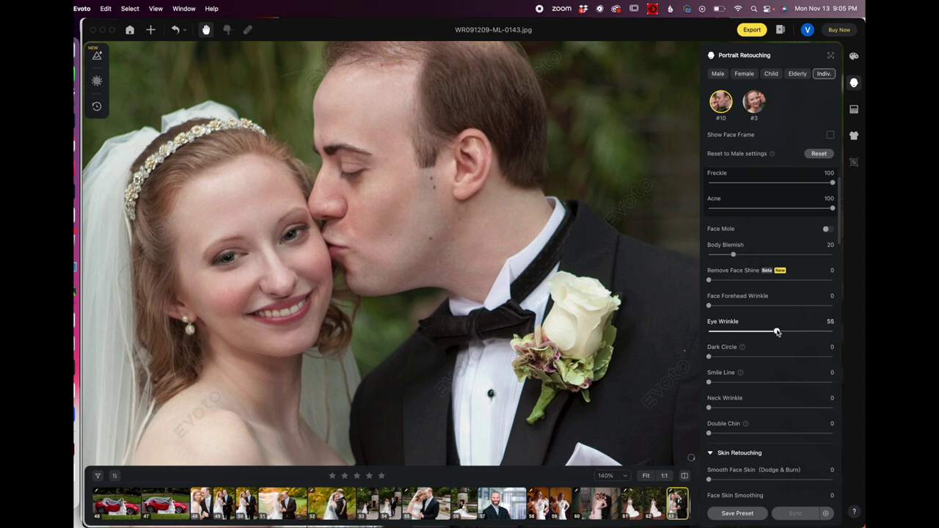
left_click(761, 357)
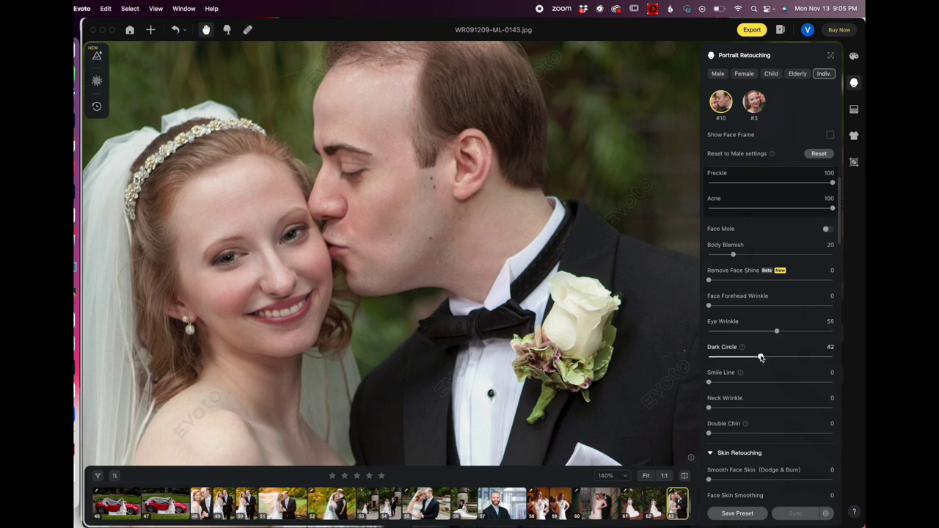
left_click_drag(762, 358, 789, 358)
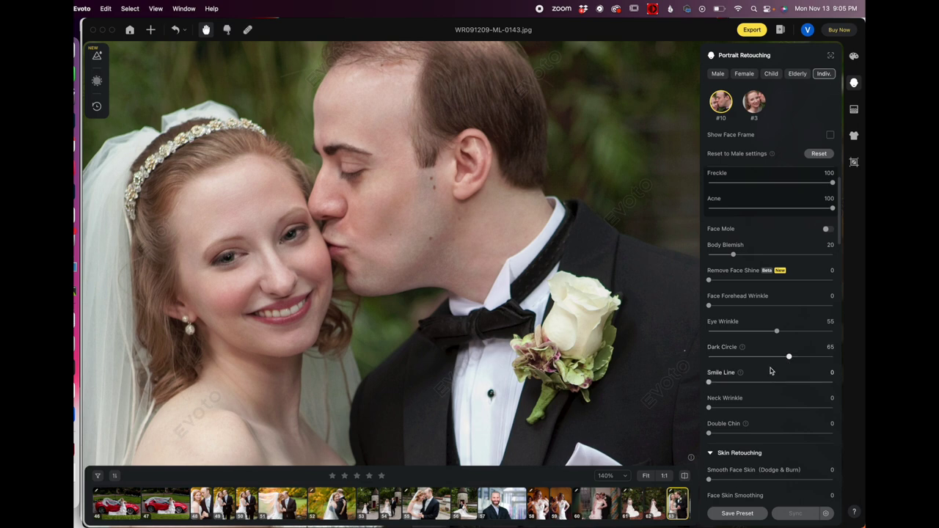
Step: Apply a light Double Chin reduction of 15 after trying 30
scroll(743, 367, "down", 5)
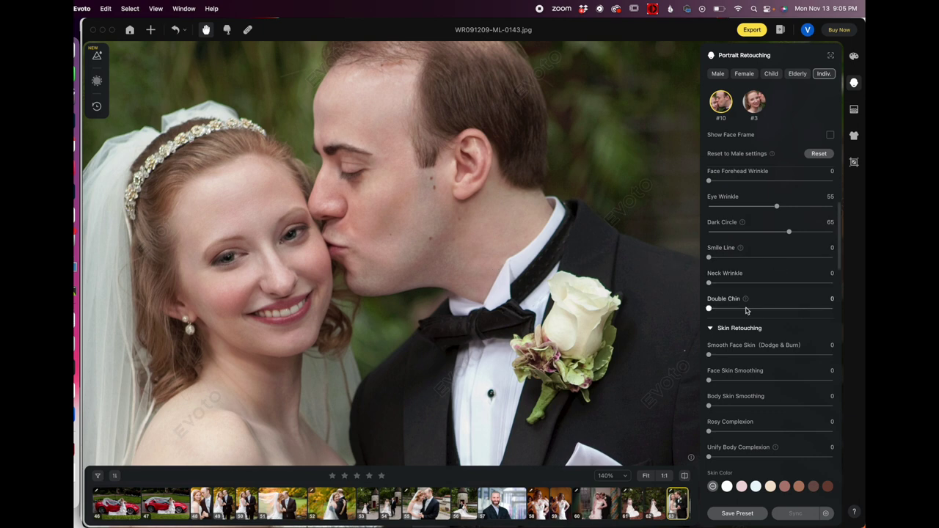
left_click(746, 309)
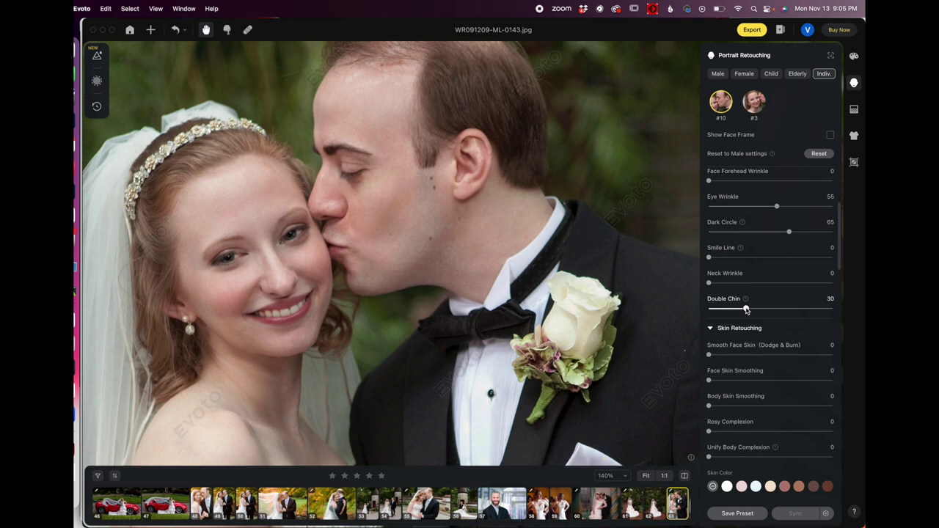
left_click_drag(746, 309, 671, 313)
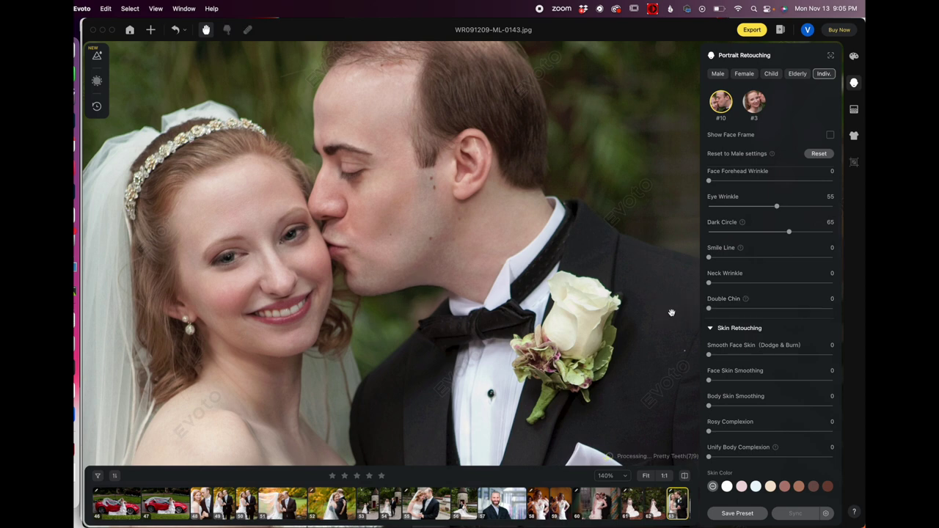
left_click(710, 309)
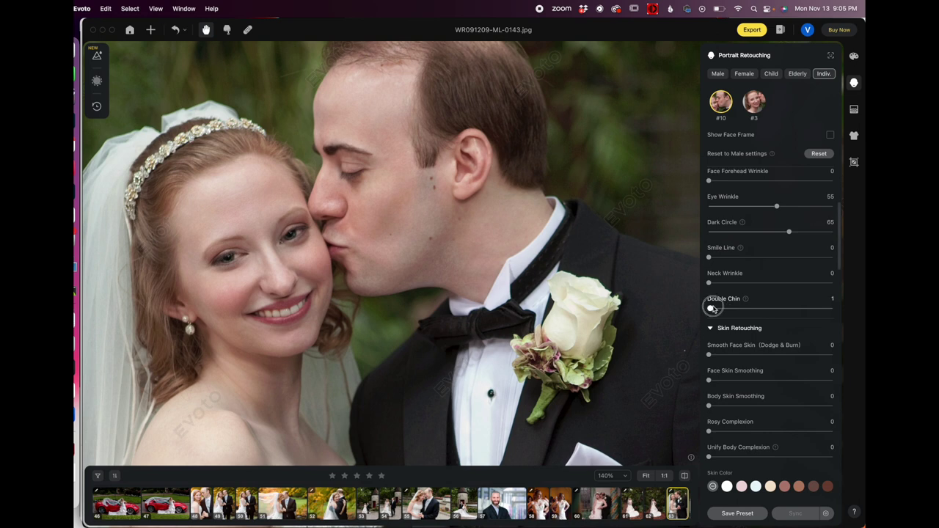
left_click_drag(710, 309, 727, 308)
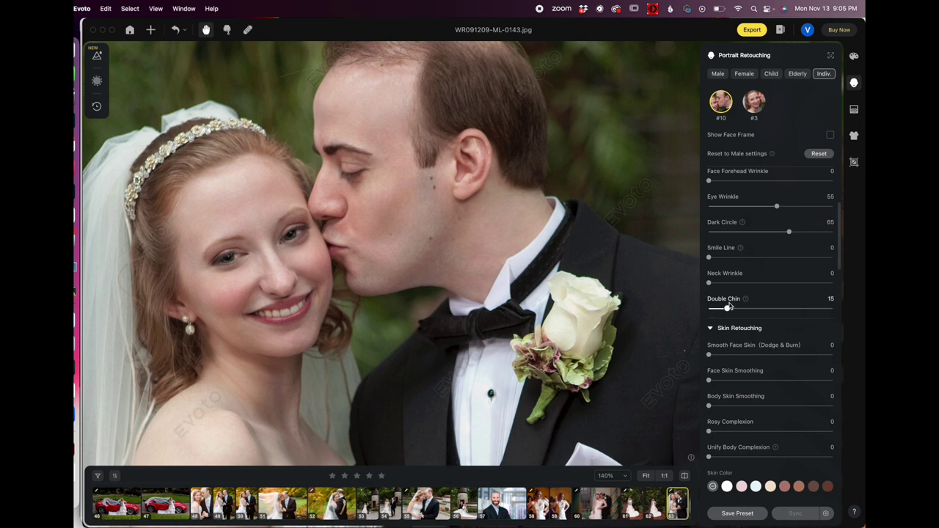
scroll(758, 318, "down", 3)
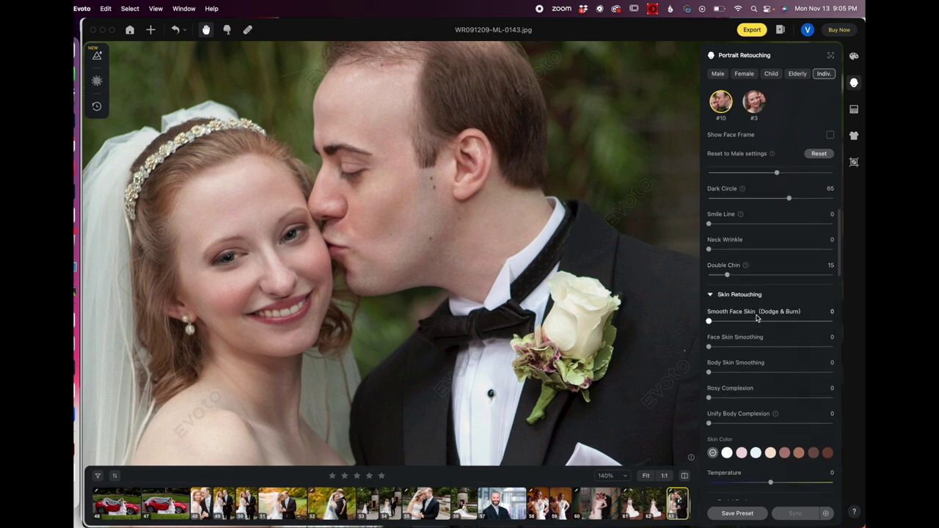
scroll(757, 318, "down", 3)
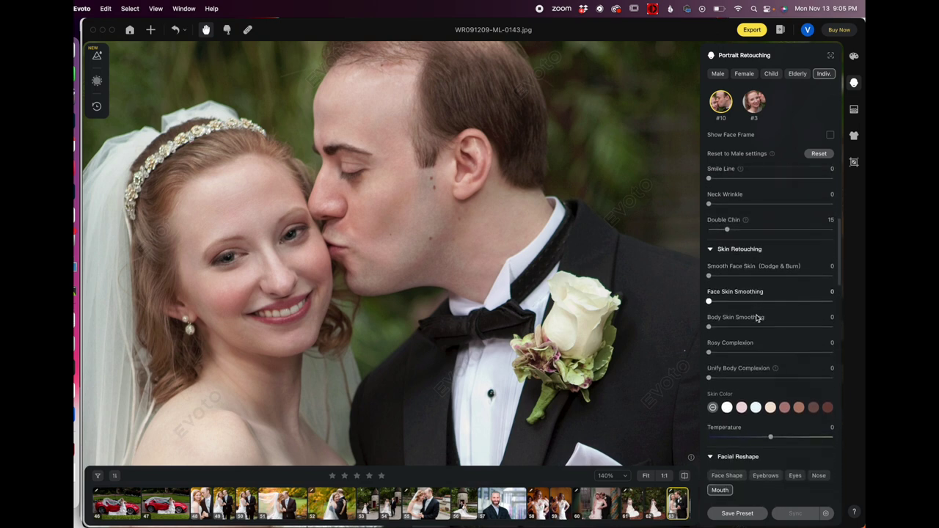
scroll(757, 317, "down", 3)
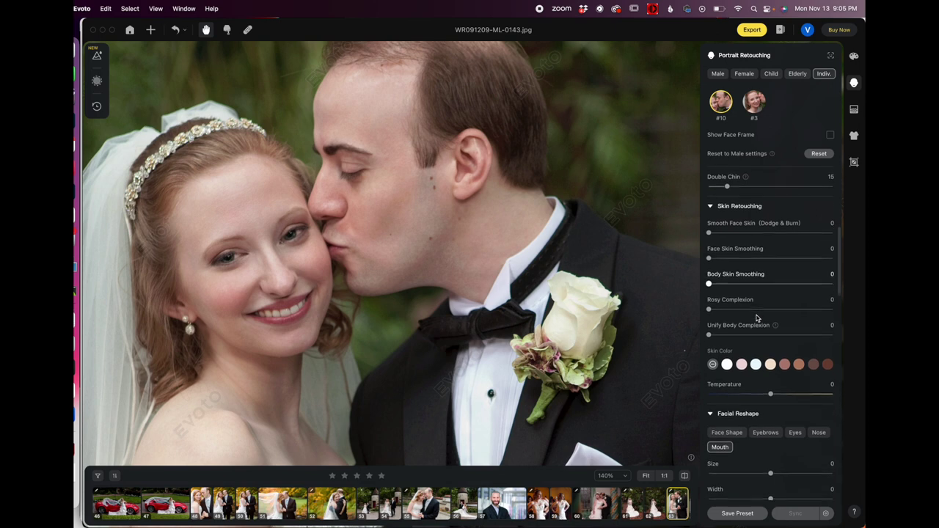
scroll(757, 318, "down", 5)
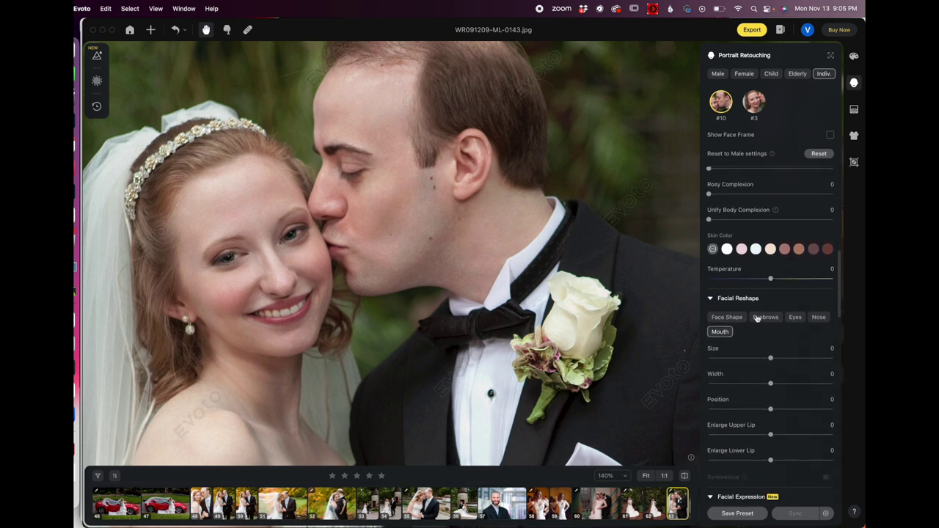
scroll(757, 317, "down", 4)
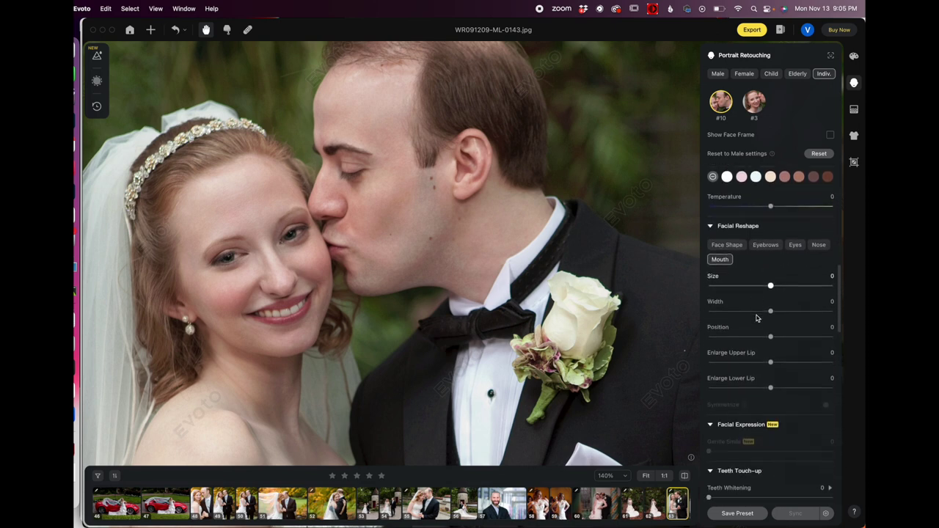
scroll(758, 318, "up", 1)
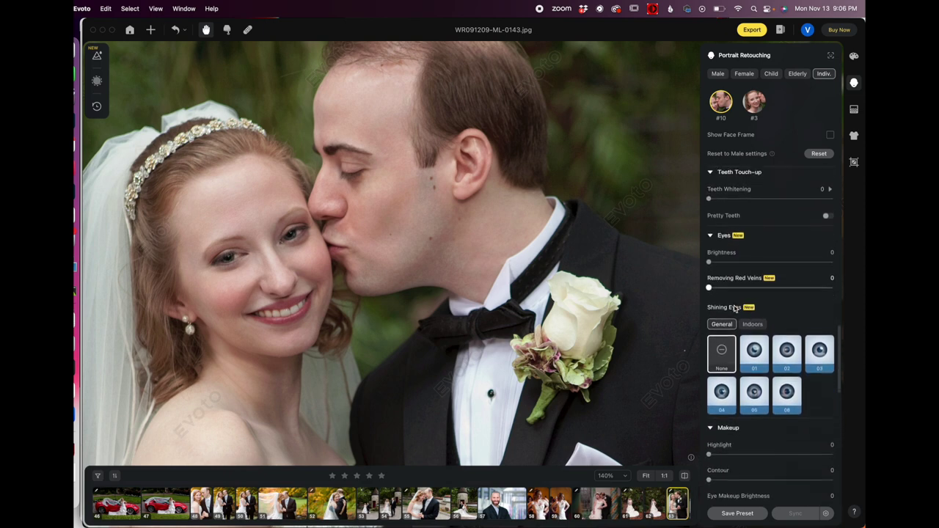
scroll(735, 309, "down", 3)
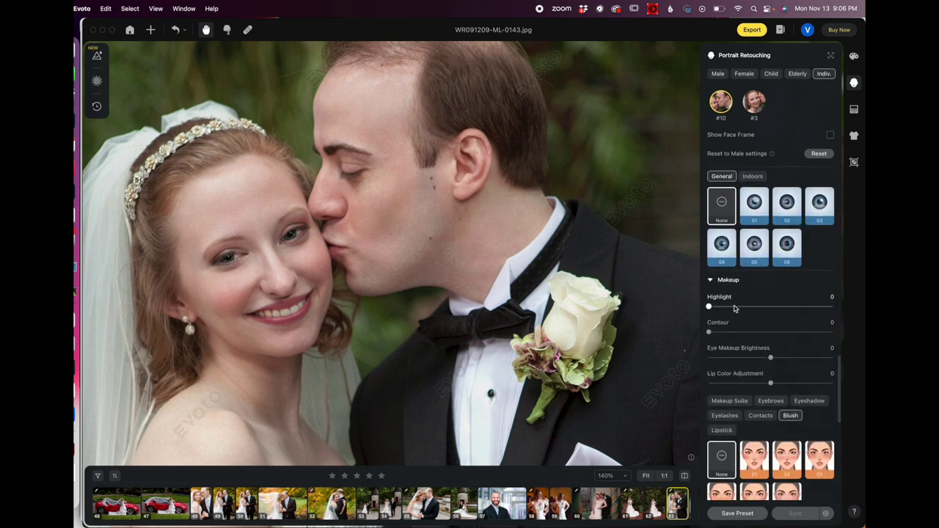
scroll(735, 308, "down", 2)
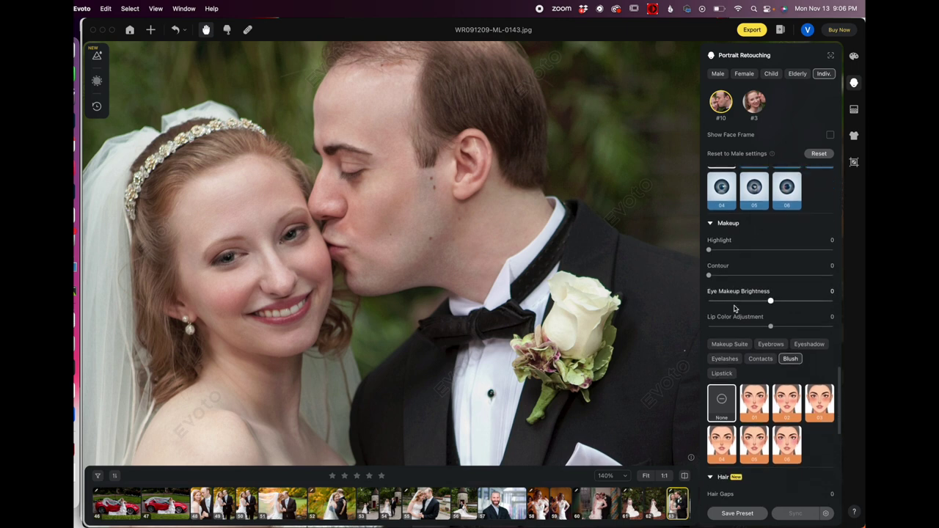
scroll(735, 309, "down", 3)
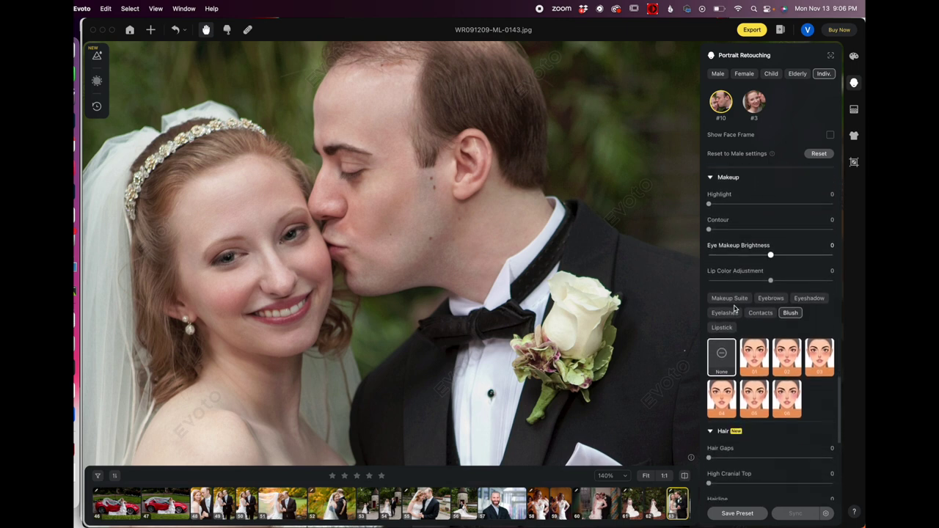
scroll(735, 309, "down", 8)
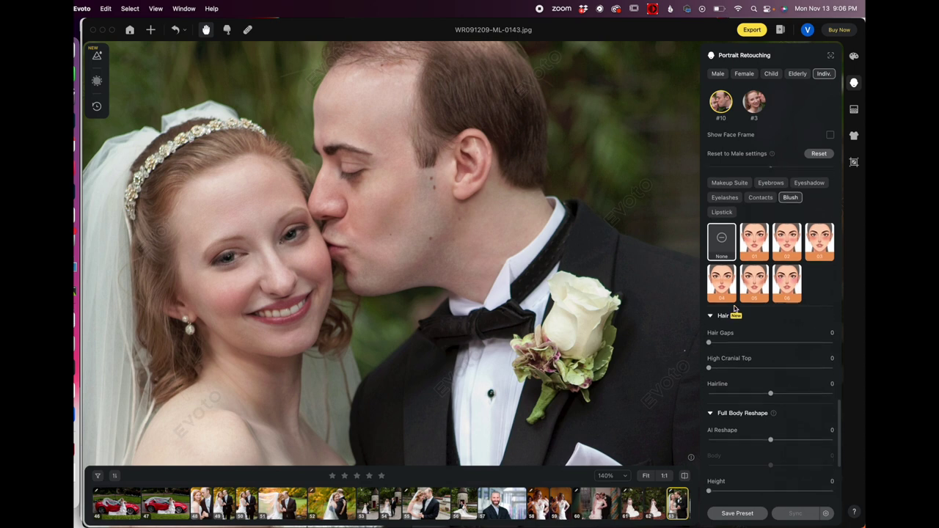
Step: Raise Hair Gaps to full strength 100 after comparing against 0, then zoom out to 54%
left_click_drag(599, 259, 570, 364)
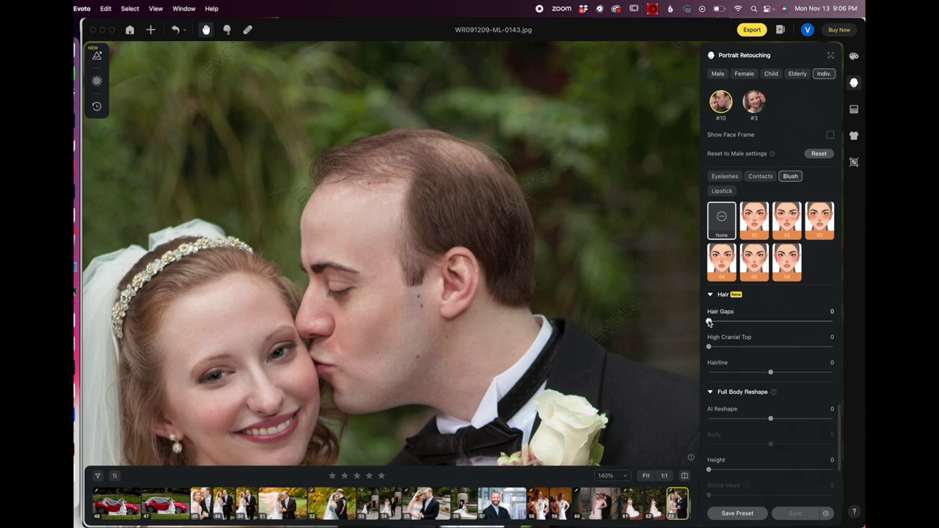
left_click_drag(709, 321, 855, 321)
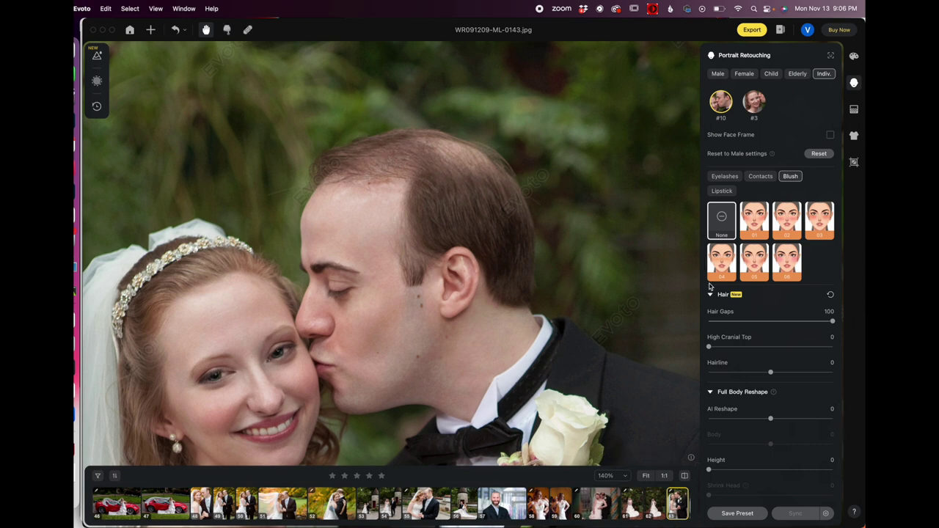
left_click_drag(833, 323, 638, 325)
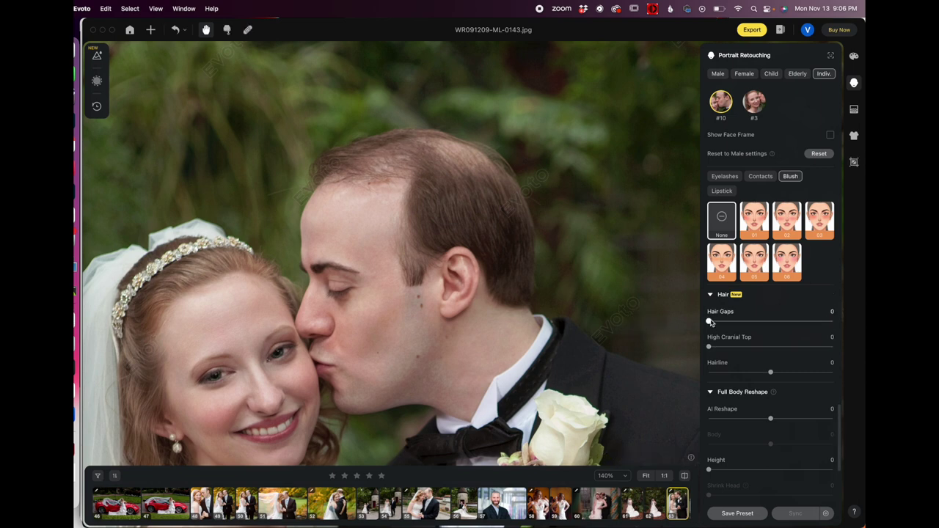
left_click_drag(709, 321, 856, 330)
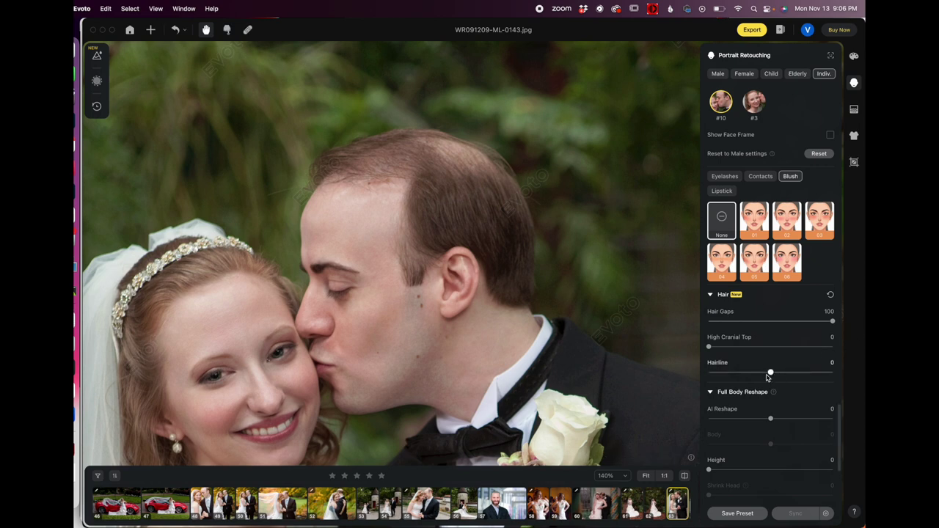
scroll(741, 400, "down", 2)
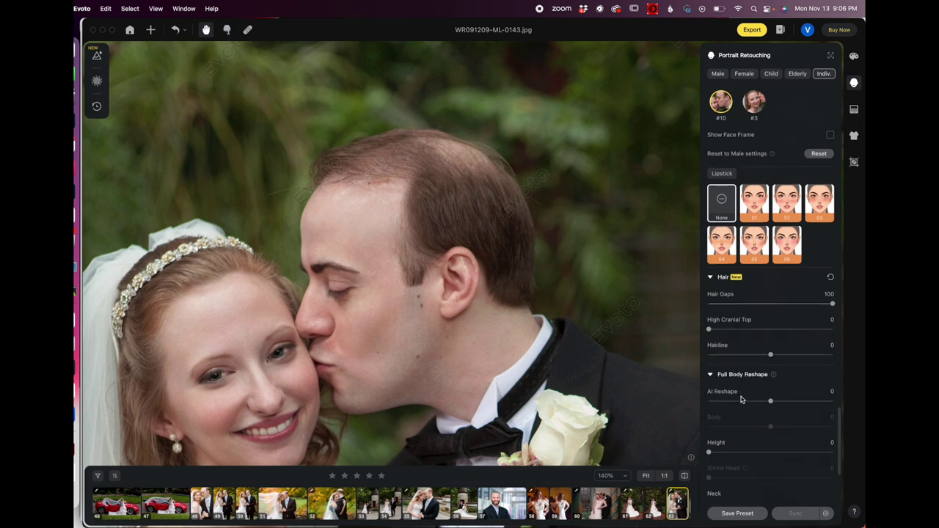
scroll(599, 306, "down", 5)
left_click_drag(598, 306, 562, 218)
scroll(777, 408, "down", 1)
scroll(778, 407, "down", 3)
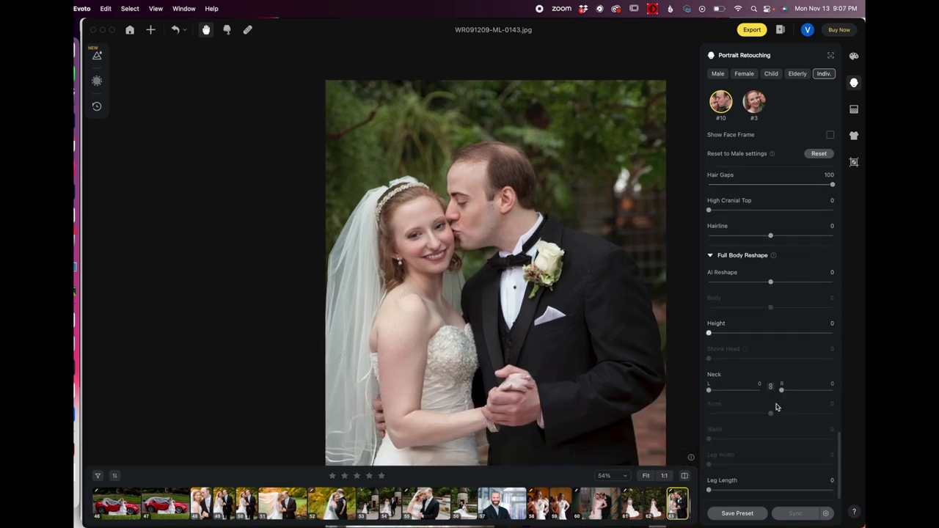
Step: Preview the Gray02 backdrop in Background Adjustments, then revert to the original foliage background
left_click(855, 110)
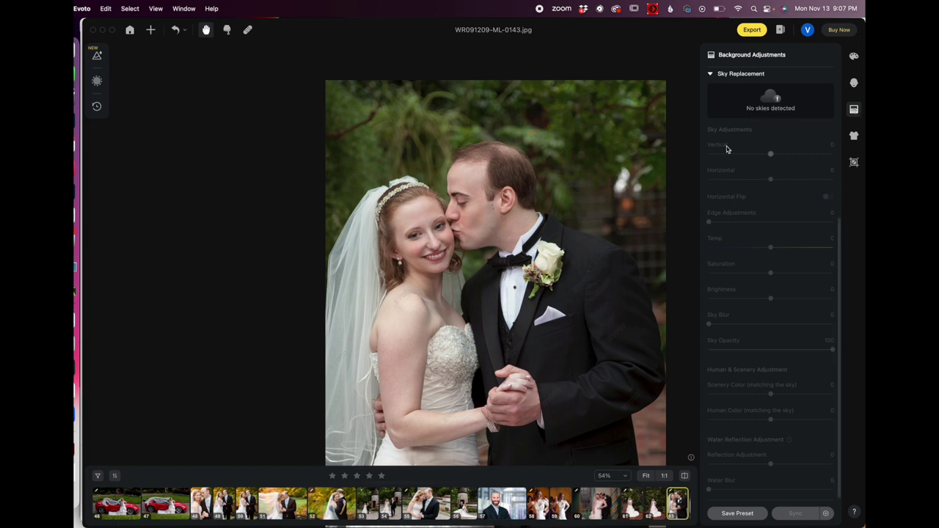
scroll(777, 197, "up", 5)
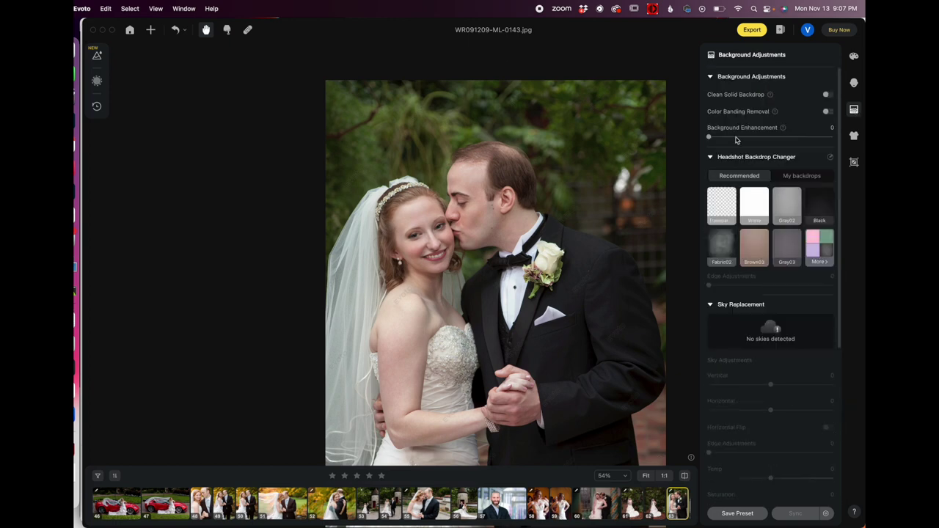
left_click(790, 204)
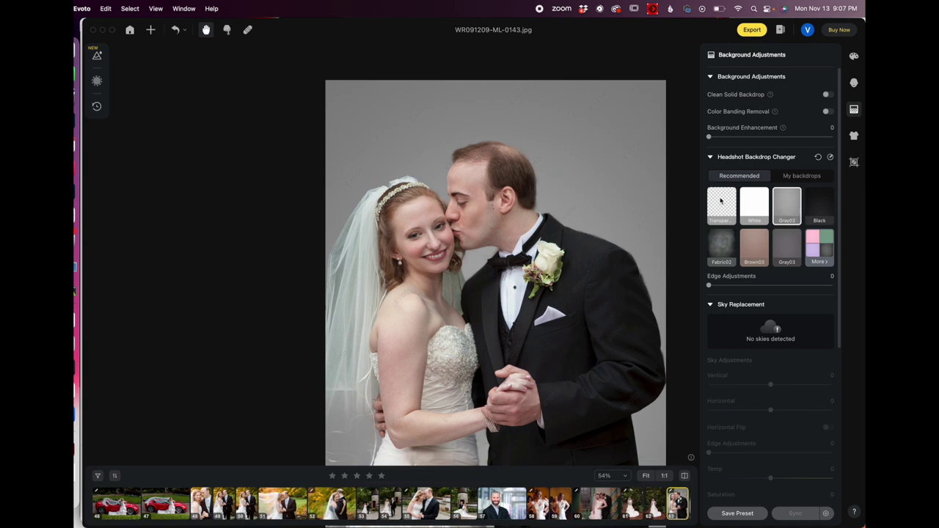
left_click(819, 159)
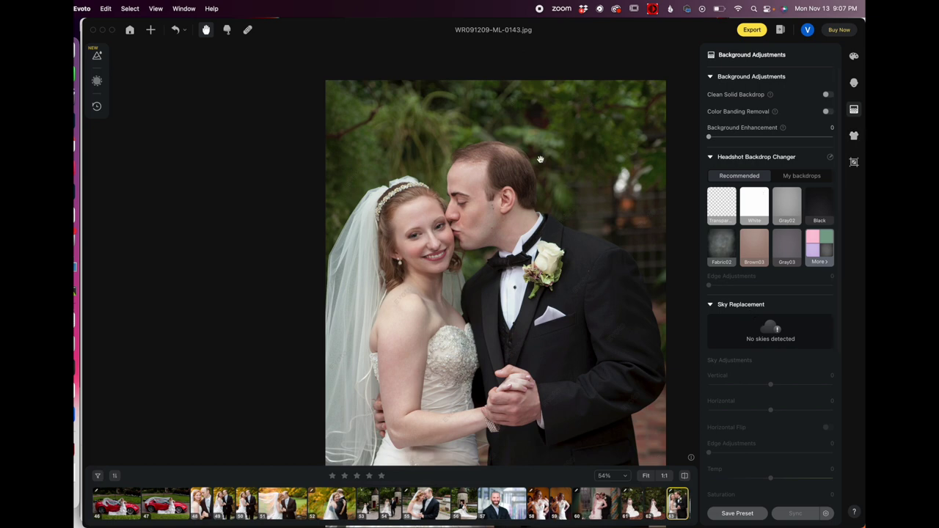
left_click_drag(591, 173, 589, 112)
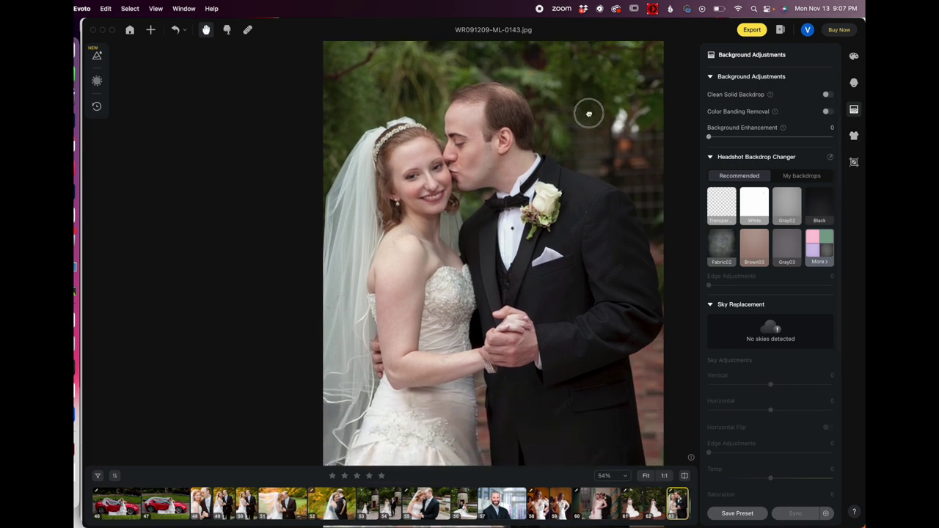
left_click_drag(643, 190, 640, 267)
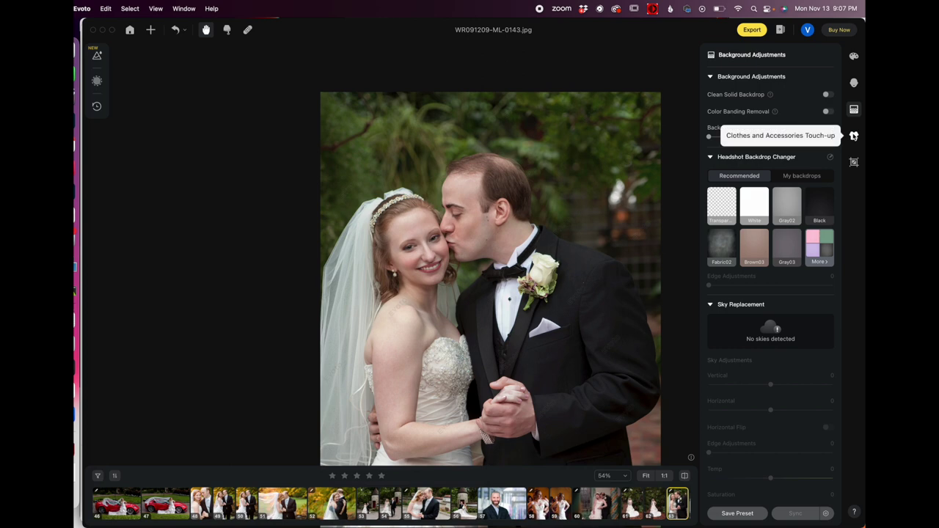
Step: Set De-wrinkle Clothing to 79, Remove Fine Wrinkles to 7 and Remove Coarse Wrinkles to 100
left_click(854, 137)
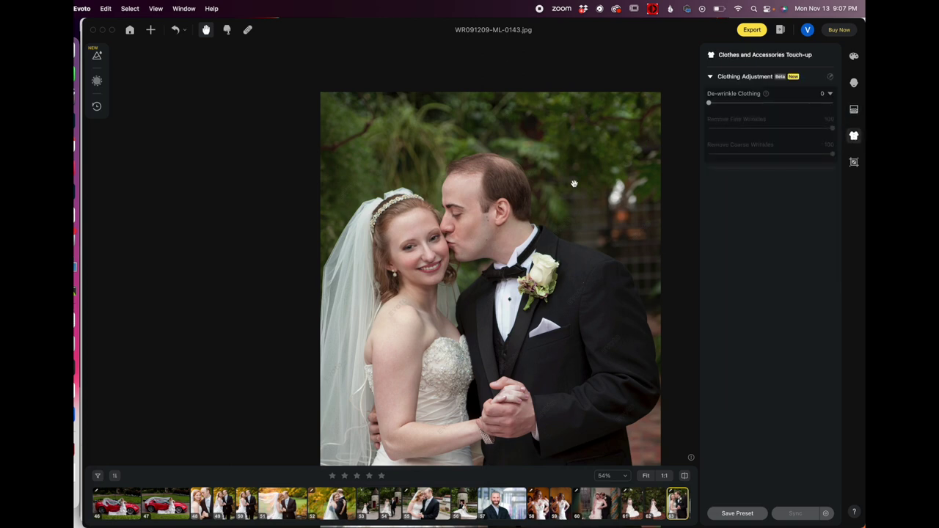
left_click_drag(597, 249, 589, 198)
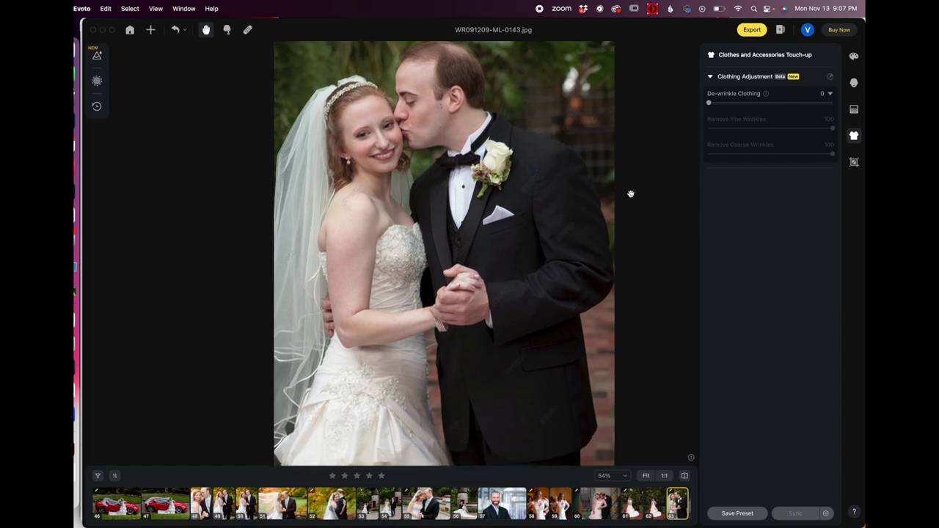
left_click_drag(709, 103, 808, 103)
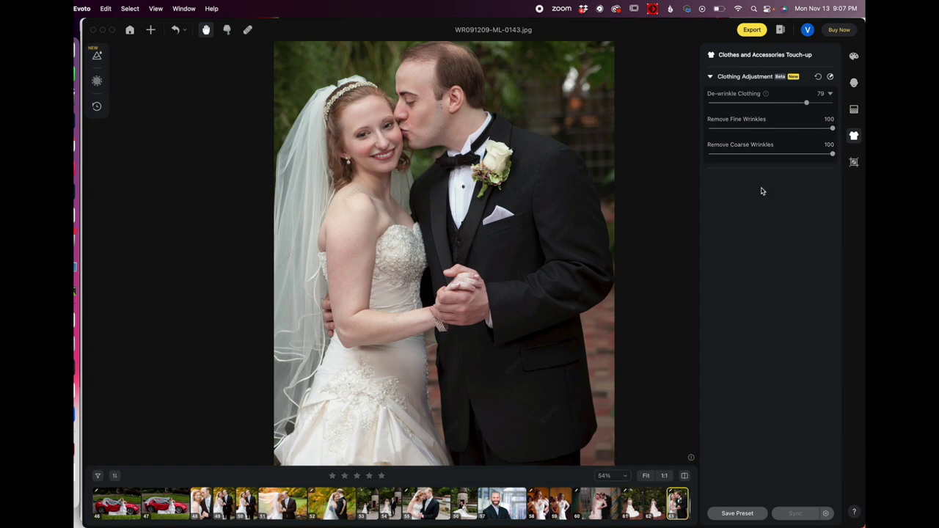
left_click_drag(832, 127, 717, 129)
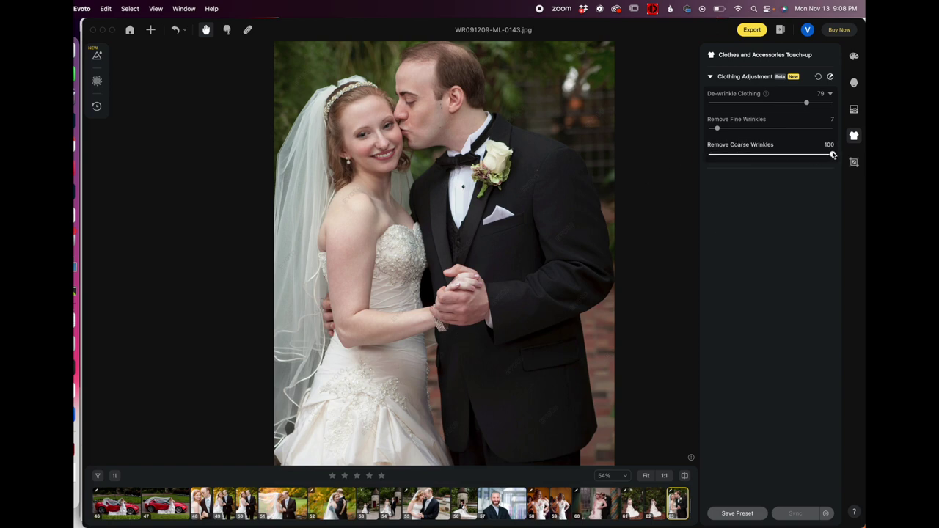
left_click_drag(832, 154, 646, 166)
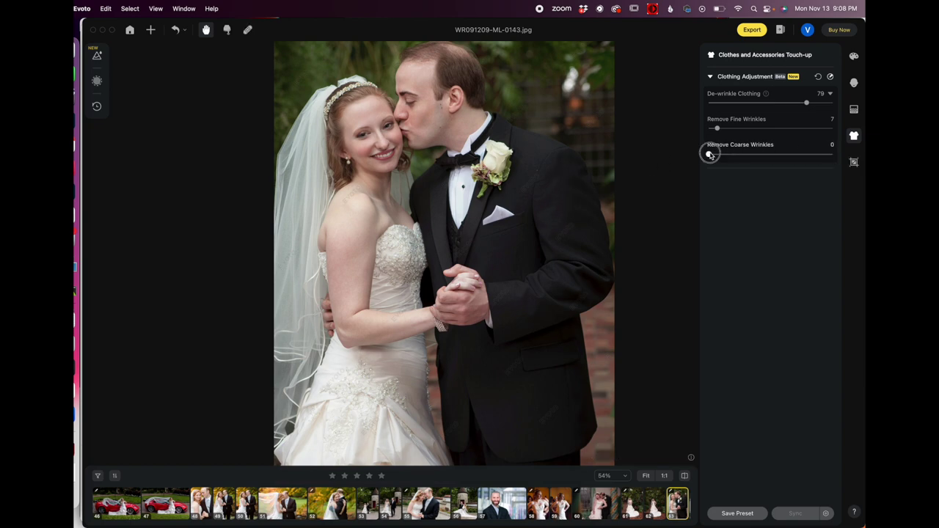
left_click_drag(709, 154, 853, 147)
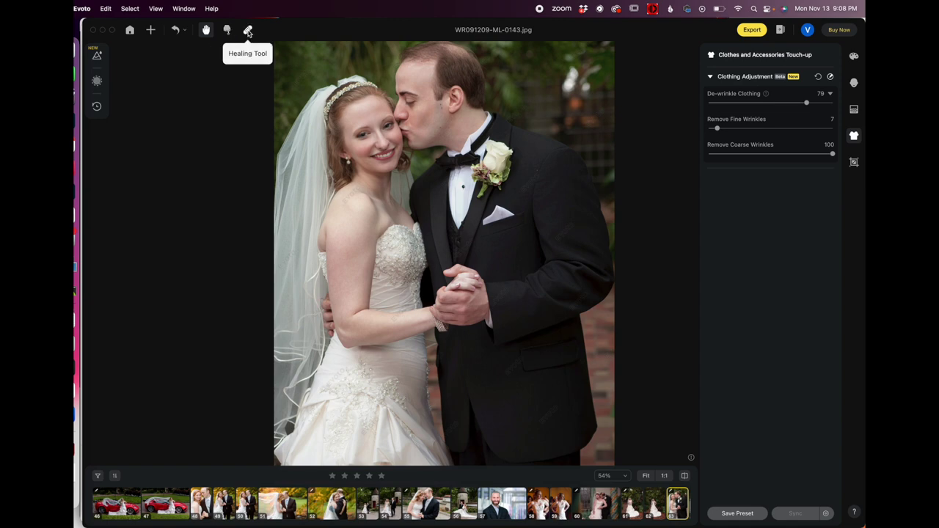
scroll(571, 183, "up", 2)
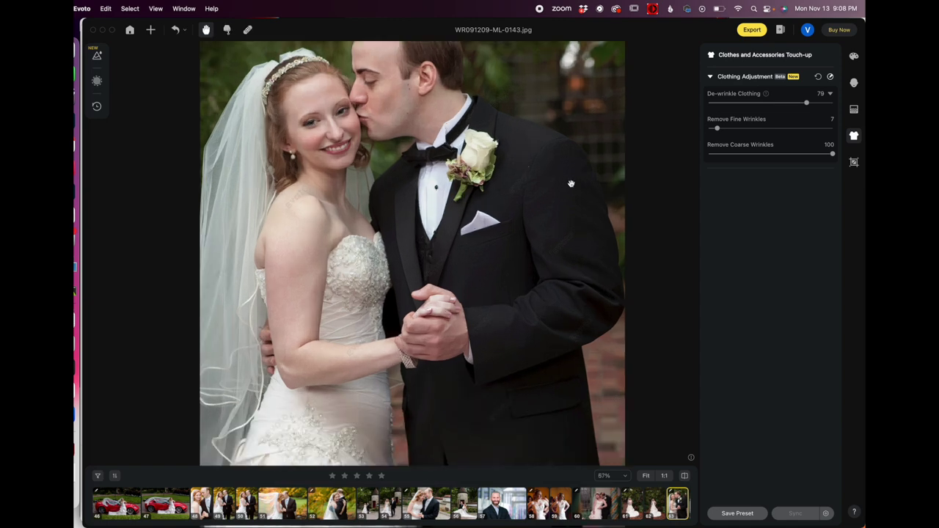
scroll(571, 184, "up", 5)
left_click_drag(504, 128, 502, 215)
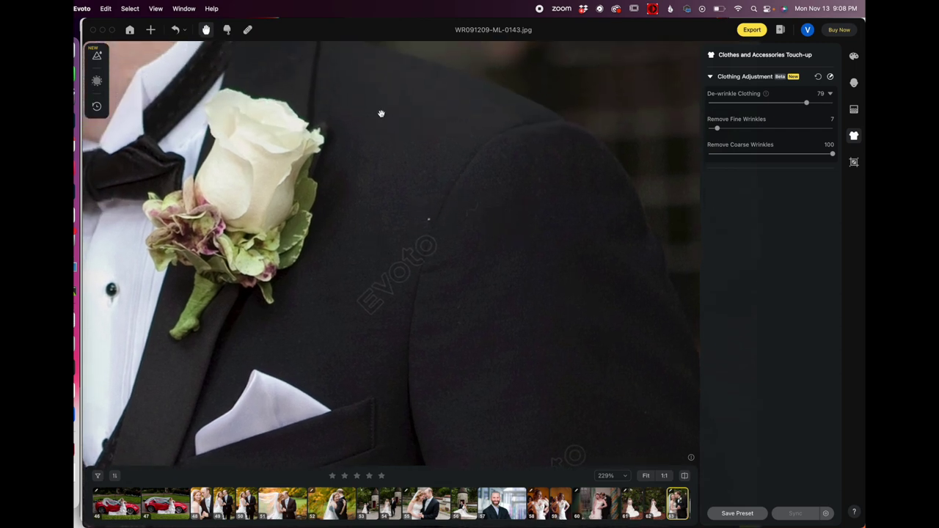
left_click(247, 30)
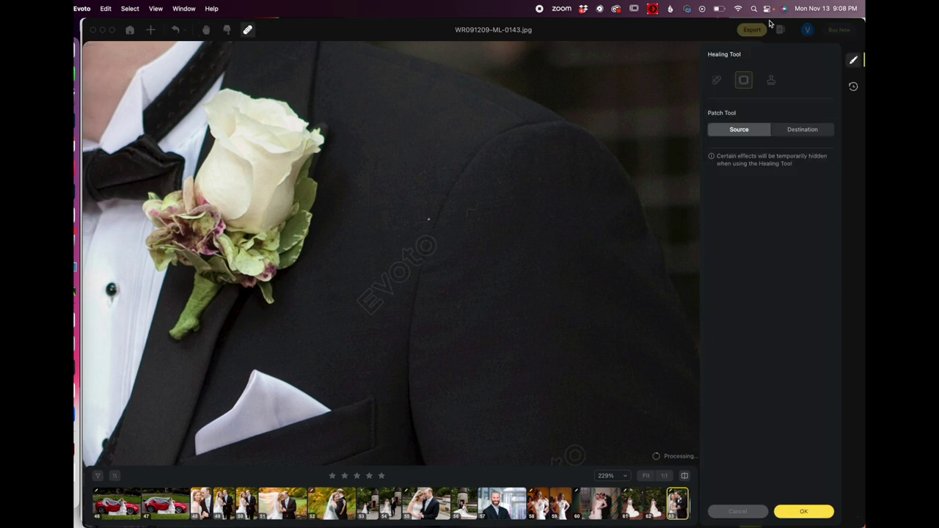
Step: Heal the light speck on the groom's jacket with the Spot Healing Brush, then reduce its Size to 3
left_click(717, 81)
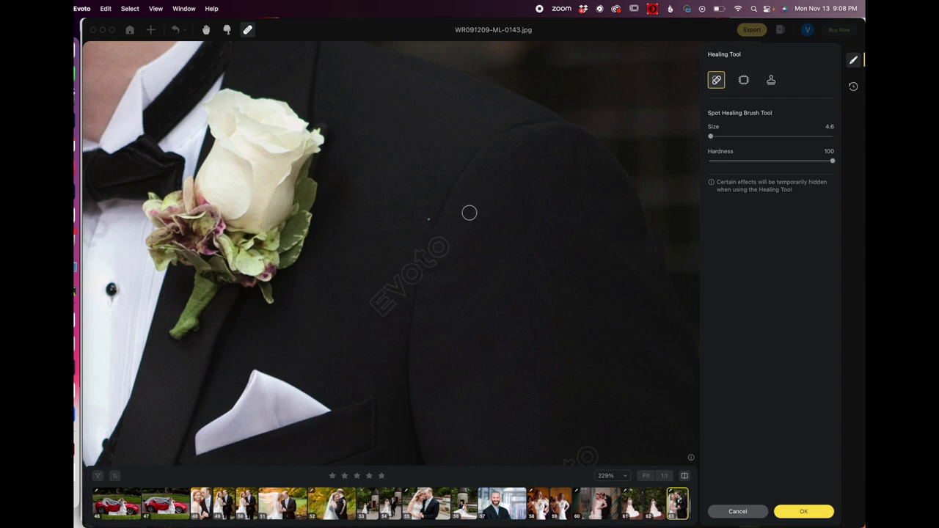
left_click_drag(468, 213, 472, 207)
scroll(487, 171, "up", 5)
scroll(486, 169, "down", 2)
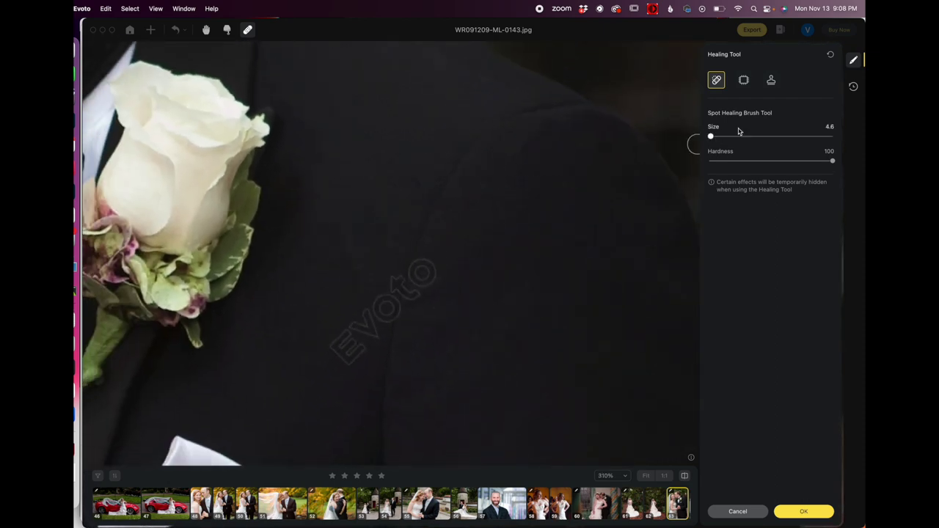
mouse_move(711, 137)
left_mouse_down()
mouse_move(732, 137)
mouse_move(711, 137)
left_mouse_up()
left_click(713, 138)
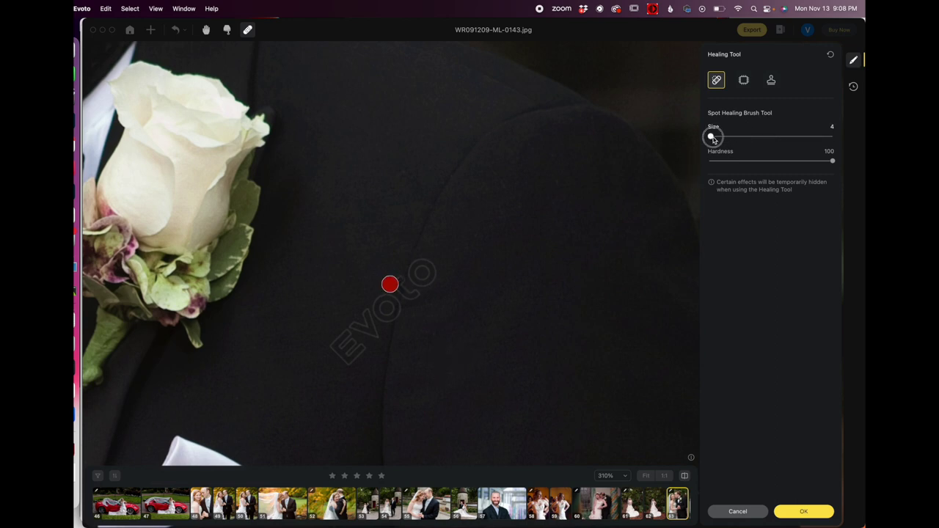
left_click_drag(714, 139, 710, 137)
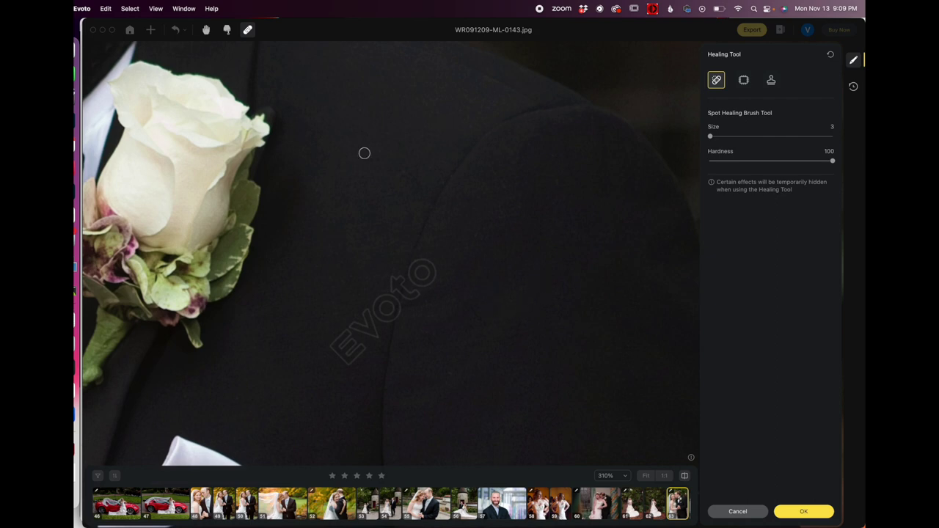
Step: Patch a jacket area, then try cloning rose detail onto the jacket and undo it
left_click(745, 80)
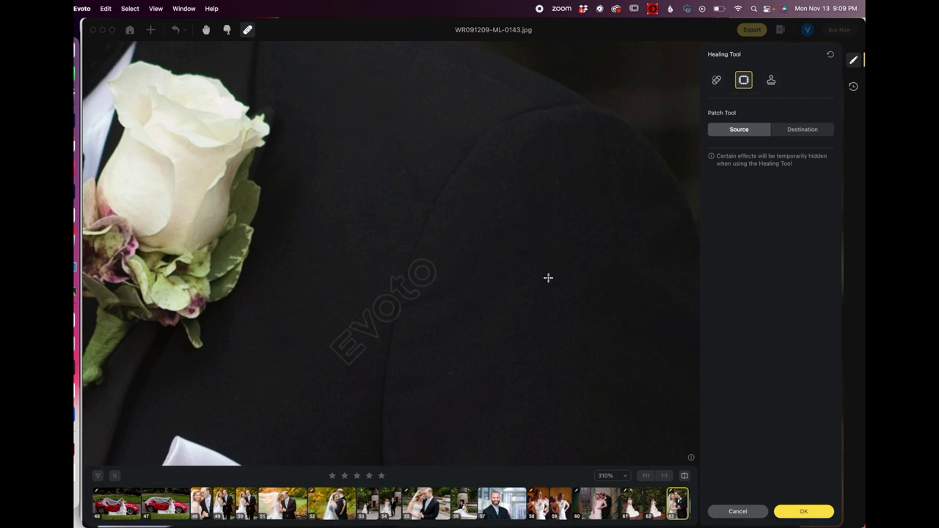
mouse_move(536, 256)
left_mouse_down()
mouse_move(453, 313)
mouse_move(560, 329)
mouse_move(524, 318)
mouse_move(629, 391)
mouse_move(586, 359)
mouse_move(552, 348)
mouse_move(570, 357)
mouse_move(595, 395)
mouse_move(620, 392)
left_mouse_up()
left_click(772, 80)
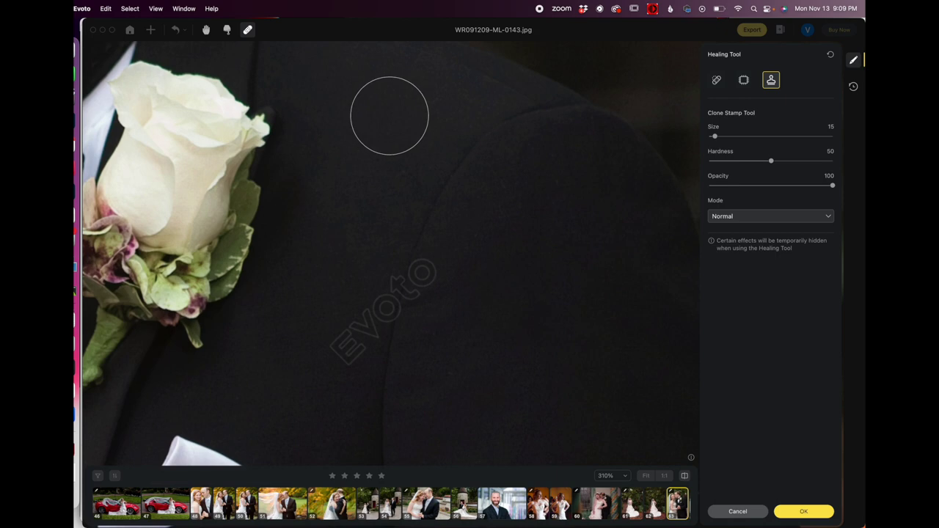
left_click(378, 123)
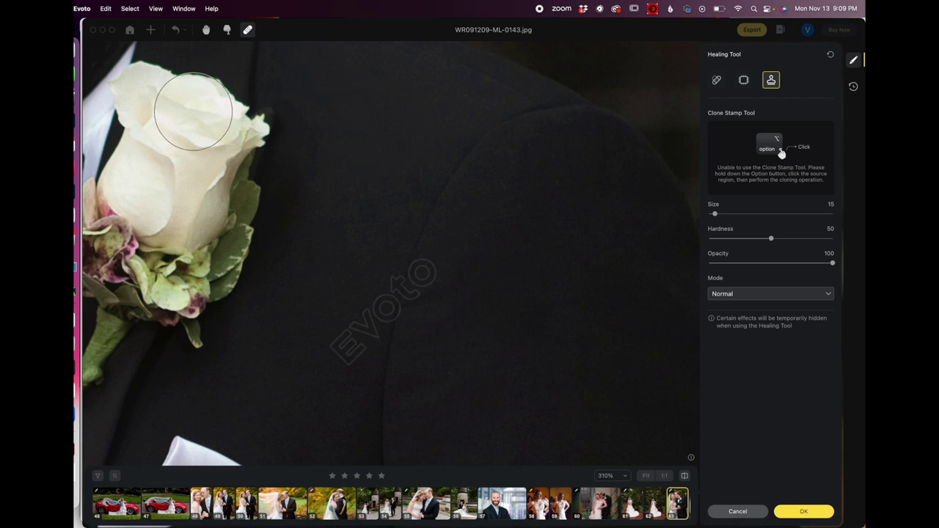
key("alt")
left_click(193, 111, "alt")
mouse_move(396, 101)
left_mouse_down()
mouse_move(405, 105)
mouse_move(354, 126)
mouse_move(392, 180)
mouse_move(413, 128)
mouse_move(405, 124)
mouse_move(389, 183)
mouse_move(370, 184)
mouse_move(394, 209)
mouse_move(314, 262)
mouse_move(383, 290)
mouse_move(371, 236)
left_mouse_up()
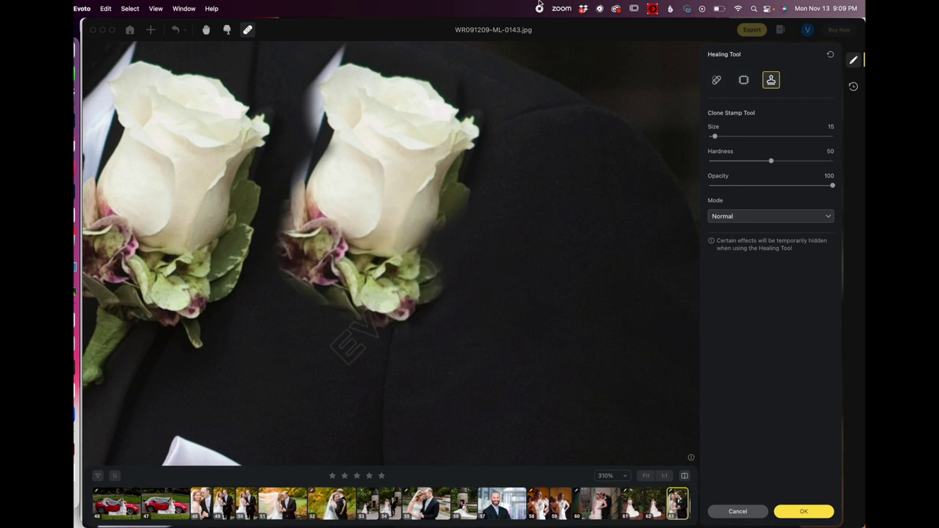
left_click(750, 218)
left_click(749, 218)
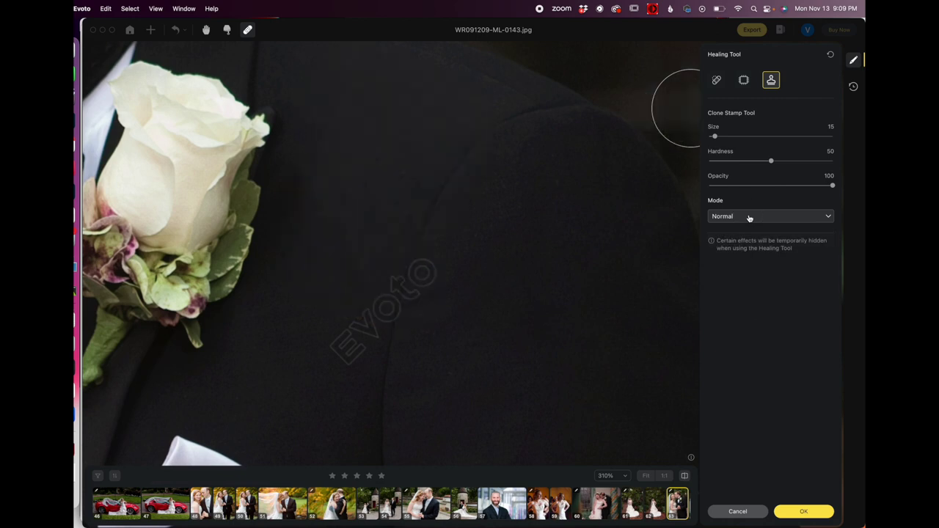
key("super+z")
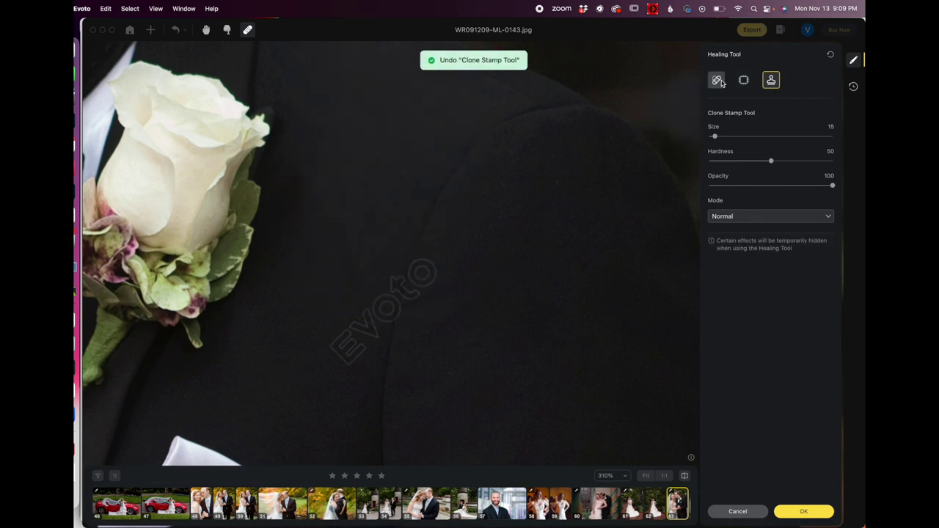
Step: Clone a patch onto the groom's cheek with the Clone Stamp
scroll(436, 157, "down", 3)
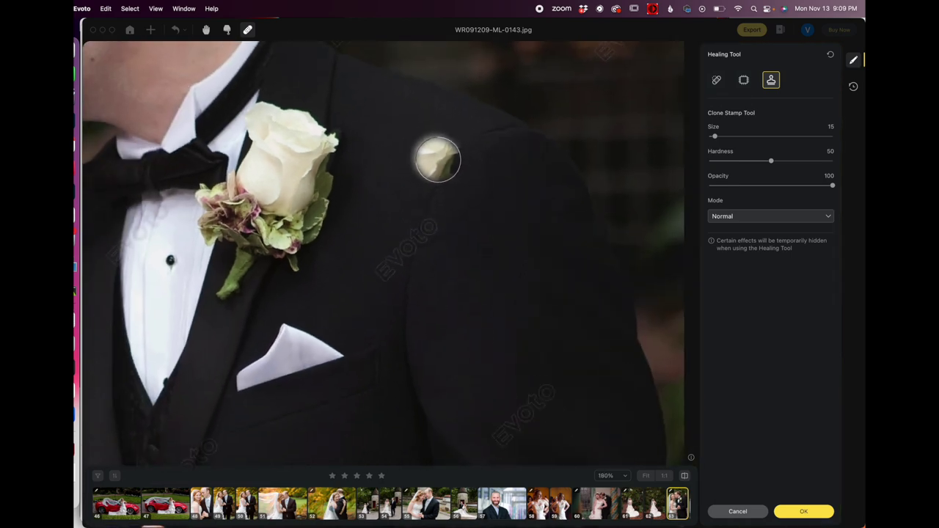
scroll(439, 157, "down", 1)
left_click_drag(415, 276, 431, 74)
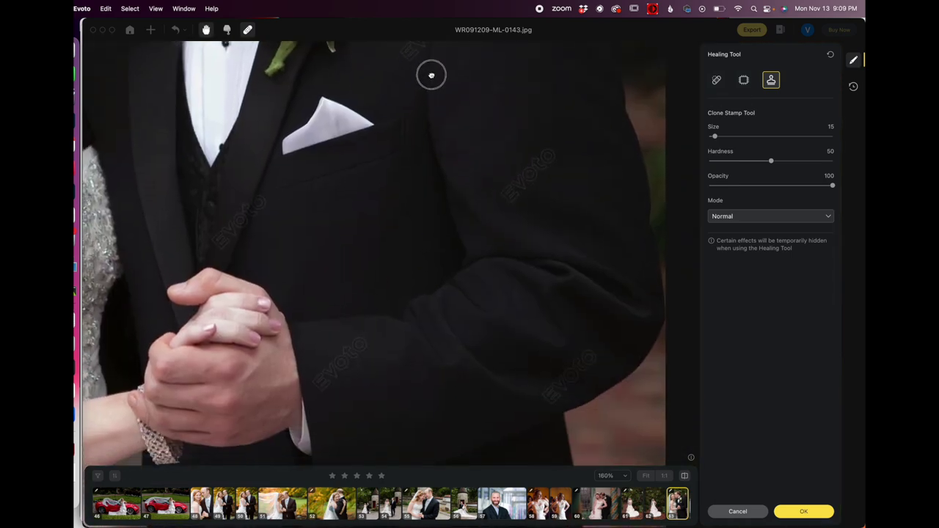
left_click_drag(414, 185, 558, 27)
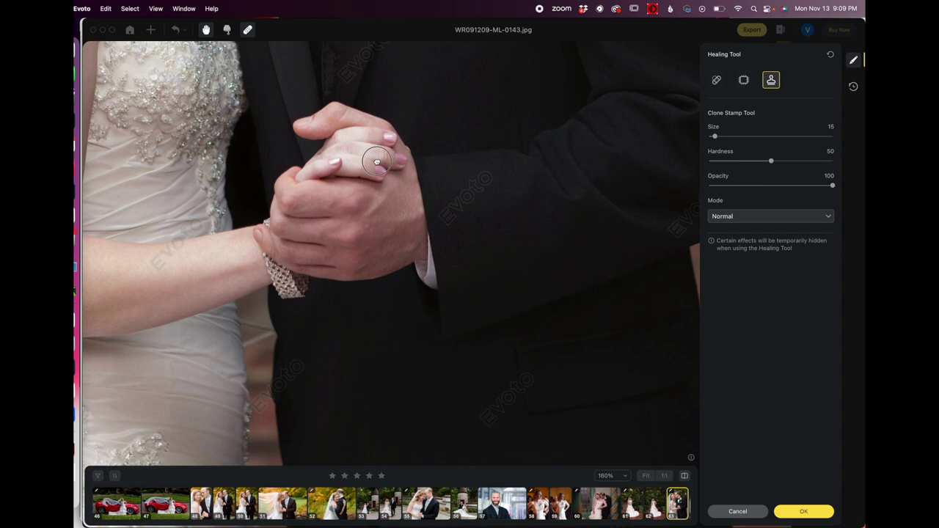
left_click_drag(376, 161, 536, 6)
left_click_drag(486, 143, 462, 419)
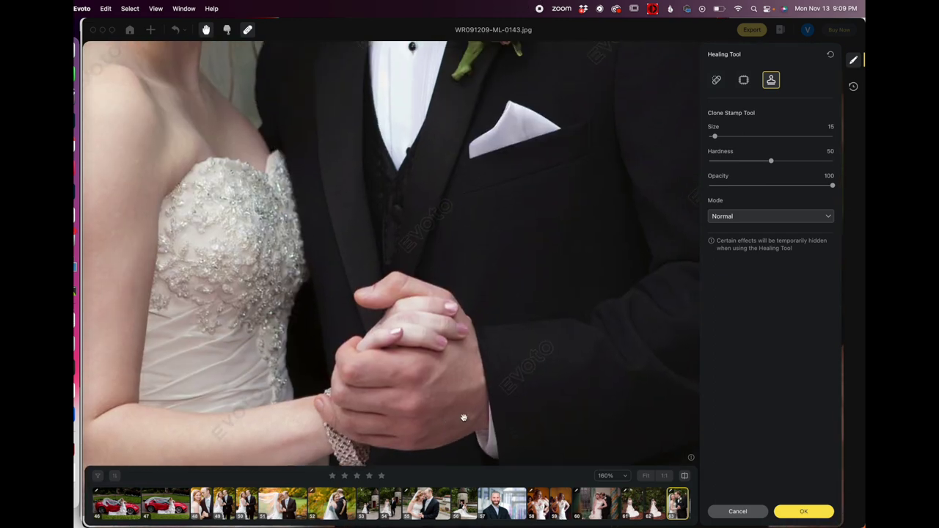
left_click_drag(437, 323, 416, 440)
left_click_drag(411, 242, 412, 345)
left_click_drag(433, 294, 539, 320)
left_click_drag(434, 274, 434, 443)
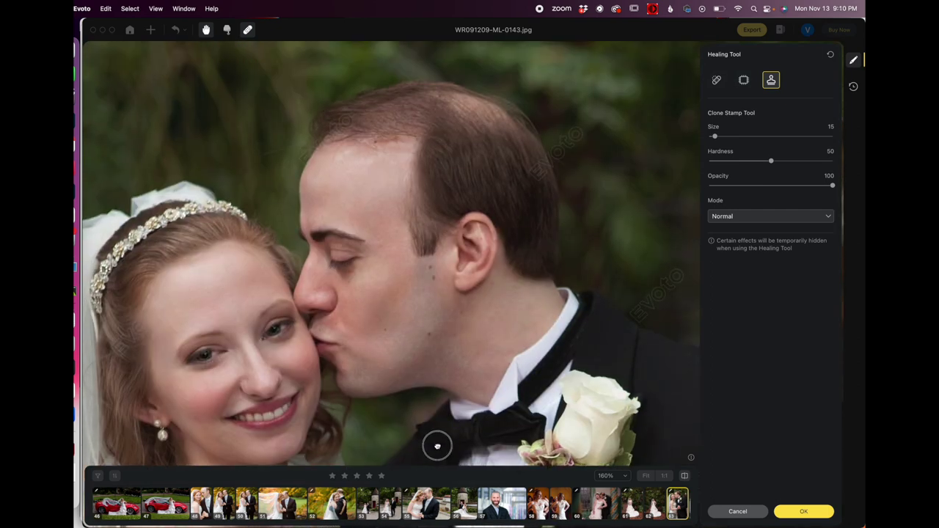
left_click(400, 323)
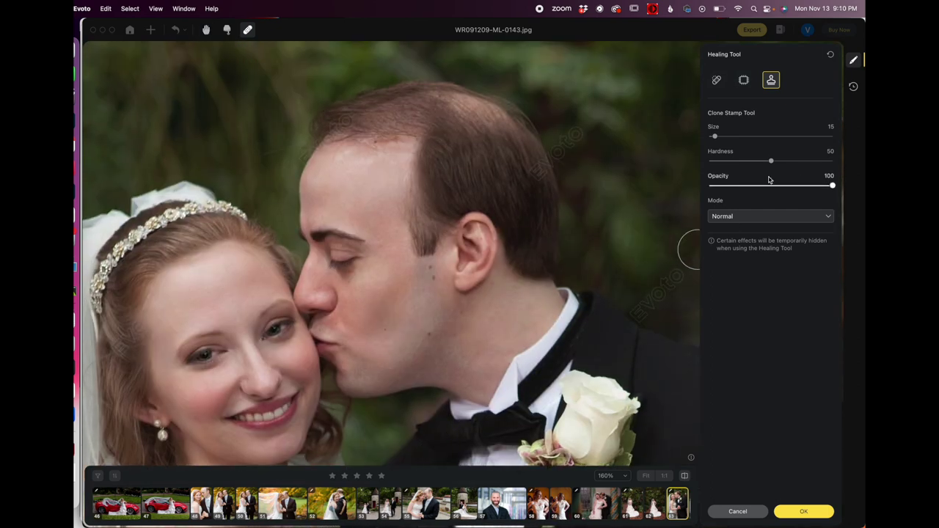
Step: Return to the Spot Healing Brush, cancel the exit prompt, and apply the healing retouches with OK
left_click(717, 79)
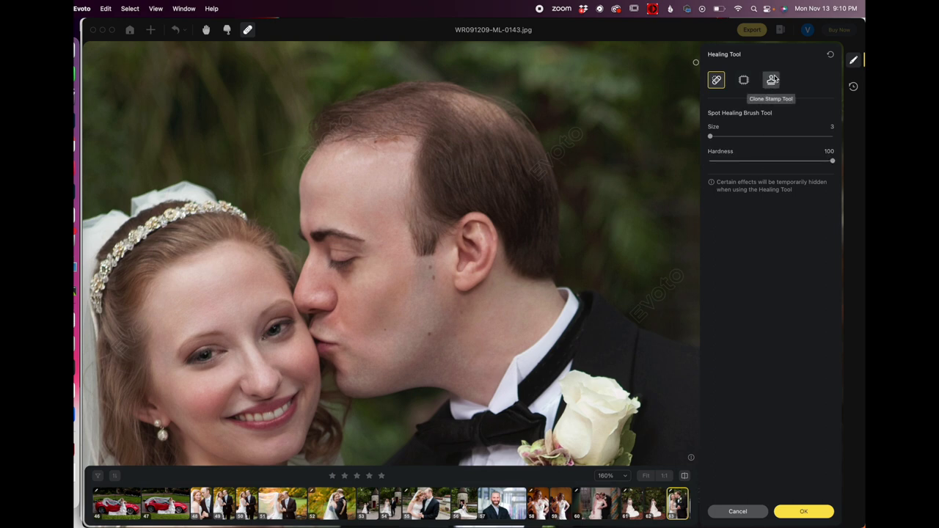
left_click(748, 83)
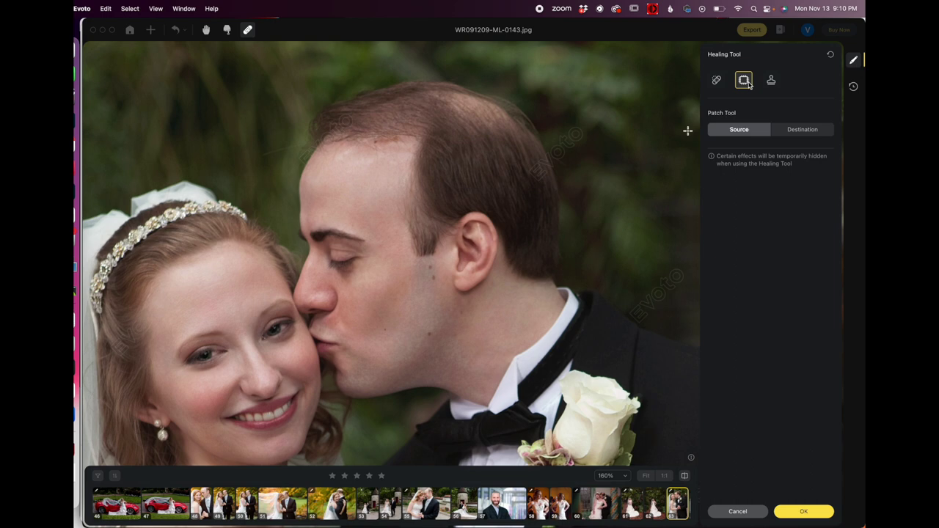
left_click(718, 82)
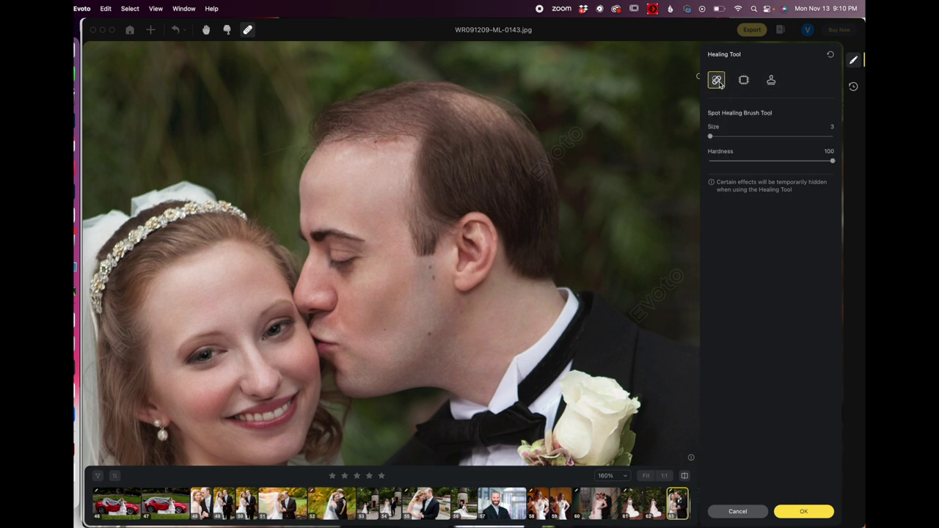
scroll(359, 164, "down", 10)
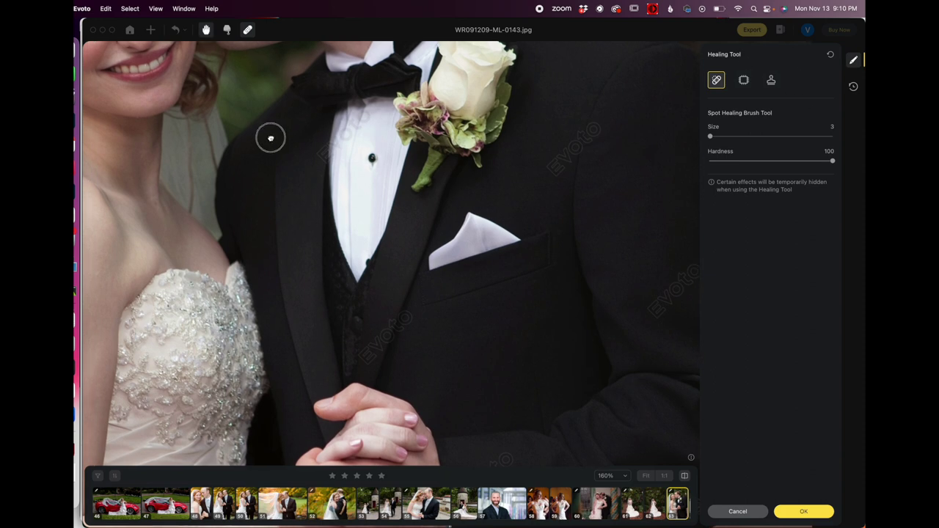
scroll(269, 136, "down", 5)
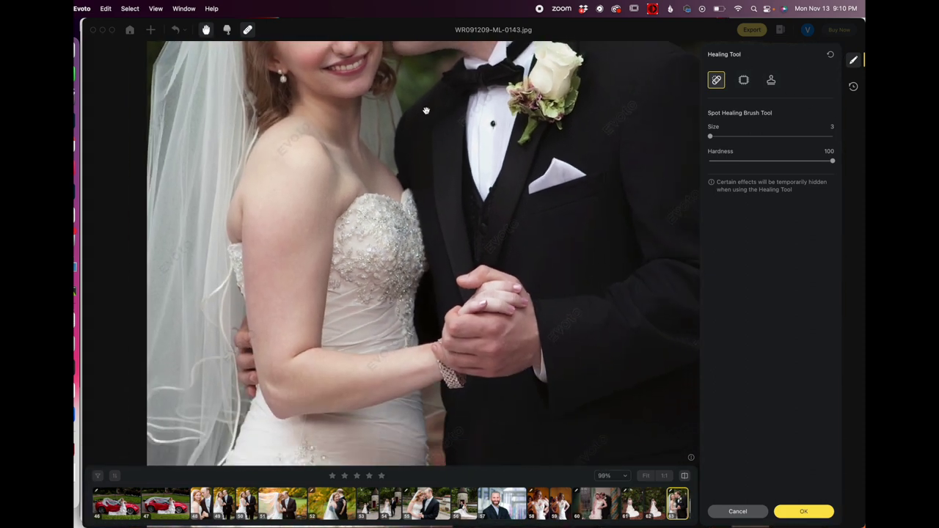
scroll(426, 110, "up", 5)
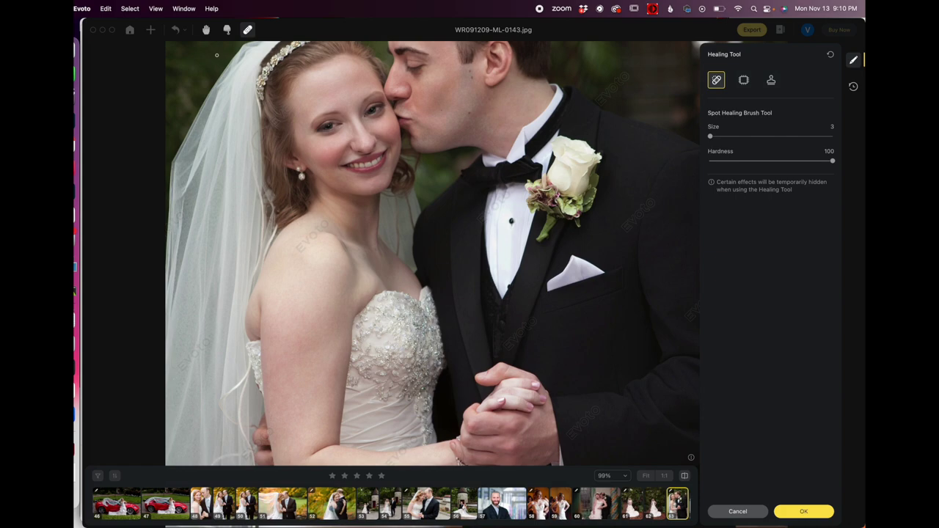
left_click(227, 31)
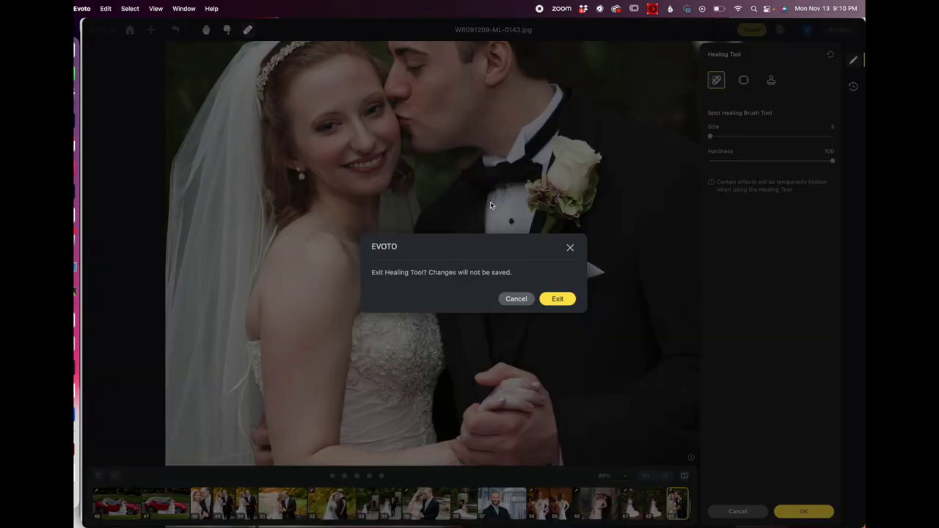
left_click(518, 300)
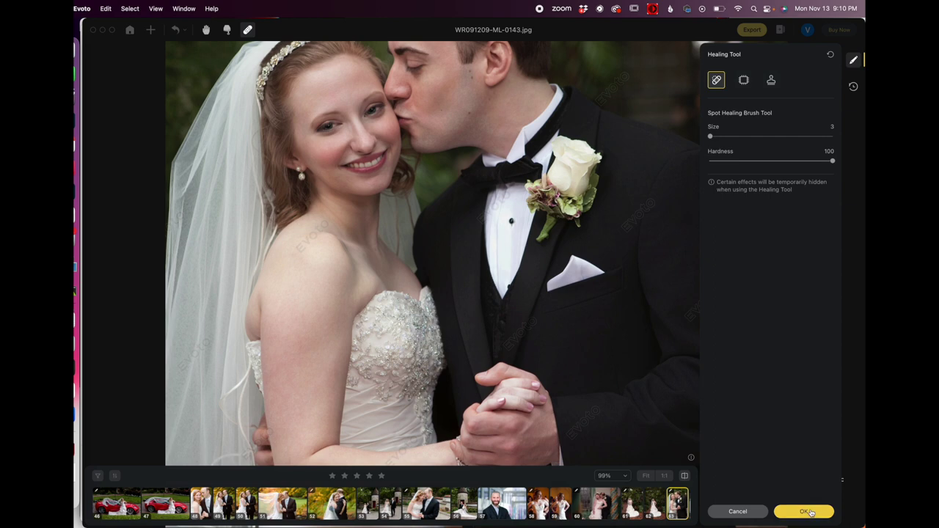
left_click(810, 512)
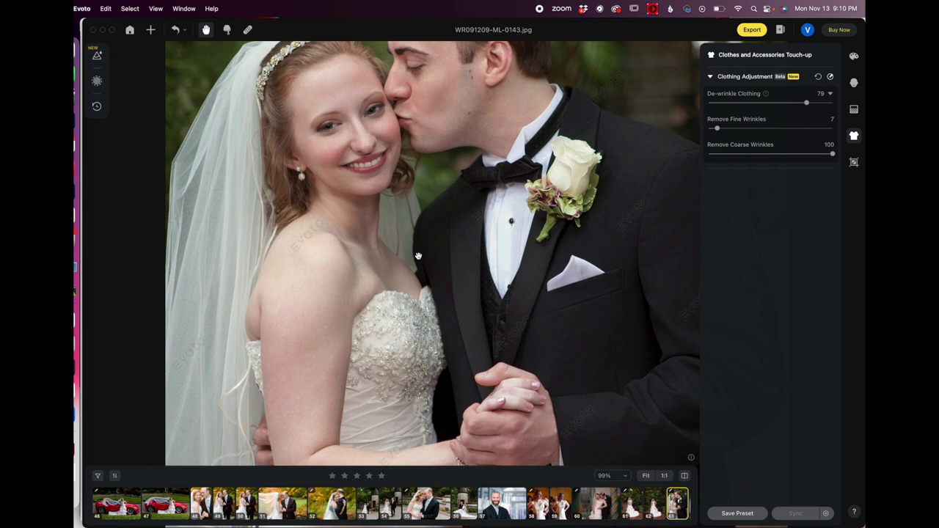
left_click(227, 29)
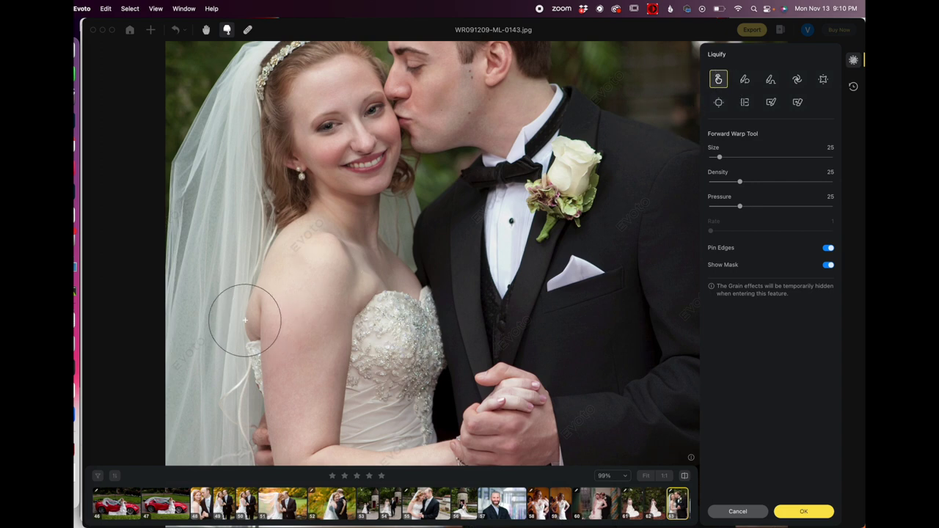
Step: Warp the outer edge of the bride's arm with Forward Warp and shrink the brush to 18.5
mouse_move(242, 322)
left_mouse_down()
mouse_move(254, 315)
mouse_move(236, 327)
mouse_move(252, 319)
mouse_move(244, 348)
left_mouse_up()
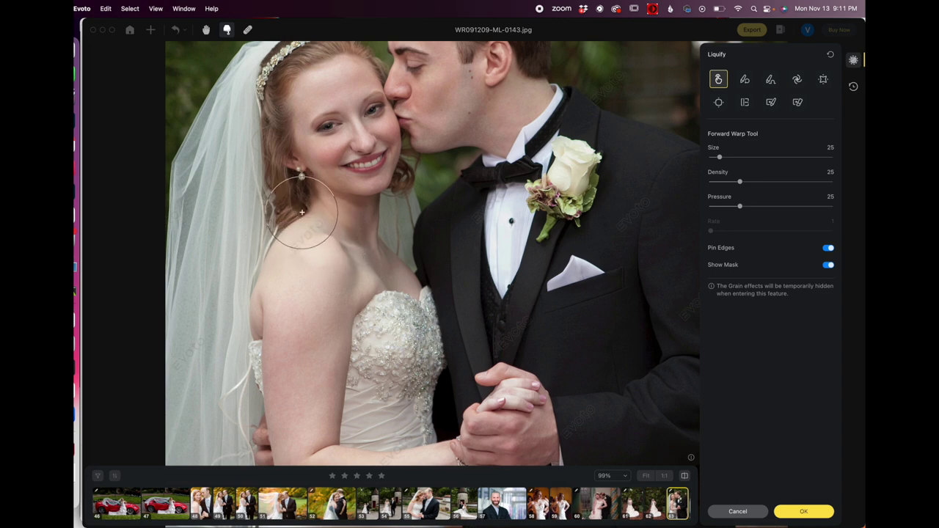
key("bracketleft")
key("bracketleft")
key("bracketleft")
key("bracketleft")
key("bracketleft")
key("bracketleft")
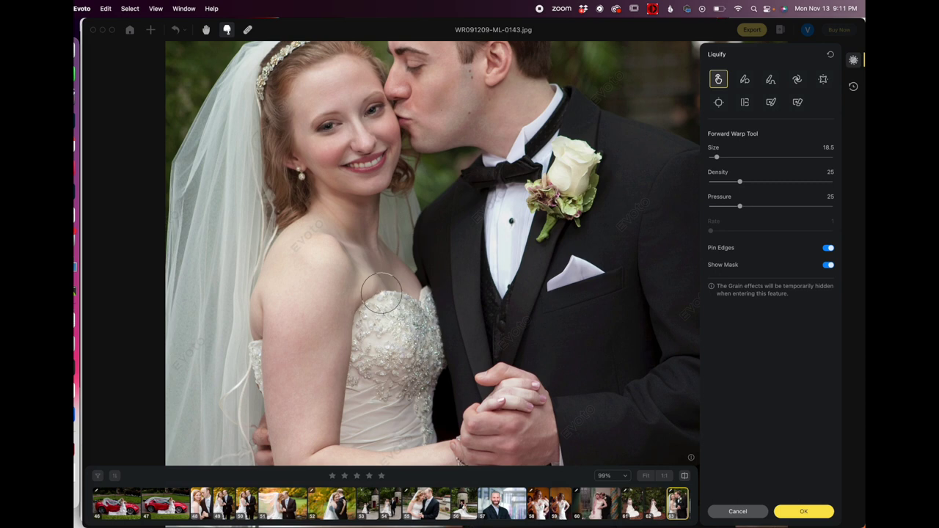
scroll(450, 227, "down", 5)
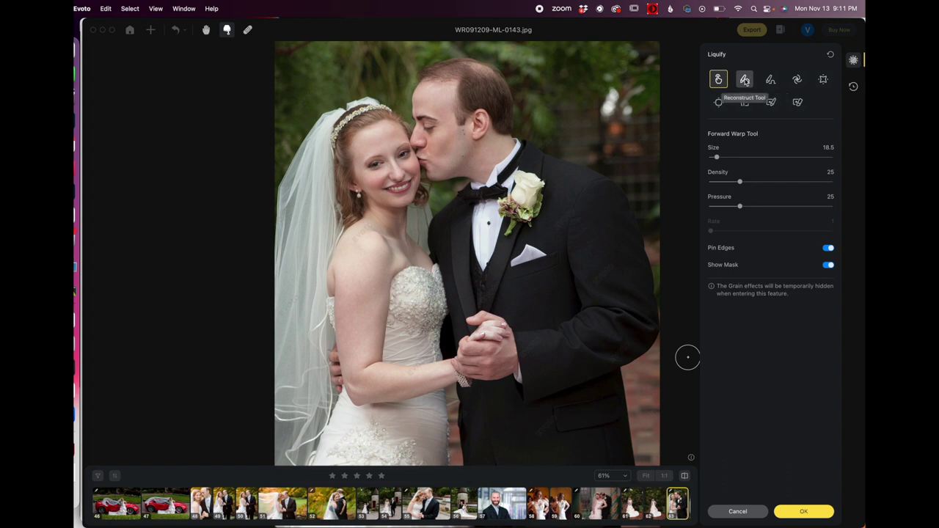
Step: Switch to the Reconstruct Tool, undo its stroke, and set Pressure to 60
left_click(745, 81)
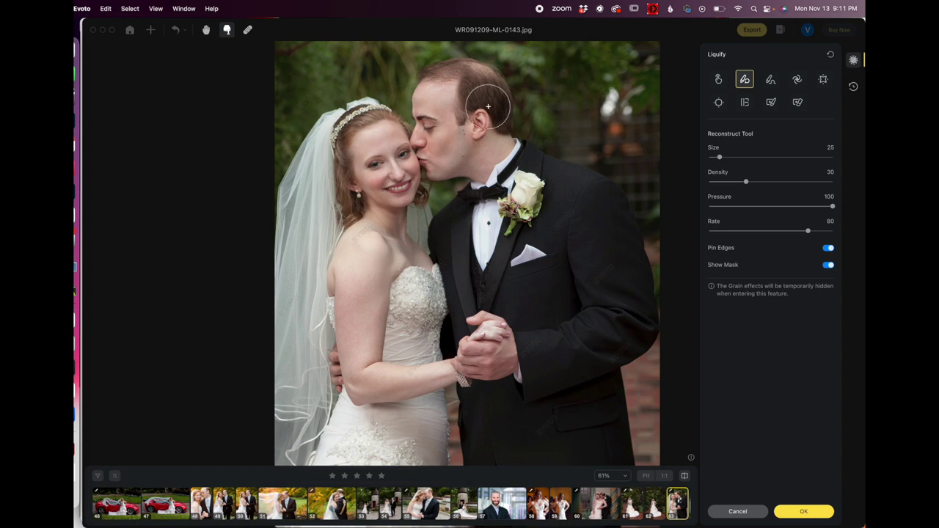
key("super+z")
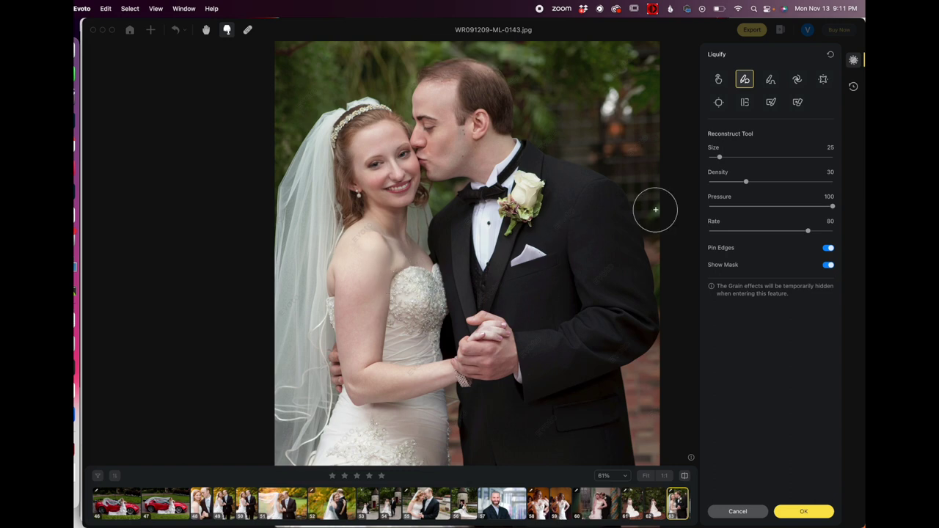
left_click(782, 207)
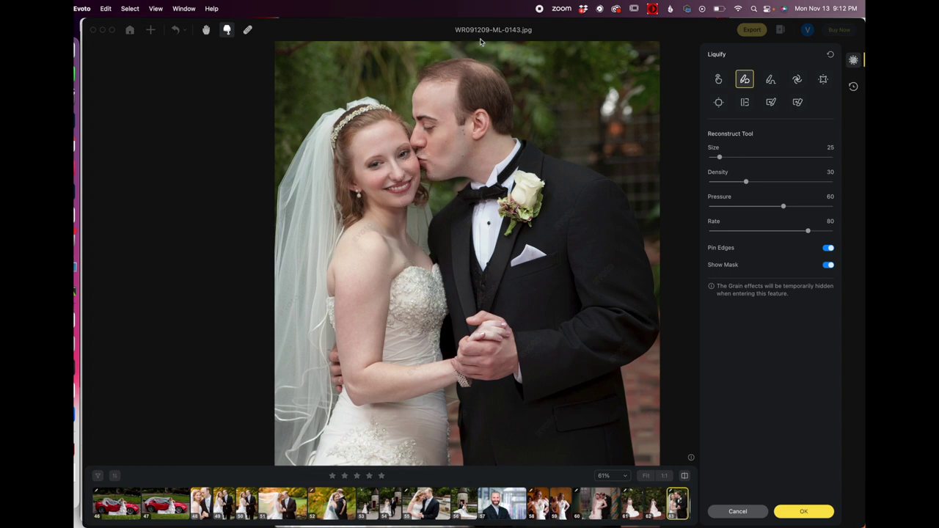
Step: Toggle Compare against the original, then zoom into the dress waist
left_click(684, 478)
left_click(684, 478)
left_click(684, 478)
scroll(589, 370, "down", 3)
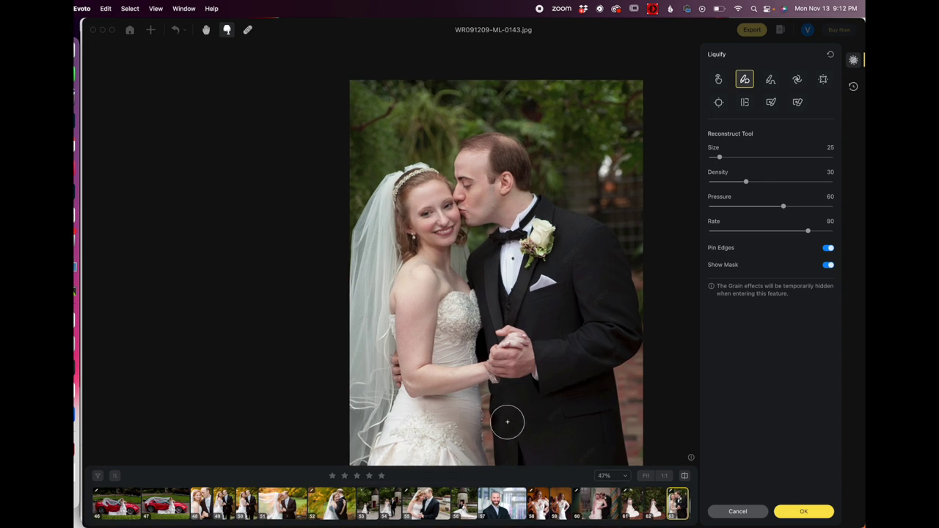
scroll(506, 423, "up", 5)
scroll(558, 363, "down", 5)
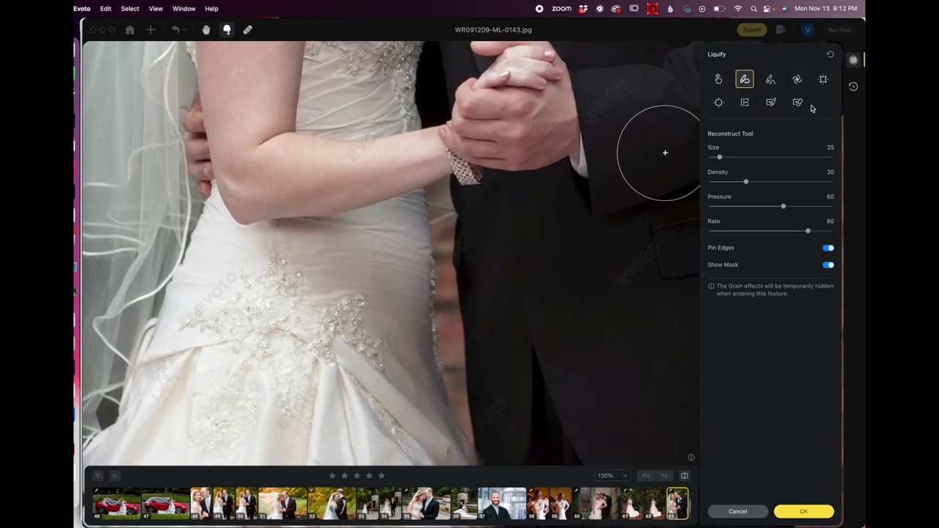
Step: Paint a freeze mask over the groom's jacket and sleeve beside the bride's waist at size 14
left_click(771, 102)
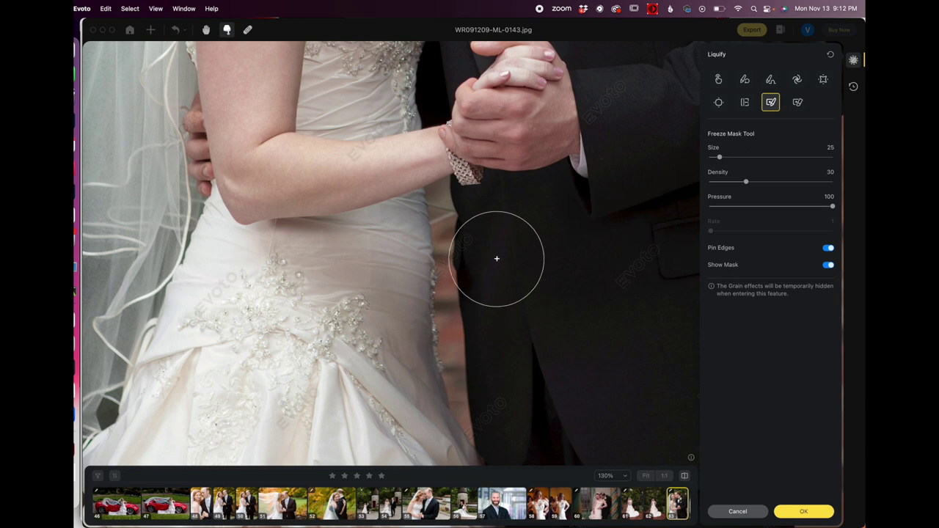
mouse_move(496, 254)
left_mouse_down()
mouse_move(492, 235)
mouse_move(496, 254)
left_mouse_up()
left_click_drag(722, 161, 715, 157)
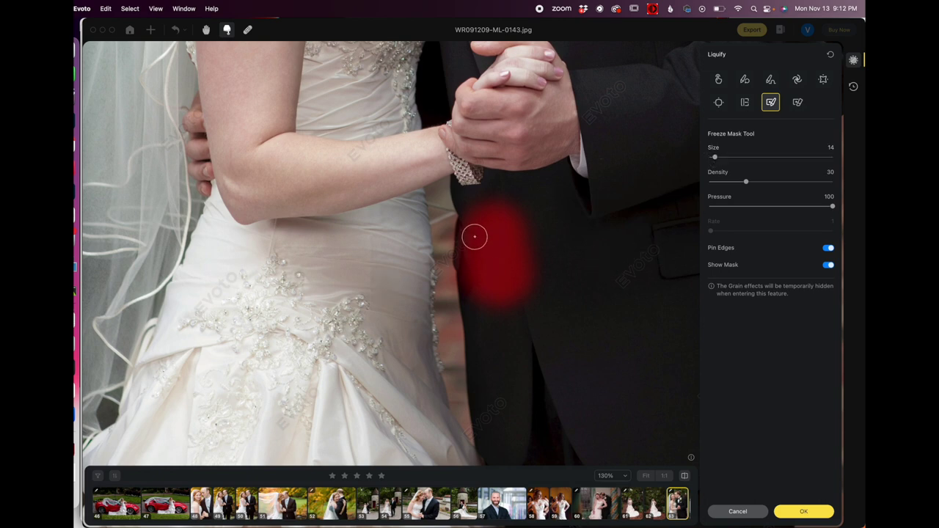
mouse_move(475, 237)
left_mouse_down()
mouse_move(469, 262)
mouse_move(465, 229)
mouse_move(471, 281)
mouse_move(459, 223)
mouse_move(464, 281)
mouse_move(459, 199)
mouse_move(480, 297)
mouse_move(477, 346)
mouse_move(465, 281)
mouse_move(479, 377)
mouse_move(479, 262)
mouse_move(484, 333)
mouse_move(497, 263)
mouse_move(506, 308)
mouse_move(510, 236)
left_mouse_up()
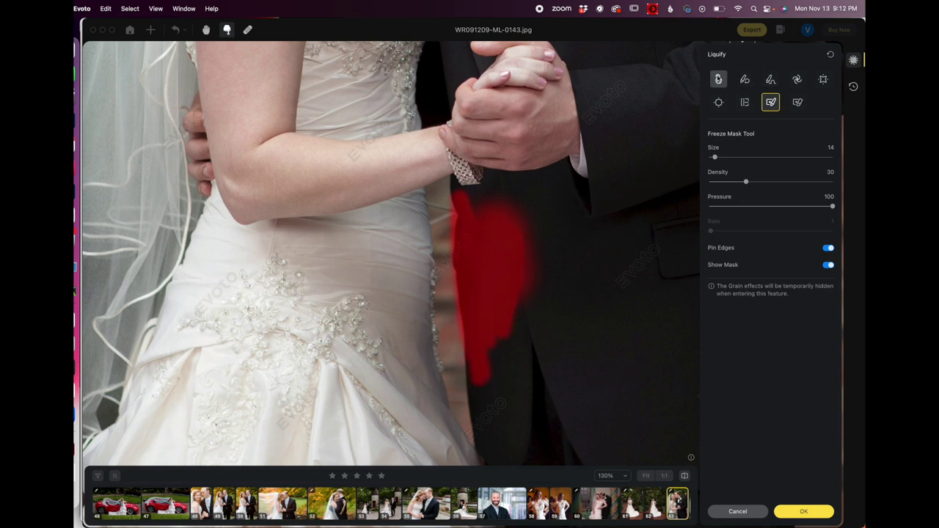
Step: Select the Forward Warp Tool and set its brush size to 13
left_click(719, 79)
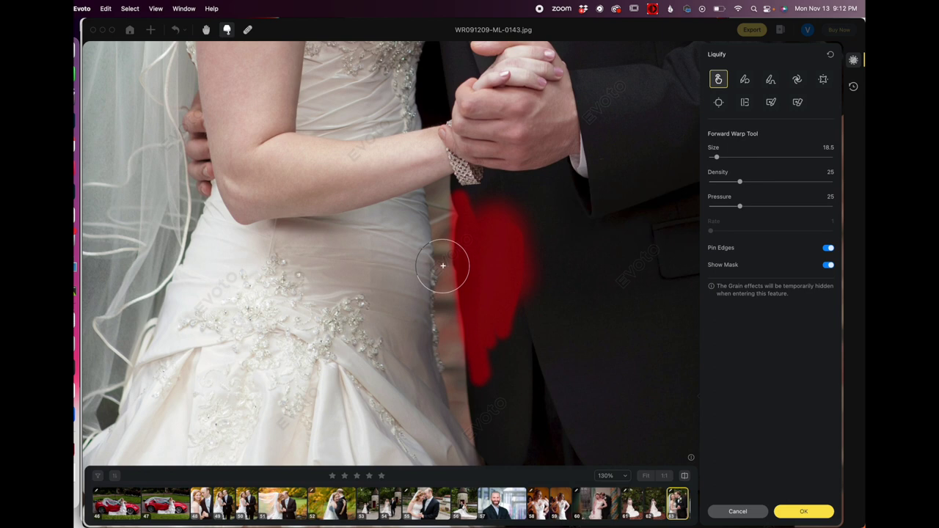
left_click_drag(719, 159, 721, 158)
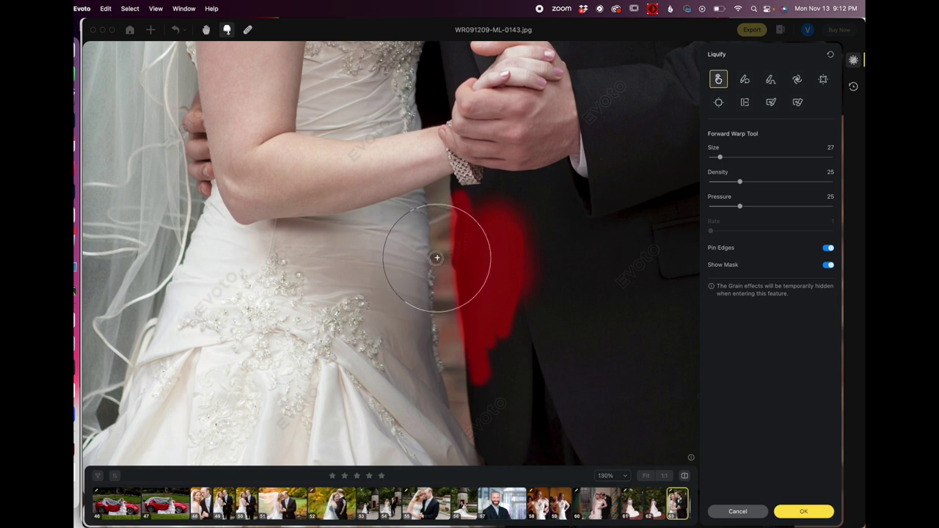
key("space")
left_click_drag(536, 151, 539, 279)
key("bracketleft")
key("bracketleft")
key("bracketleft")
key("bracketleft")
key("bracketleft")
key("bracketleft")
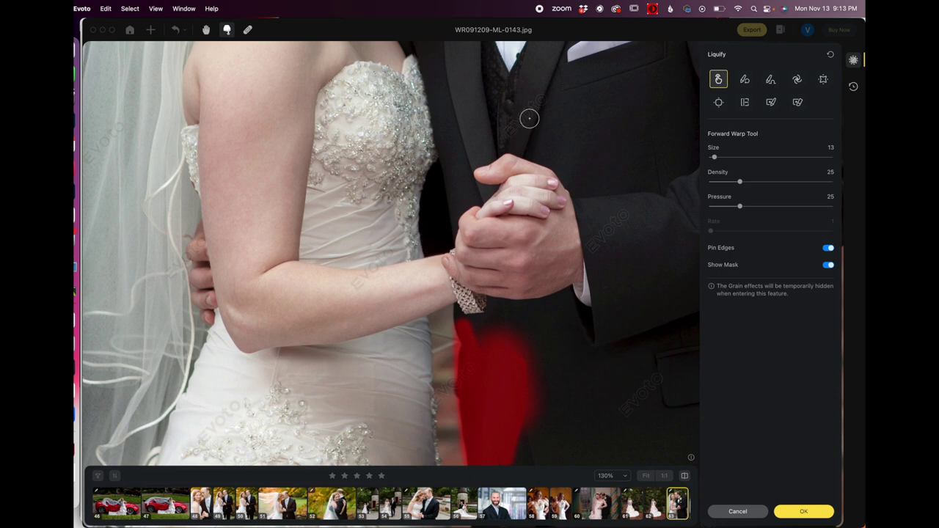
Step: Compare the edit with the original, then pan across the couple's clasped hands and heads
scroll(531, 124, "down", 5)
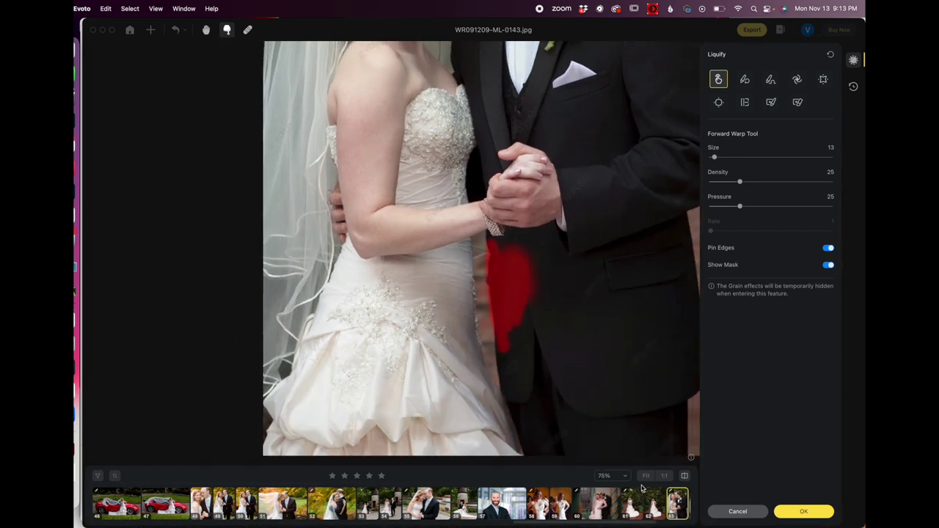
left_click(685, 476)
left_click(685, 476)
left_click(685, 476)
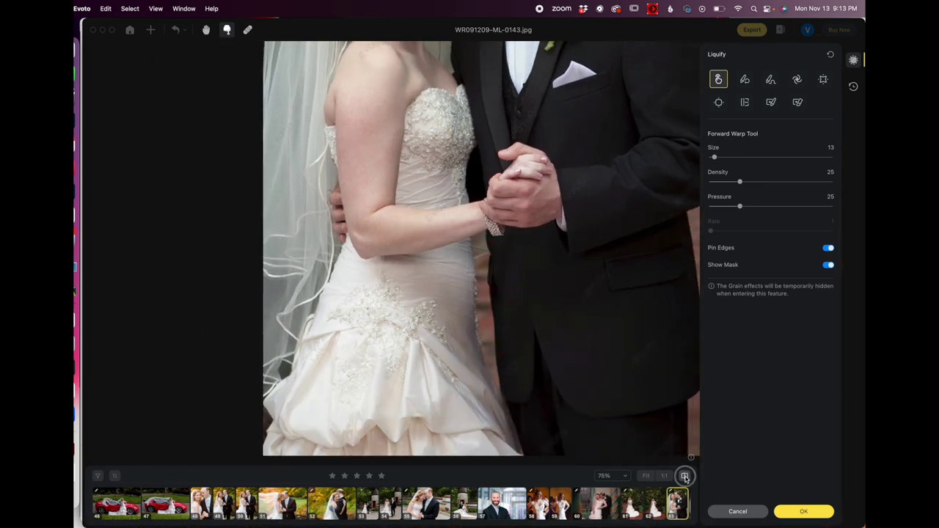
left_click(685, 476)
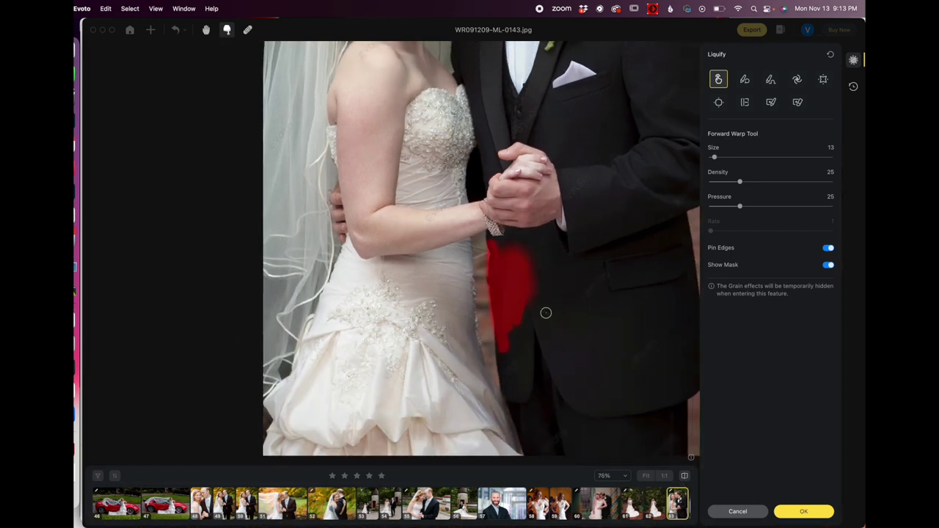
scroll(545, 311, "up", 5)
left_click_drag(435, 225, 489, 445)
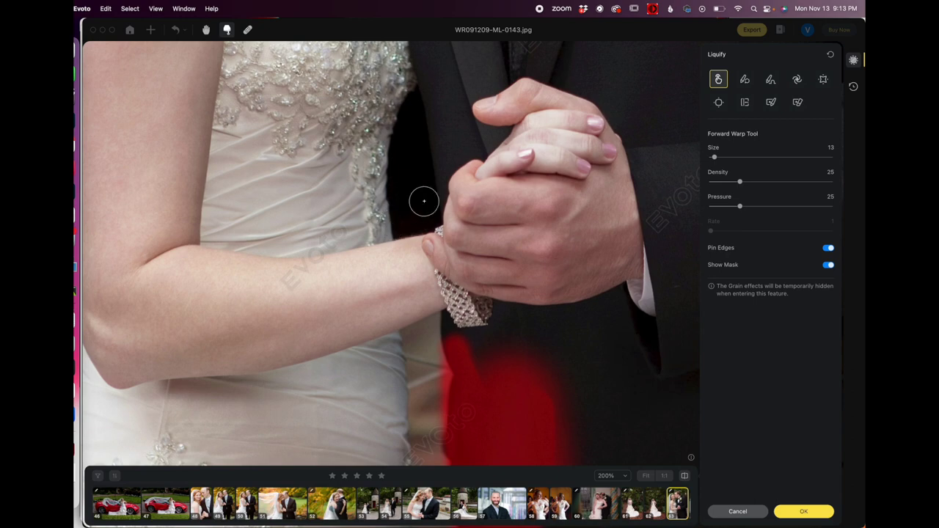
scroll(424, 201, "down", 5)
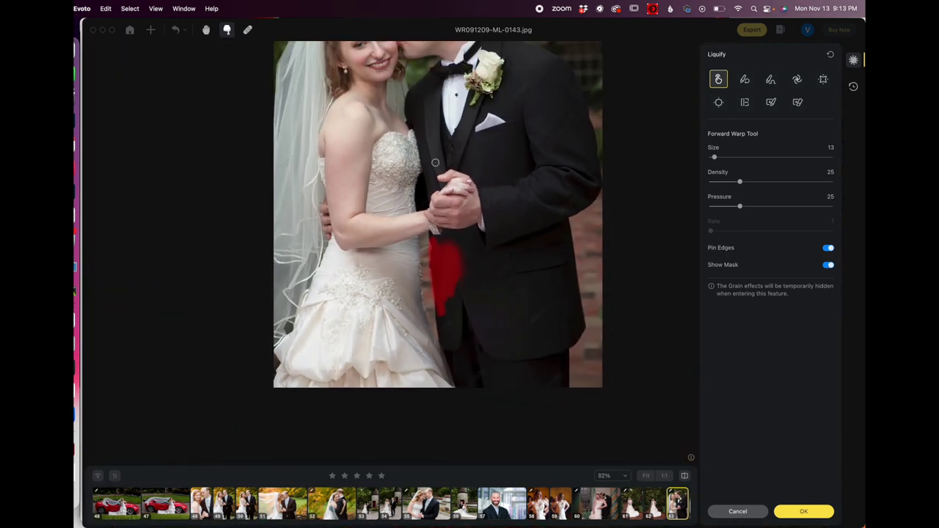
left_click_drag(436, 163, 438, 237)
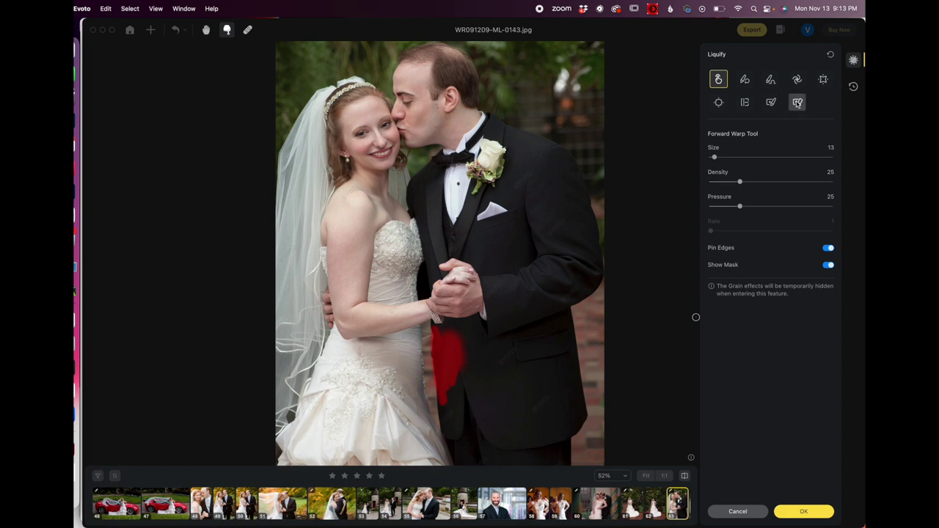
Step: Erase the freeze mask from the groom's coat with Thaw Mask and commit the Liquify edits
left_click(797, 103)
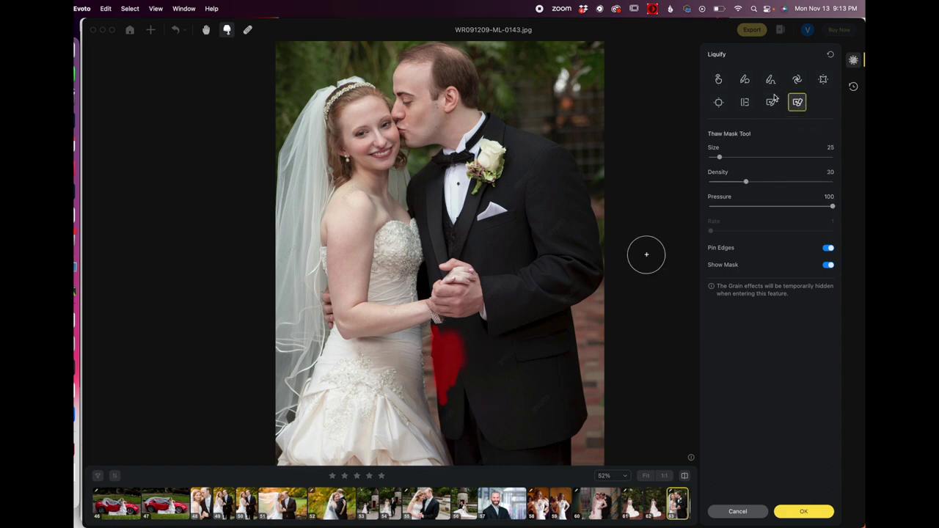
mouse_move(444, 405)
left_mouse_down()
mouse_move(434, 305)
mouse_move(470, 380)
left_mouse_up()
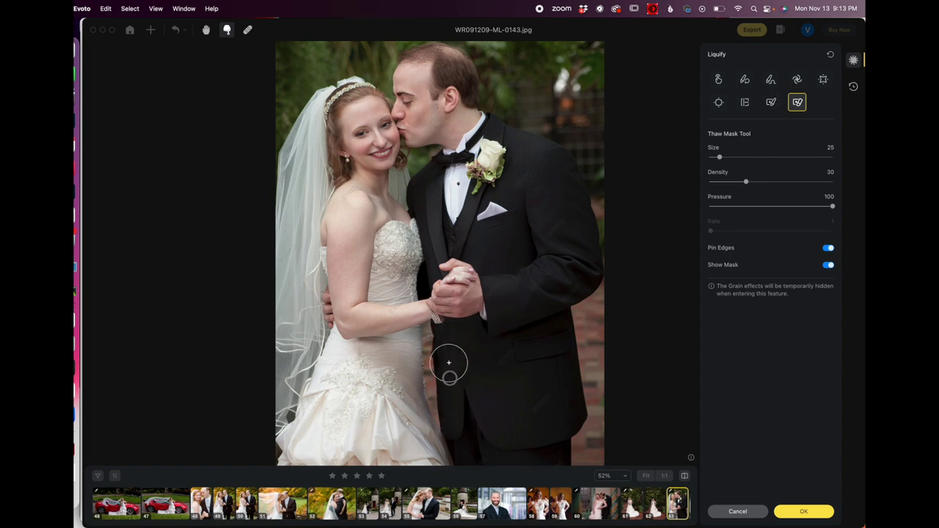
scroll(579, 84, "down", 2)
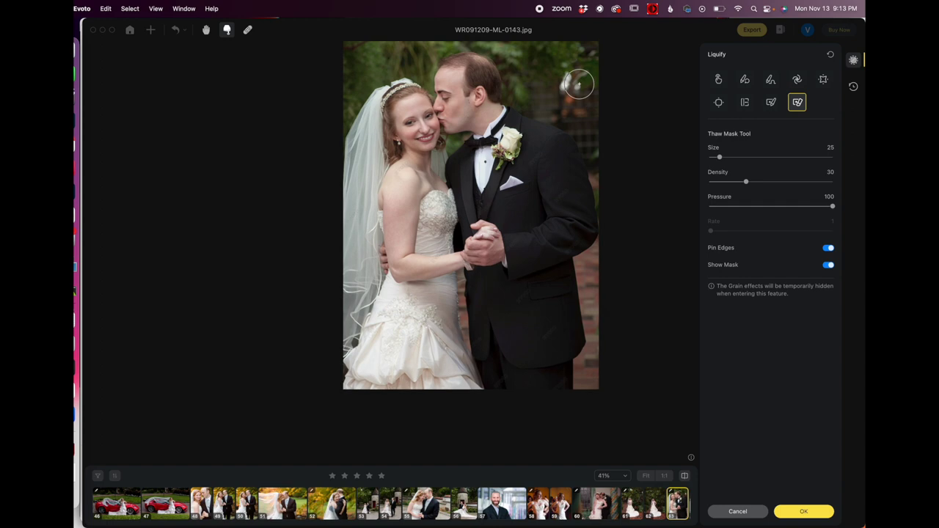
left_click(804, 513)
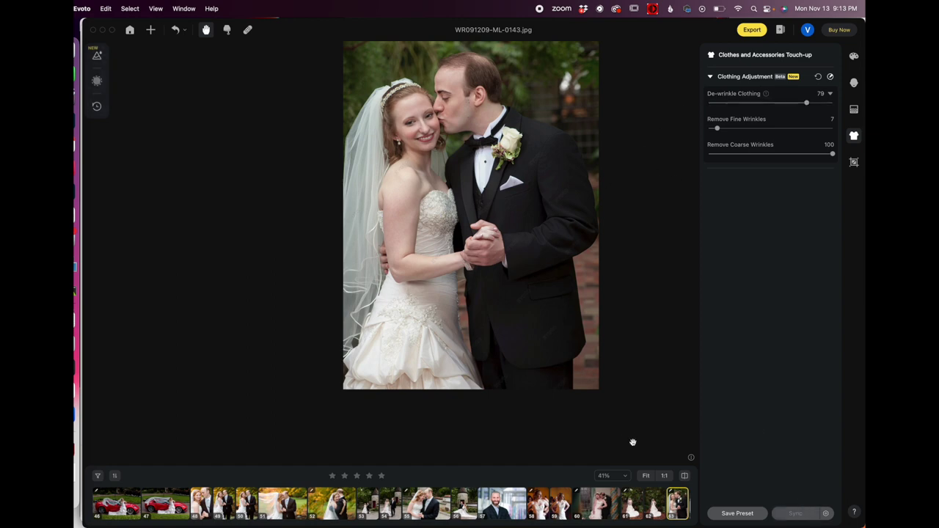
scroll(609, 339, "down", 3)
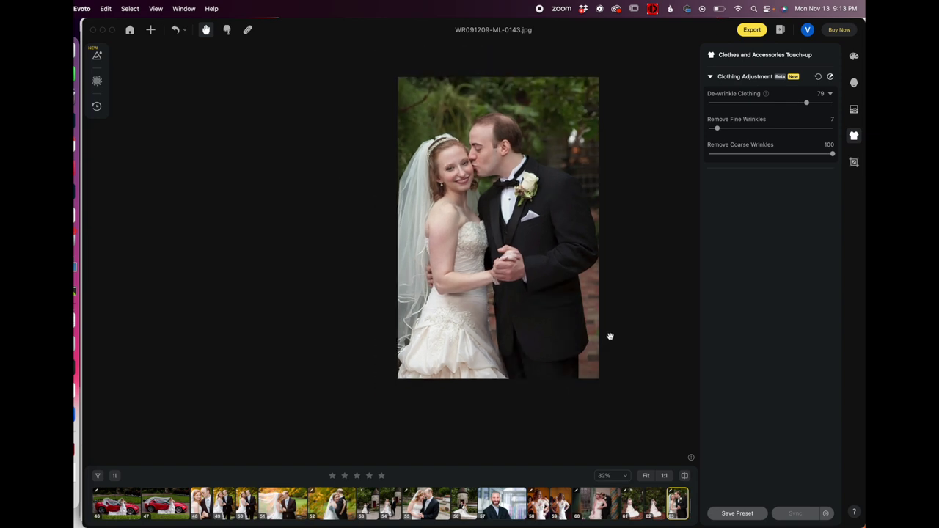
scroll(609, 335, "up", 3)
left_click_drag(608, 331, 596, 315)
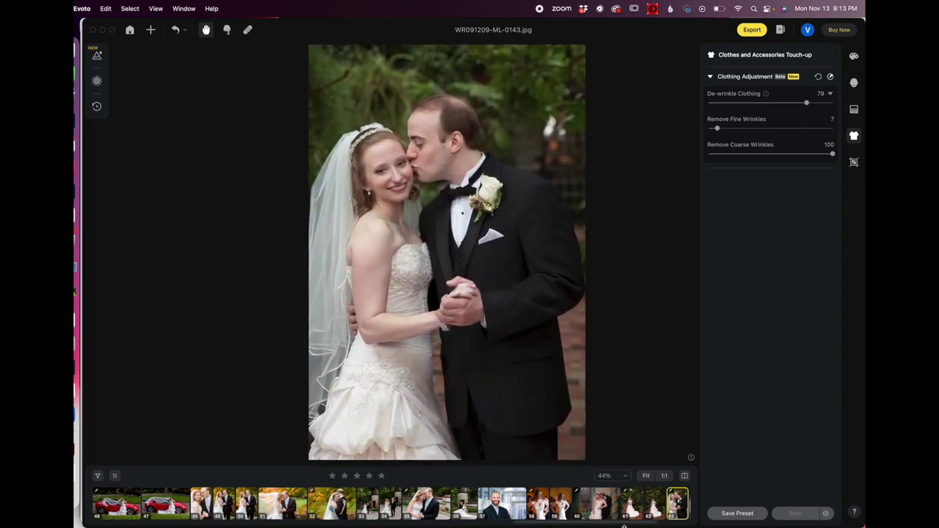
left_click(645, 476)
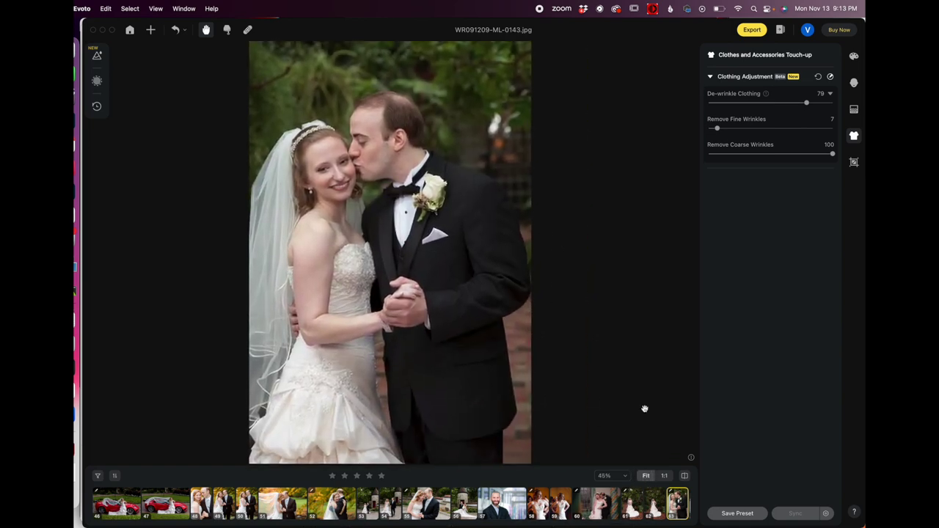
left_click(685, 477)
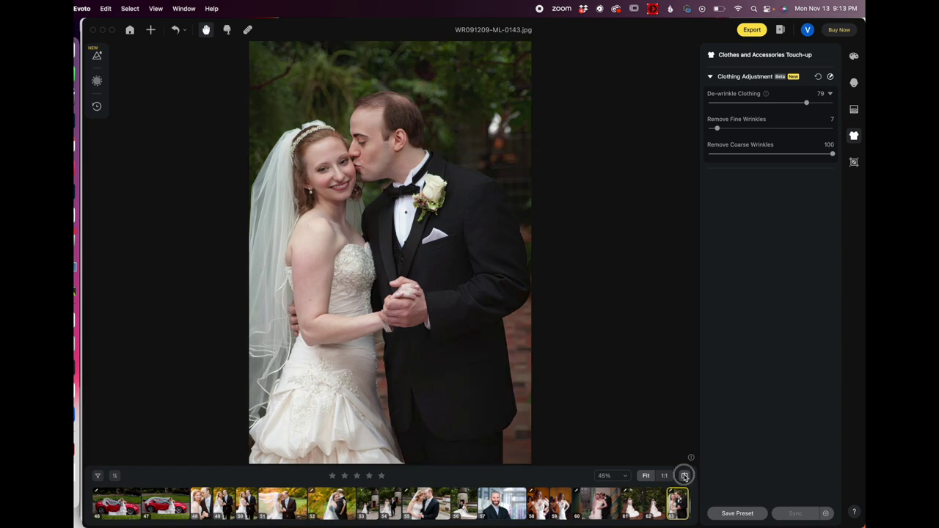
left_click(685, 476)
left_click(685, 476)
left_click(684, 476)
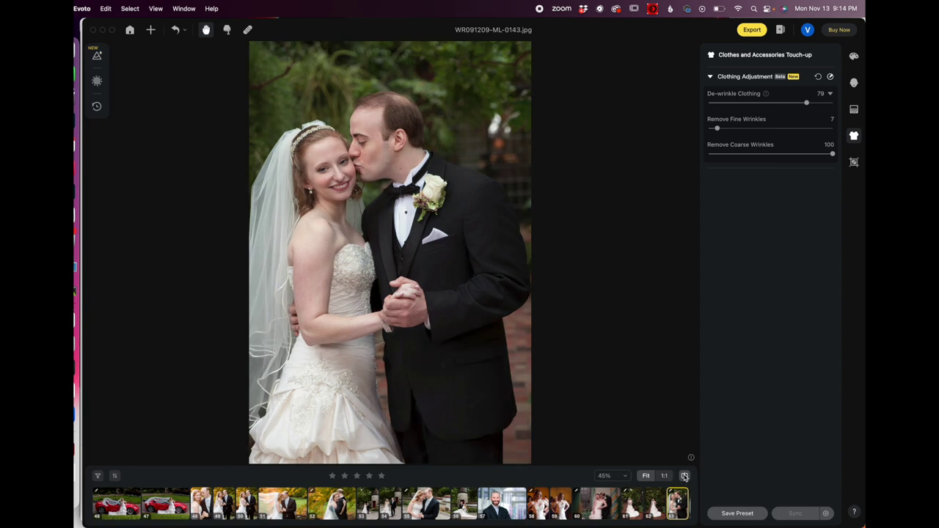
left_click(685, 477)
left_click(685, 476)
left_click(685, 476)
left_click(685, 477)
left_click(685, 476)
left_click(685, 476)
left_click(685, 477)
left_click(685, 476)
Step: Export the portrait with Custom Settings, Default format at Best quality, to Downloads
left_click(752, 30)
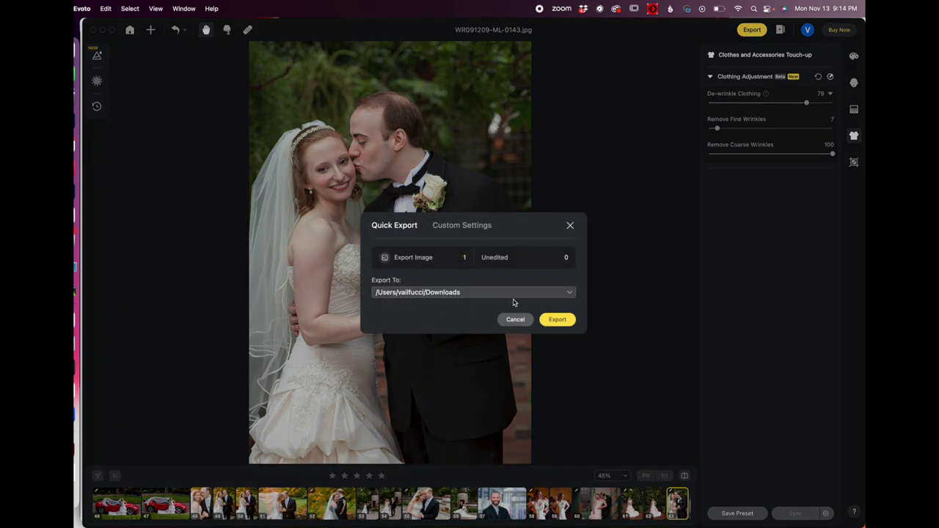
left_click(462, 227)
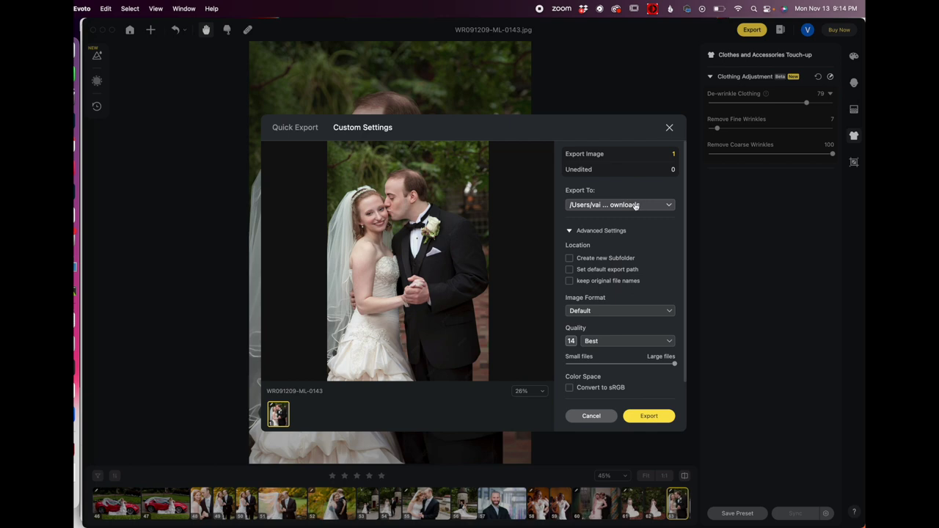
left_click(638, 416)
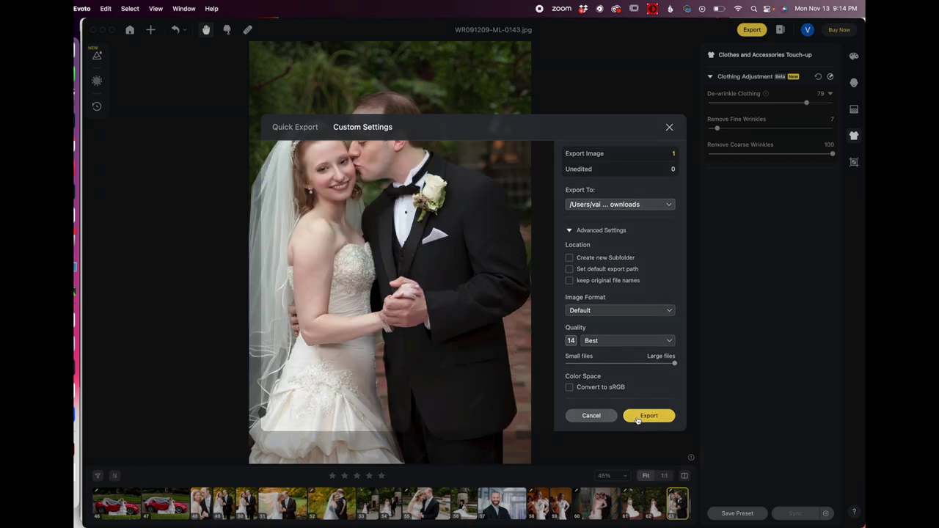